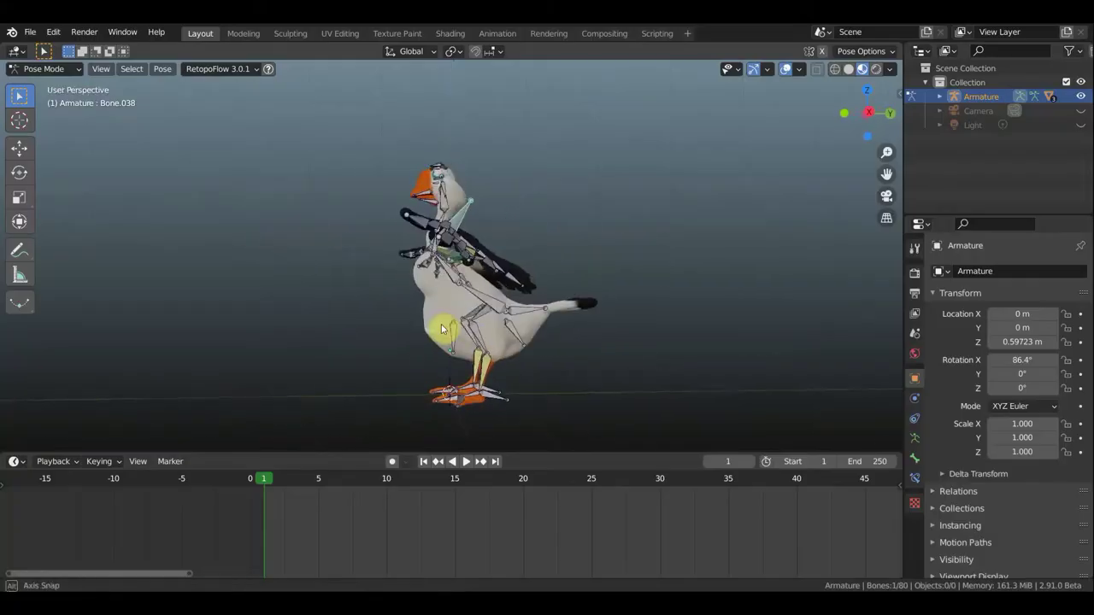
Tilt the goose's neck and lower its body bone.
key(r)
click(591, 358)
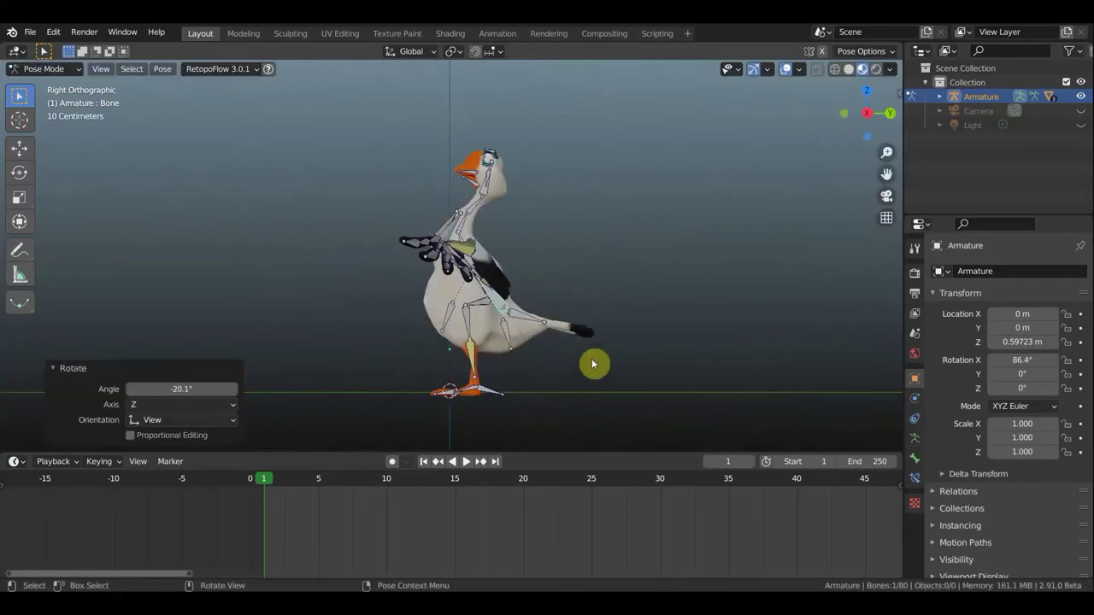
key(g)
click(573, 366)
Move and rotate the foot and leg bones to bend the goose's legs.
key(g)
click(524, 376)
key(r)
click(515, 359)
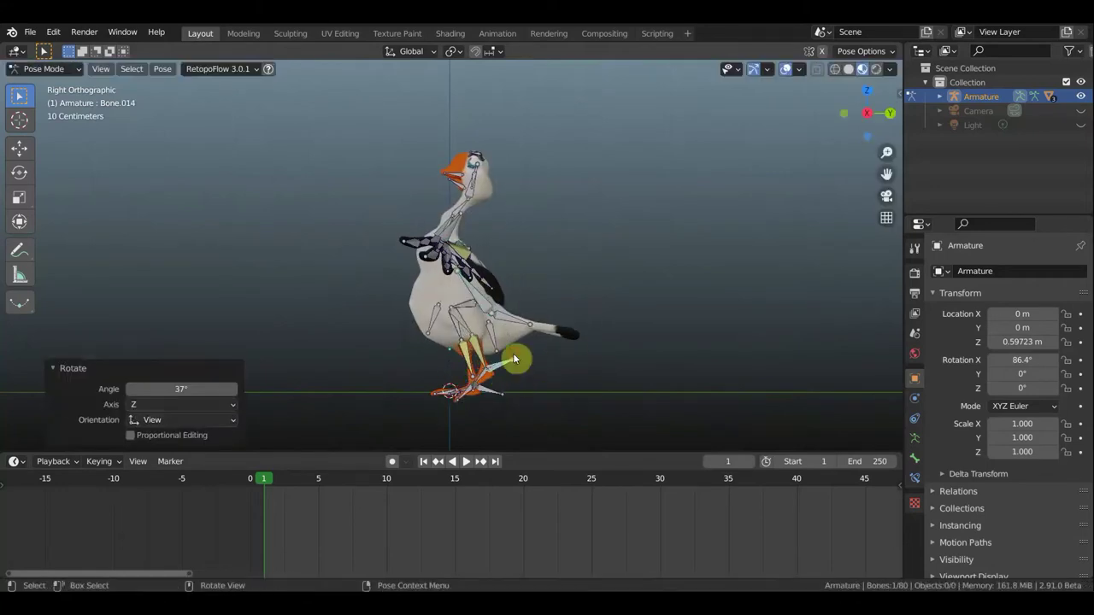
click(772, 130)
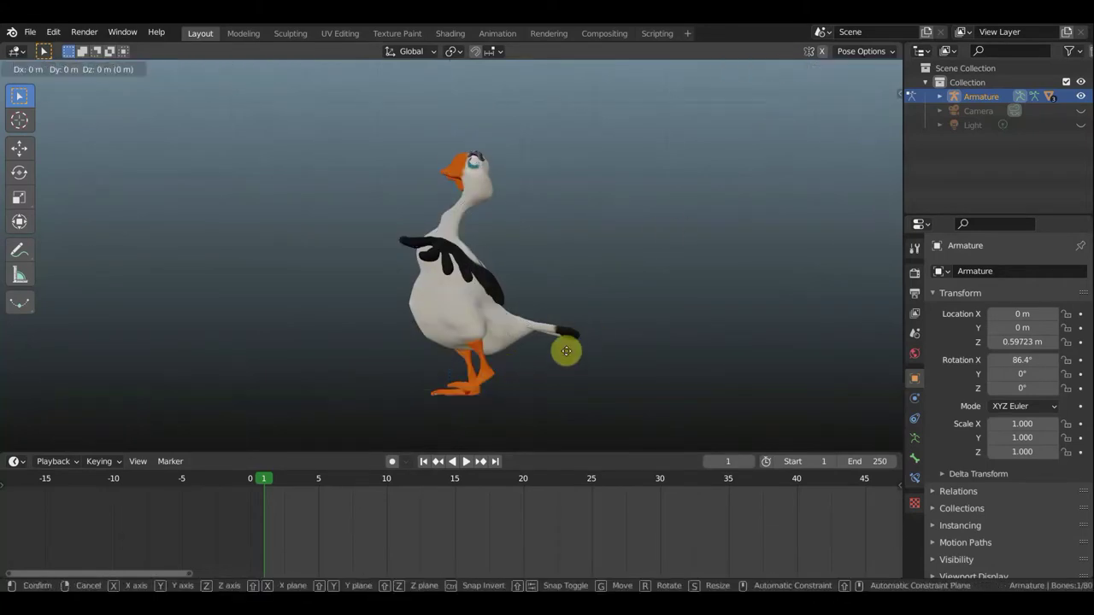
click(562, 363)
key(g)
click(488, 312)
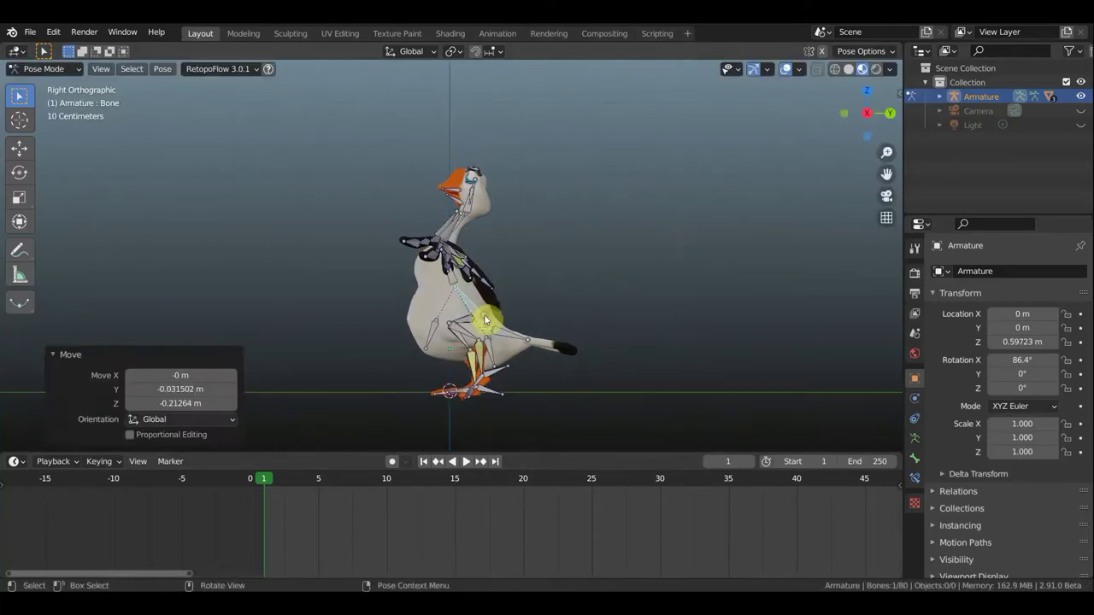
Move and rotate the wing control bones to spread both wings wide.
middle_drag(488, 317, 524, 231)
click(555, 257)
key(KP_1)
key(g)
click(590, 304)
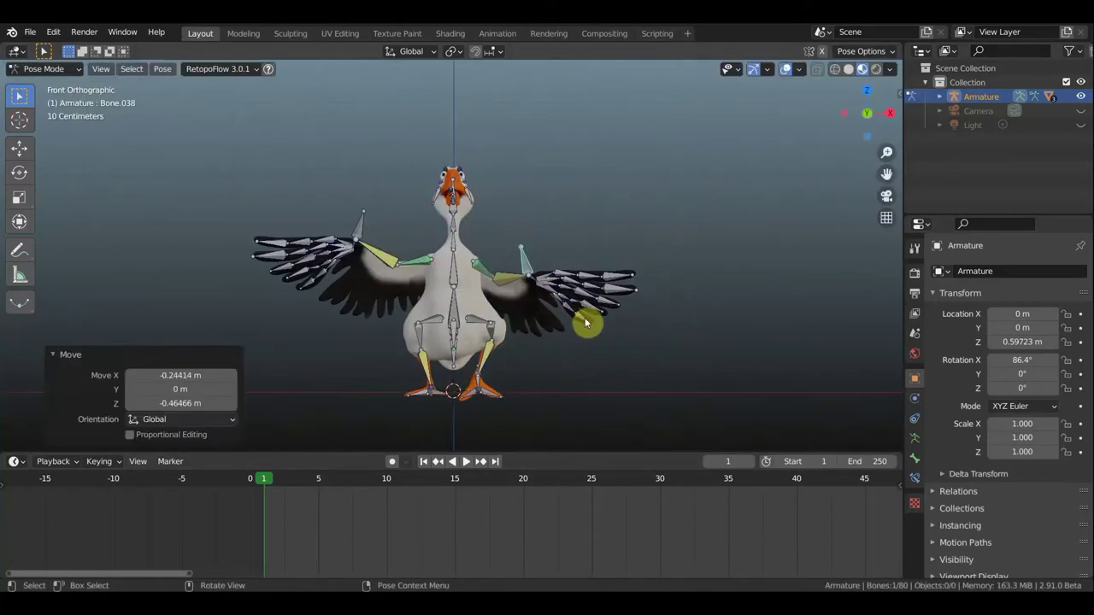
key(r)
click(547, 347)
click(542, 366)
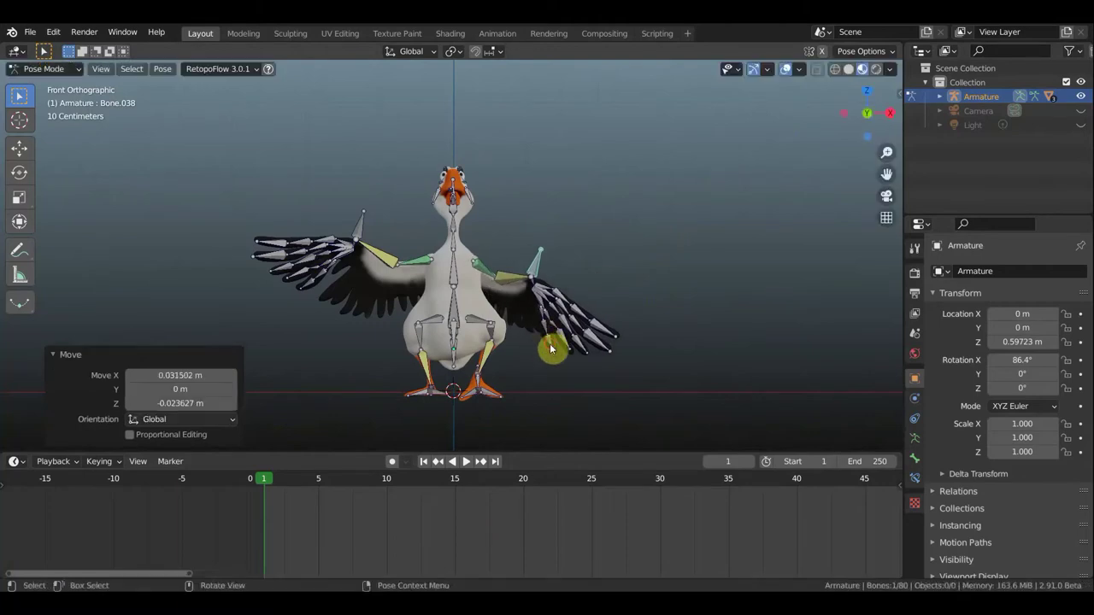
middle_drag(550, 349, 259, 340)
Set the Copy Transforms target space to Local Space on both wing control bones.
key(r)
click(472, 291)
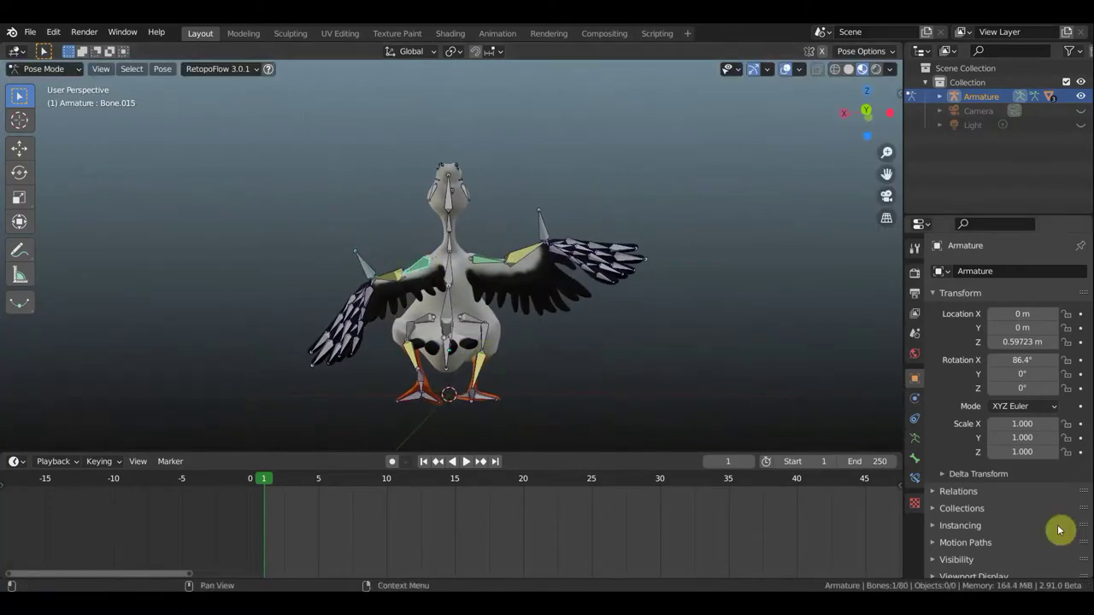
click(914, 477)
scroll(1019, 529, down, 5)
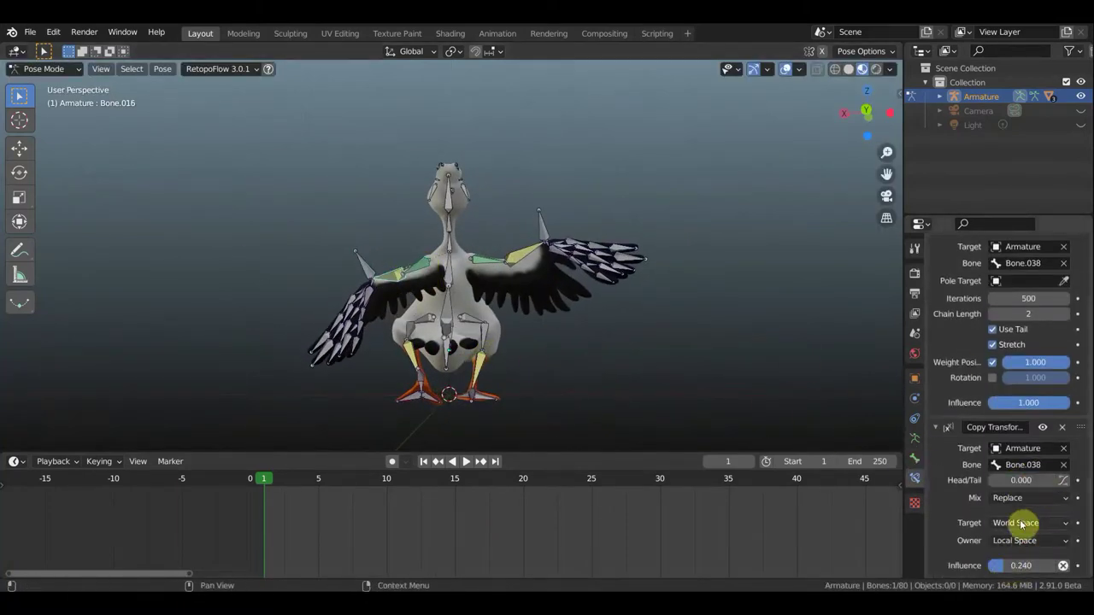
click(1022, 523)
click(1018, 474)
click(490, 262)
scroll(1019, 513, down, 5)
click(1026, 518)
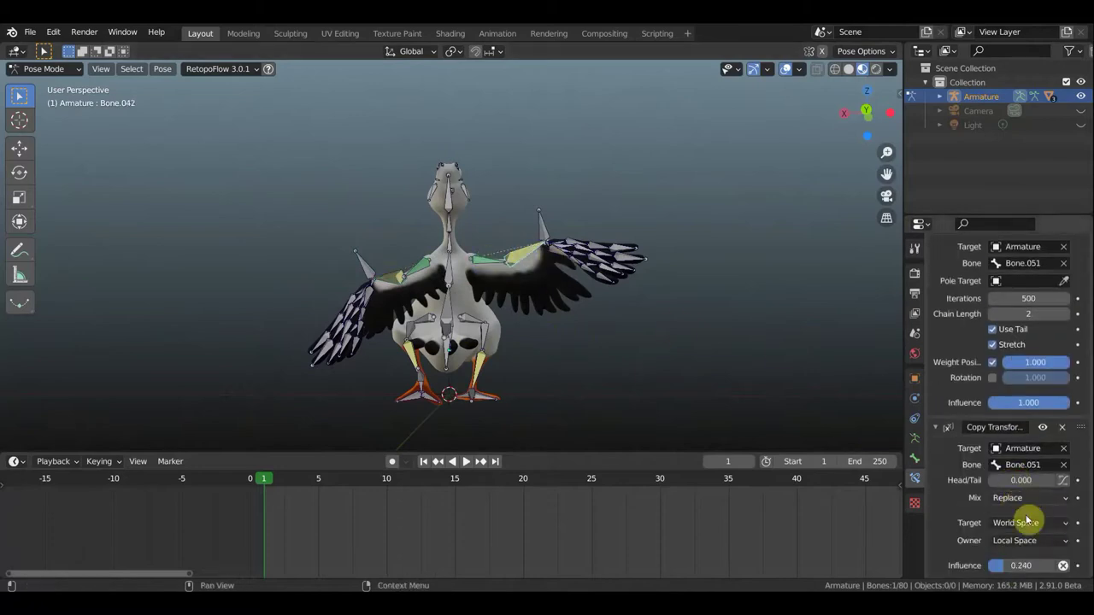
click(1021, 479)
middle_drag(668, 331, 111, 262)
Reposition the wing control bone Bone.051.
click(352, 248)
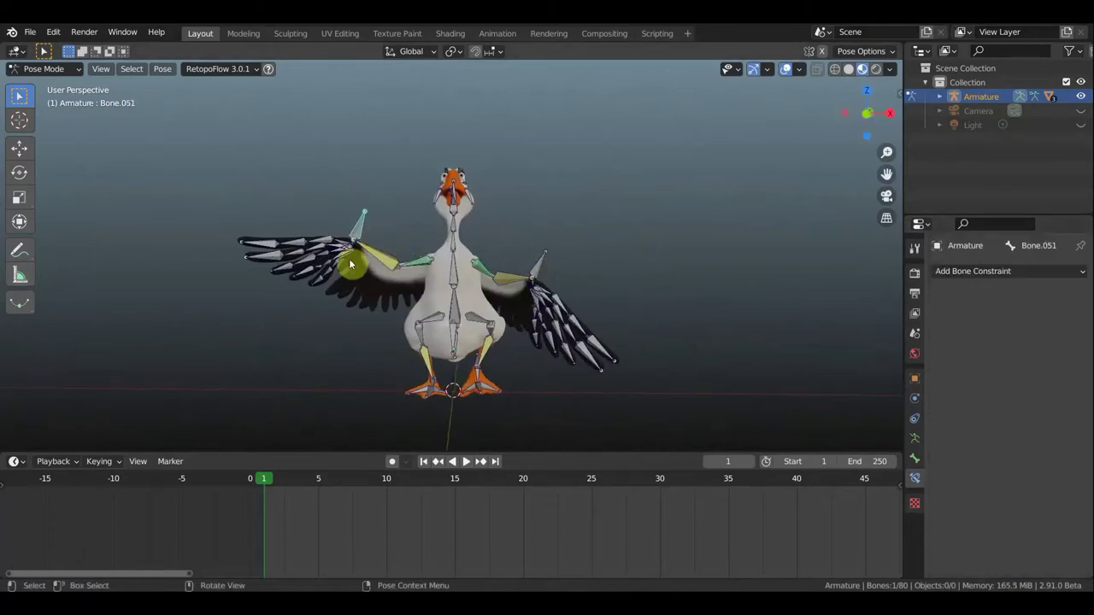
key(g)
click(361, 317)
middle_drag(362, 317, 635, 256)
key(r)
click(479, 214)
Delete the Copy Location constraint from Bone.015.
click(453, 241)
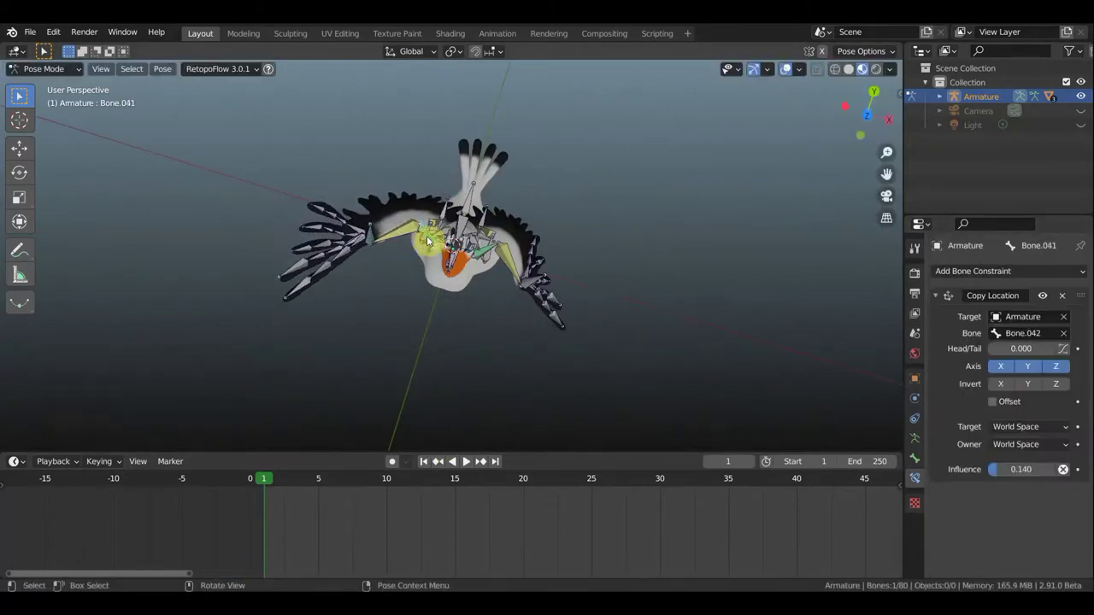
click(630, 299)
click(494, 249)
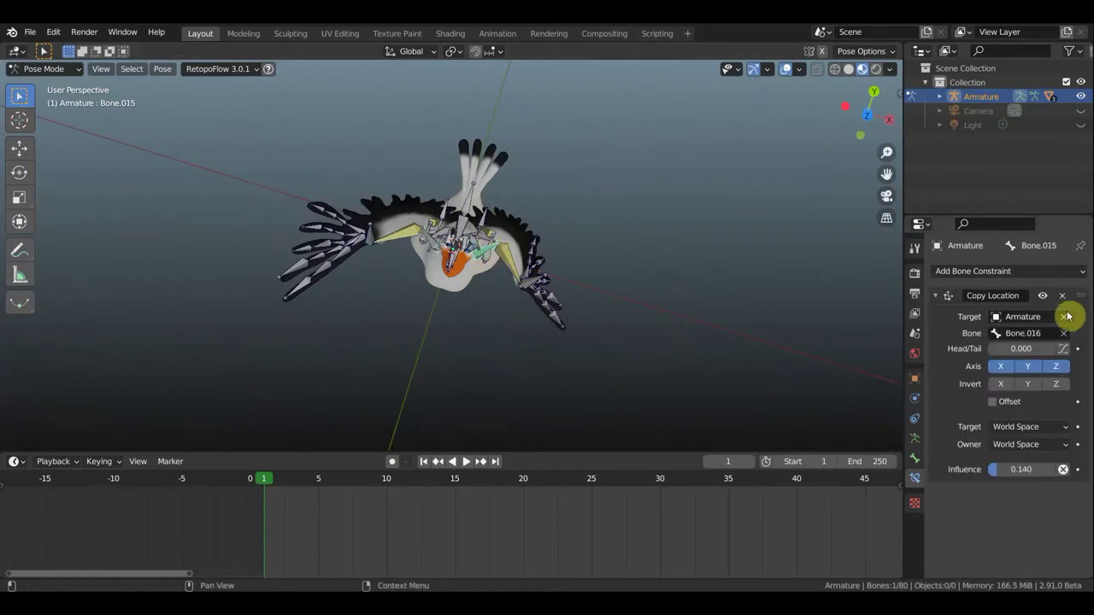
click(1080, 296)
mouse_move(759, 337)
middle_down()
mouse_move(398, 212)
mouse_move(553, 250)
middle_up()
click(538, 253)
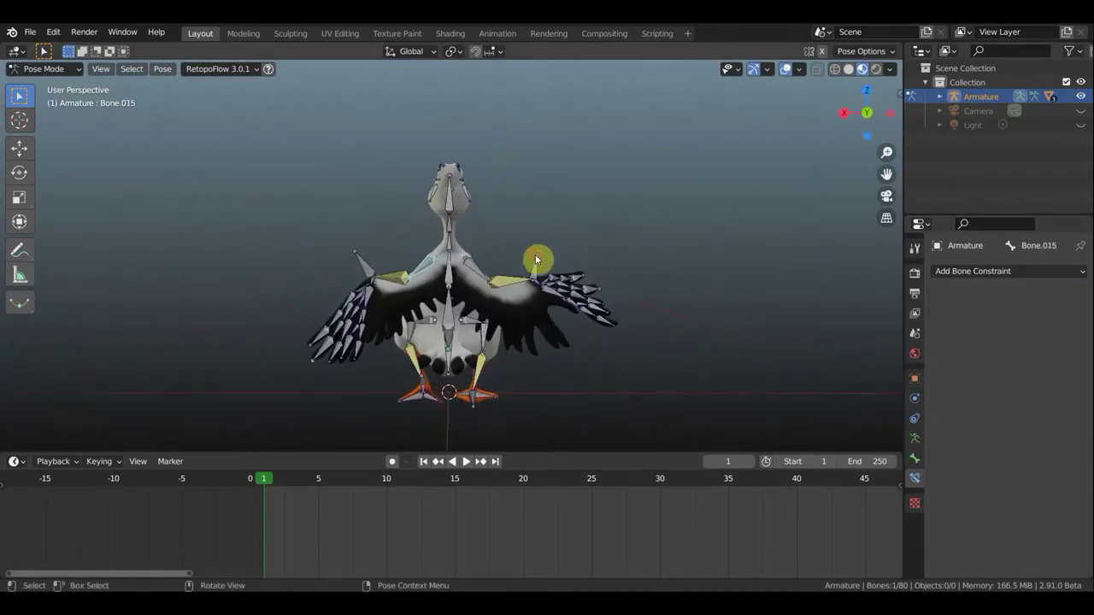
Move the right and left wing control bones down.
key(g)
click(561, 390)
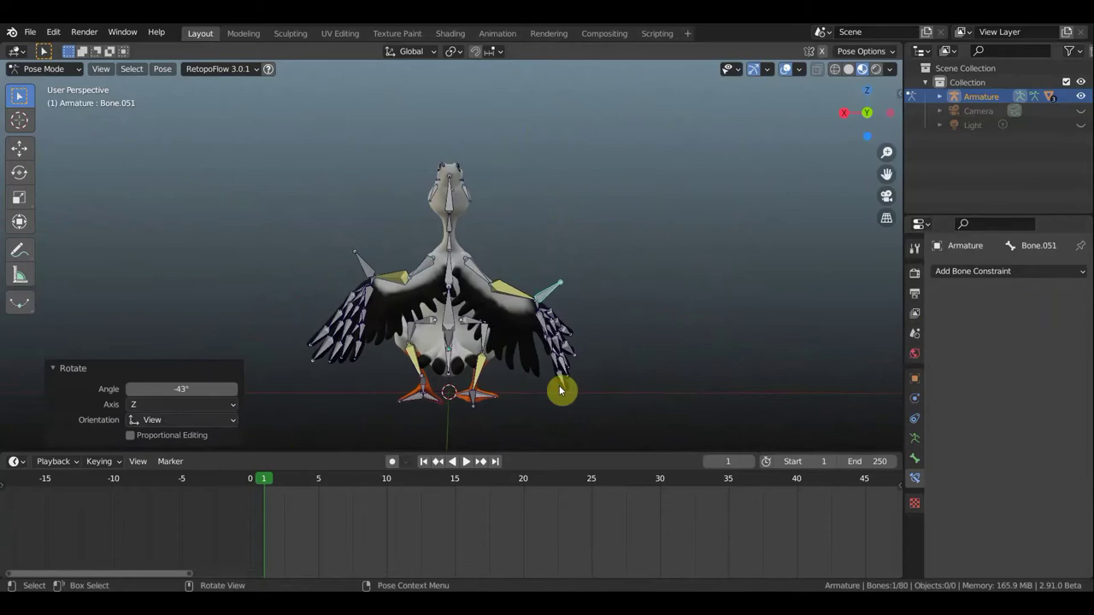
key(g)
click(372, 282)
mouse_move(371, 282)
middle_down()
mouse_move(397, 236)
mouse_move(554, 323)
mouse_move(539, 342)
middle_up()
Rotate the feather bones on the first wing to fold it.
key(r)
click(624, 398)
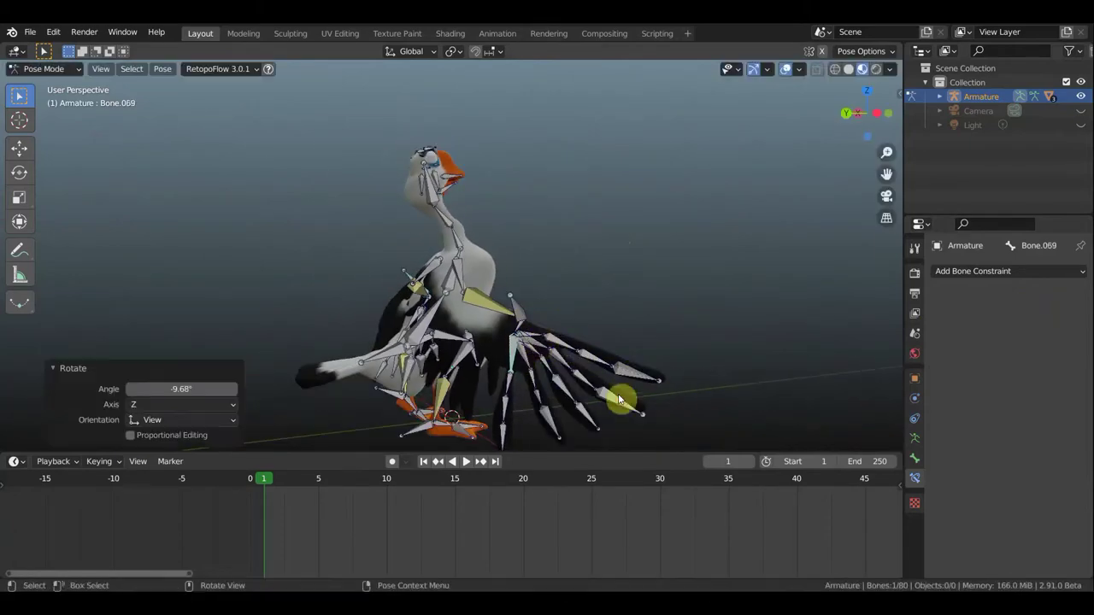
key(r)
click(537, 350)
key(r)
click(539, 327)
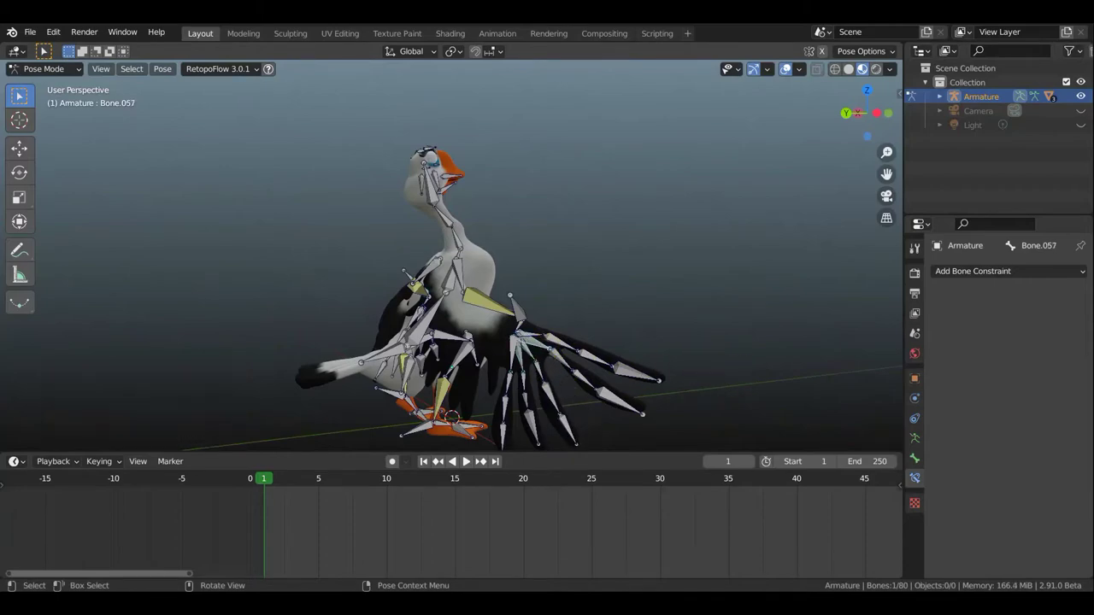
key(r)
click(539, 327)
key(r)
click(540, 327)
mouse_move(540, 327)
middle_down()
mouse_move(358, 355)
mouse_move(350, 318)
middle_up()
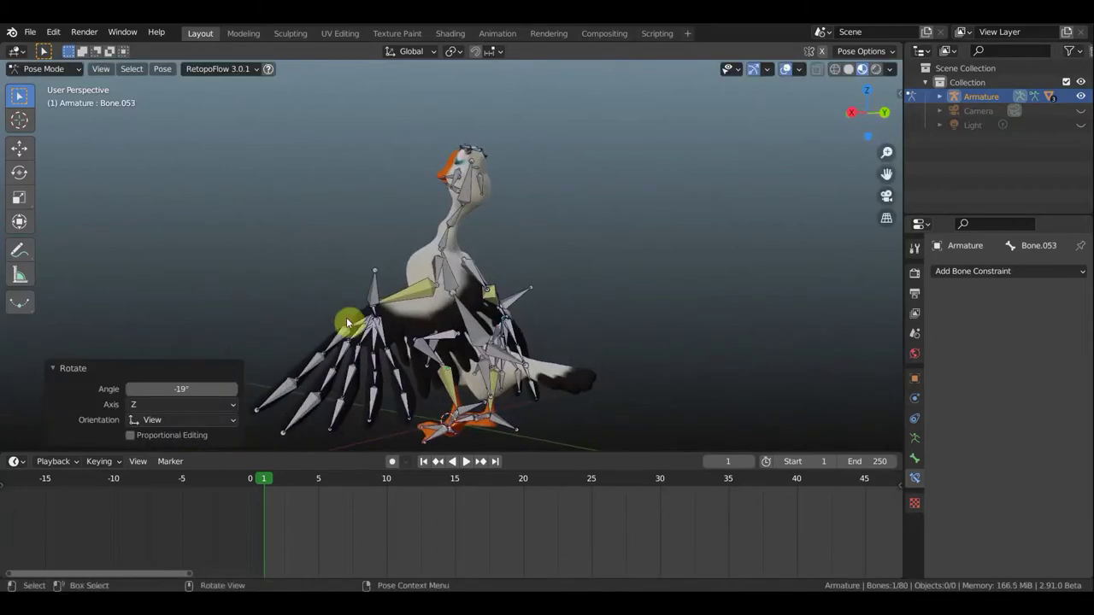
Rotate the feather bones on the other wing to fold it.
click(350, 318)
key(r)
click(359, 324)
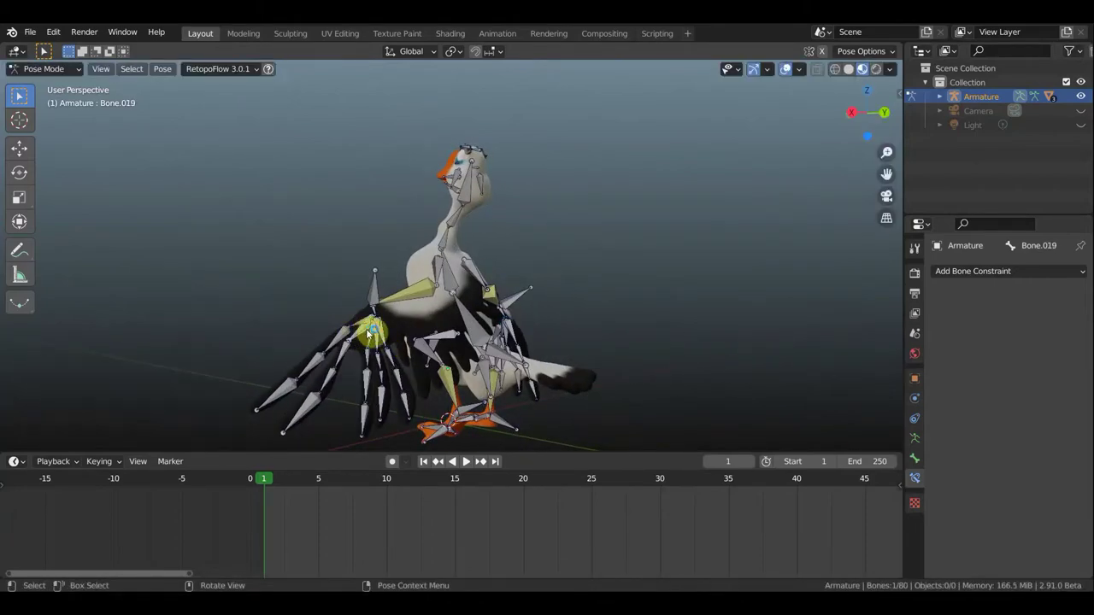
key(r)
click(359, 325)
key(r)
click(359, 325)
mouse_move(359, 325)
middle_down()
mouse_move(621, 332)
mouse_move(500, 325)
mouse_move(703, 307)
middle_up()
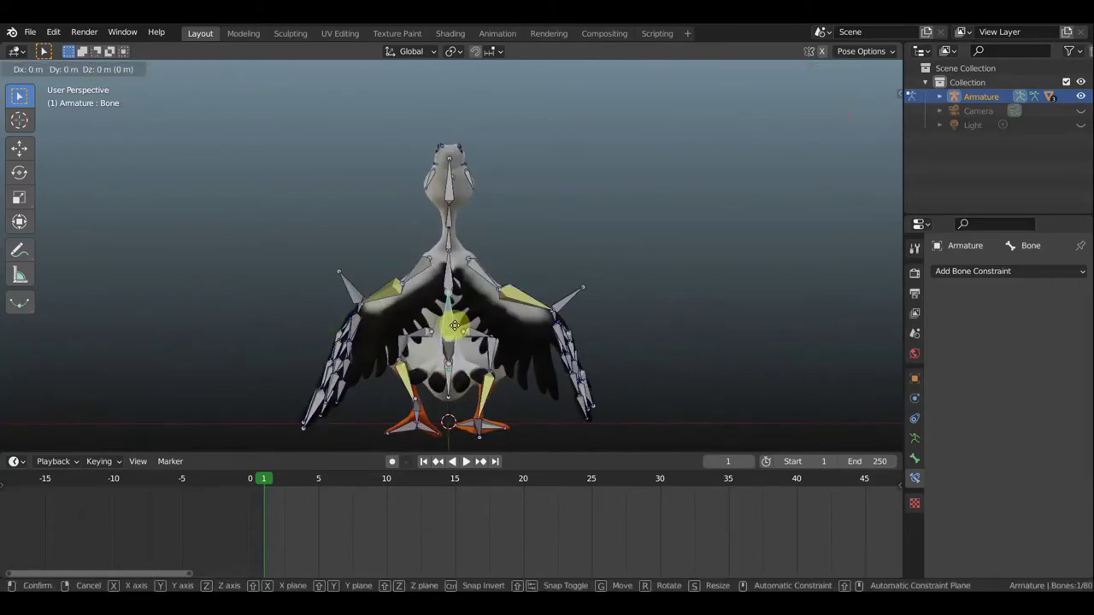
Shift the root bone and rotate the body bone.
click(458, 325)
mouse_move(558, 334)
middle_down()
mouse_move(777, 344)
mouse_move(533, 269)
middle_up()
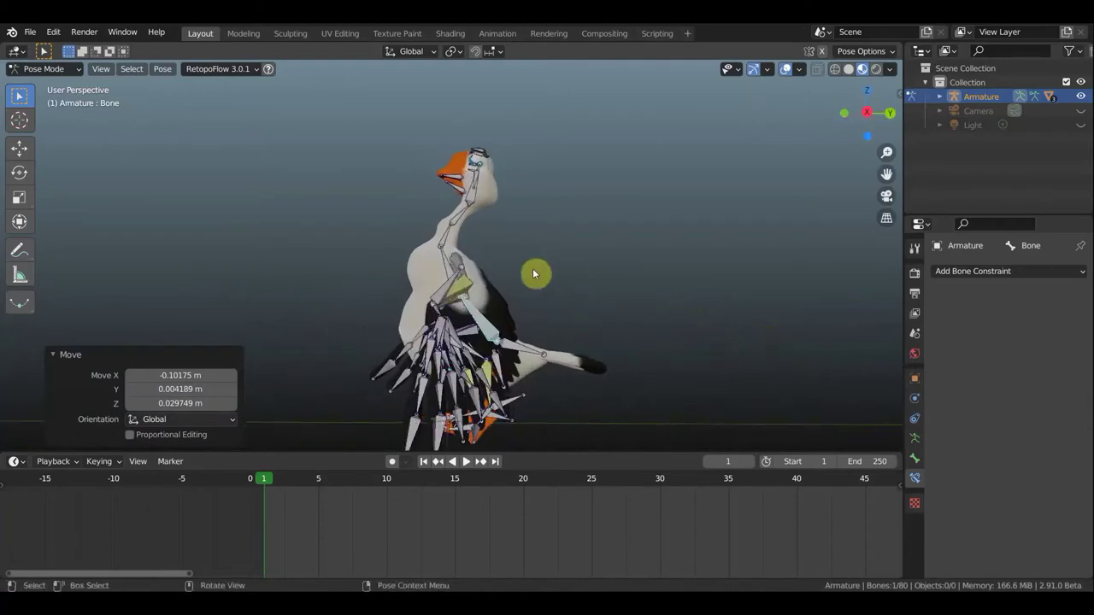
click(639, 256)
middle_drag(639, 256, 513, 254)
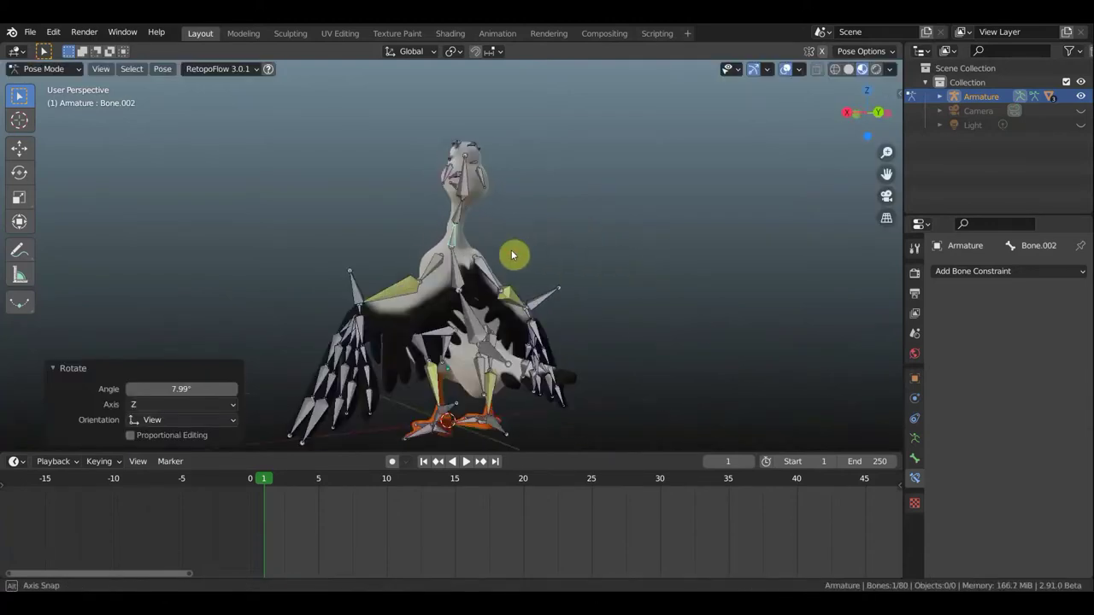
Select all bones and keyframe the whole pose at frame 1.
key(a)
key(i)
click(614, 274)
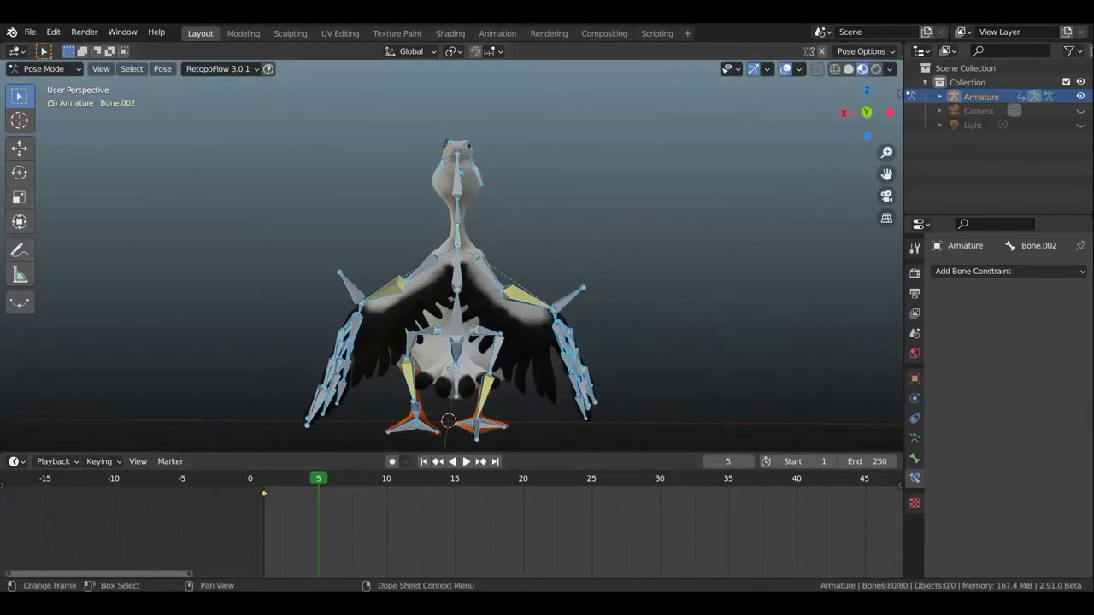
From the top view, rotate the whole pose and then Bone.004.
key(KP_7)
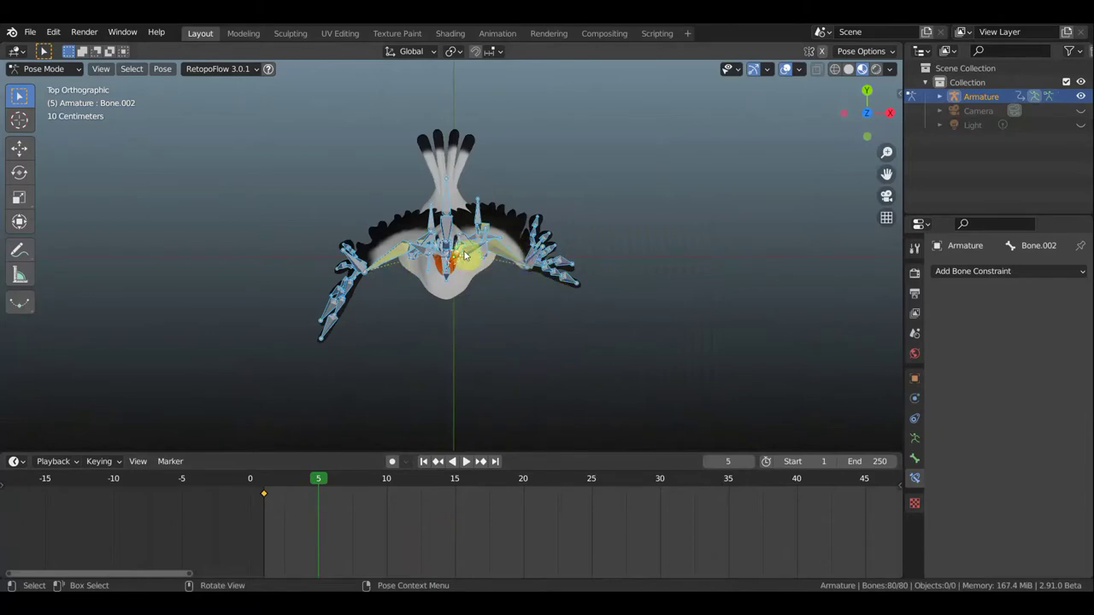
key(r)
click(628, 308)
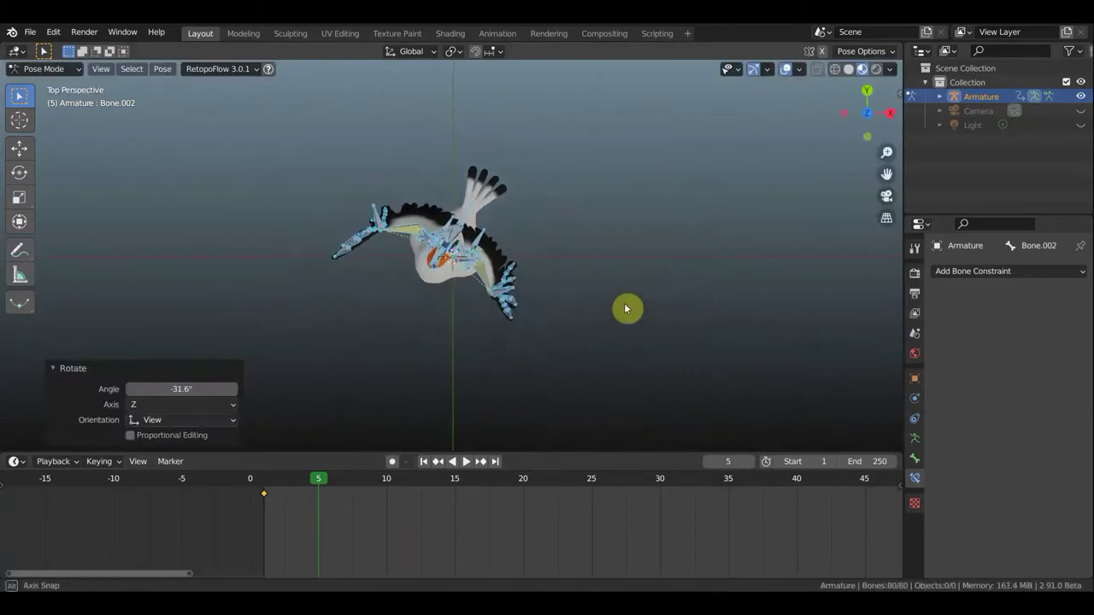
middle_drag(628, 308, 472, 194)
click(468, 154)
key(KP_7)
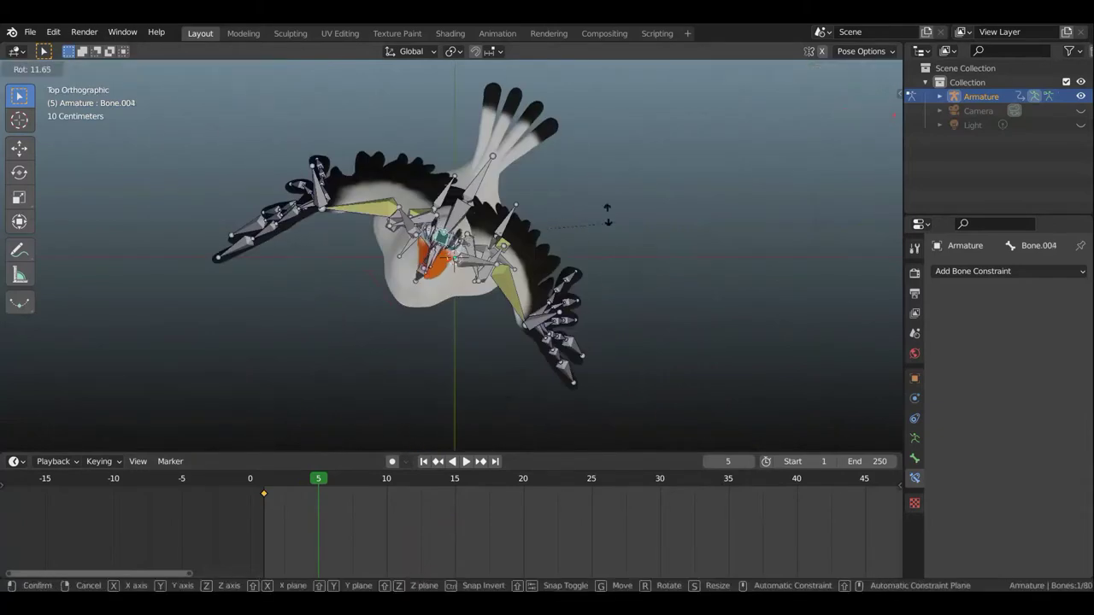
click(607, 214)
mouse_move(607, 213)
middle_down()
mouse_move(655, 110)
mouse_move(538, 430)
mouse_move(577, 410)
mouse_move(732, 406)
middle_up()
Move and rotate the wing control bones into the new wing position.
key(KP_7)
key(g)
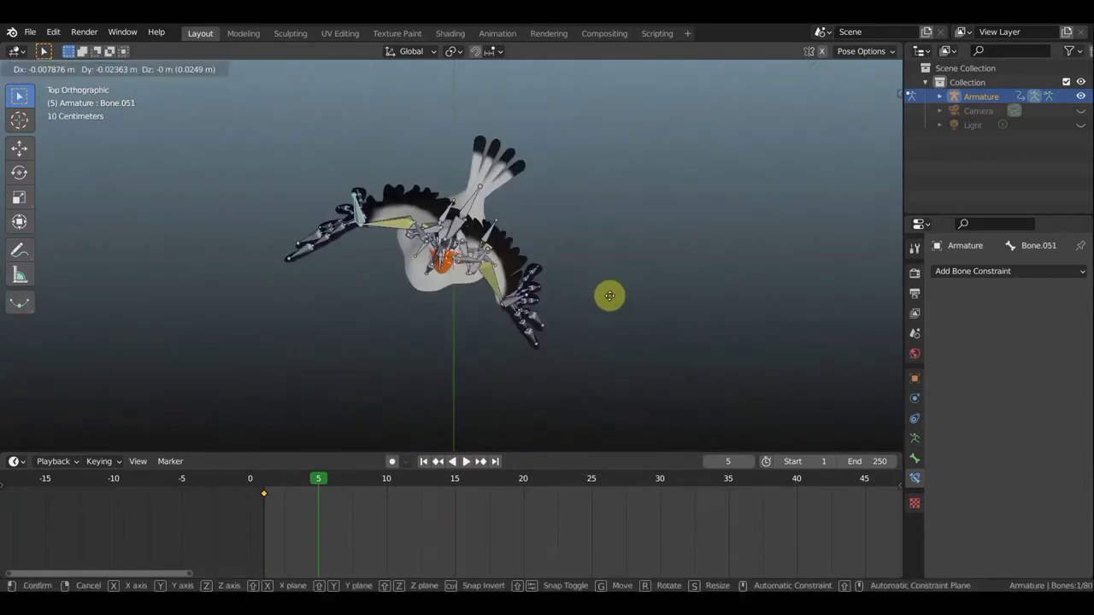
click(655, 327)
key(r)
click(512, 342)
key(r)
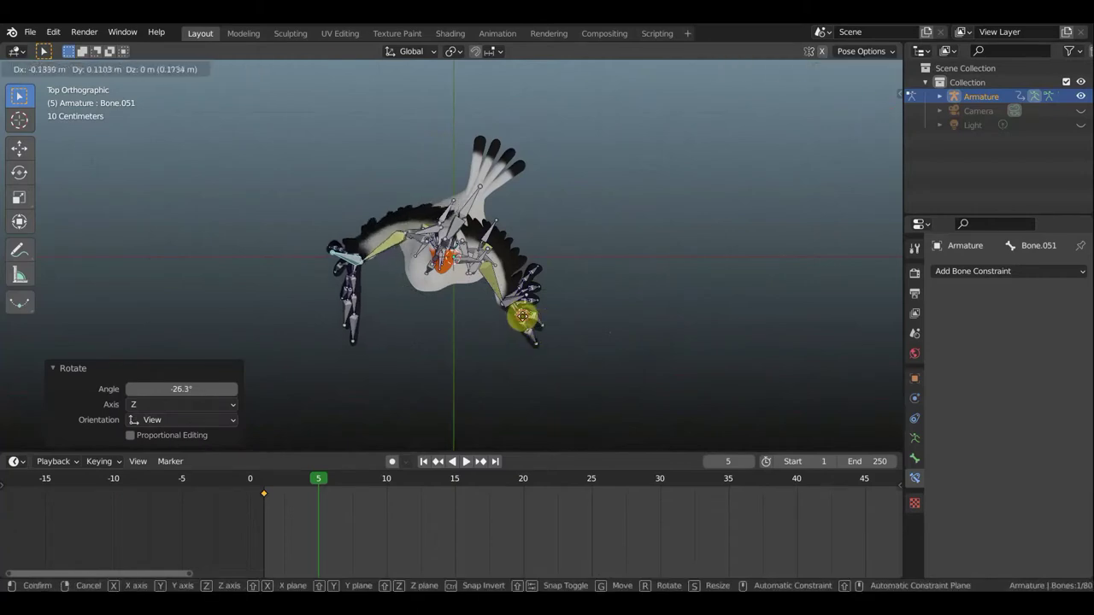
click(523, 316)
mouse_move(523, 315)
middle_down()
mouse_move(625, 163)
mouse_move(632, 336)
mouse_move(619, 203)
mouse_move(606, 311)
middle_up()
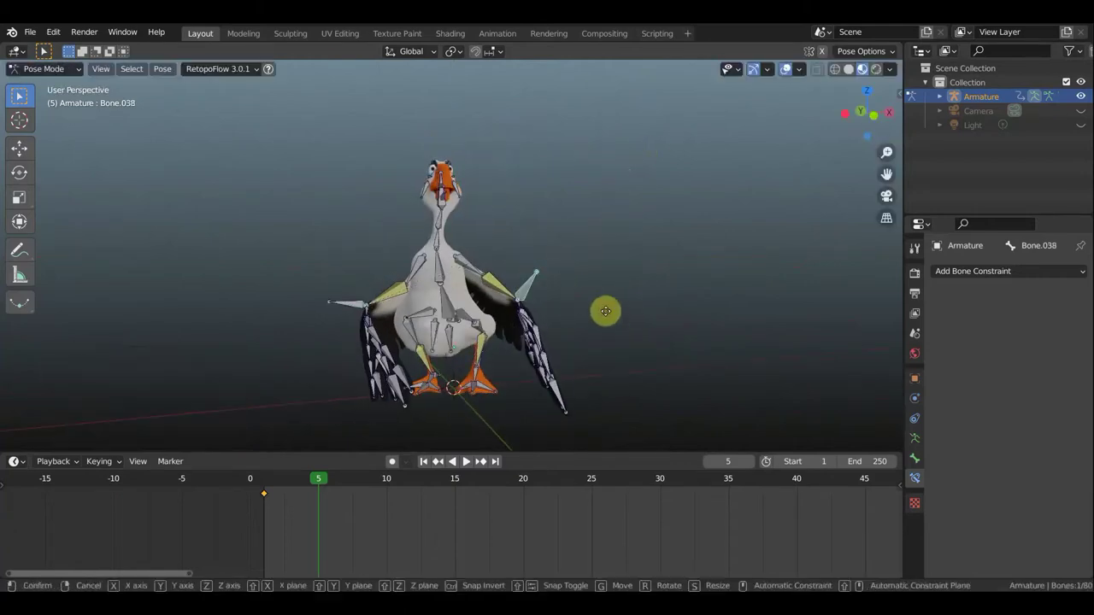
click(464, 323)
Tilt the right wing slightly and keyframe all bones at frame 5.
key(r)
click(552, 342)
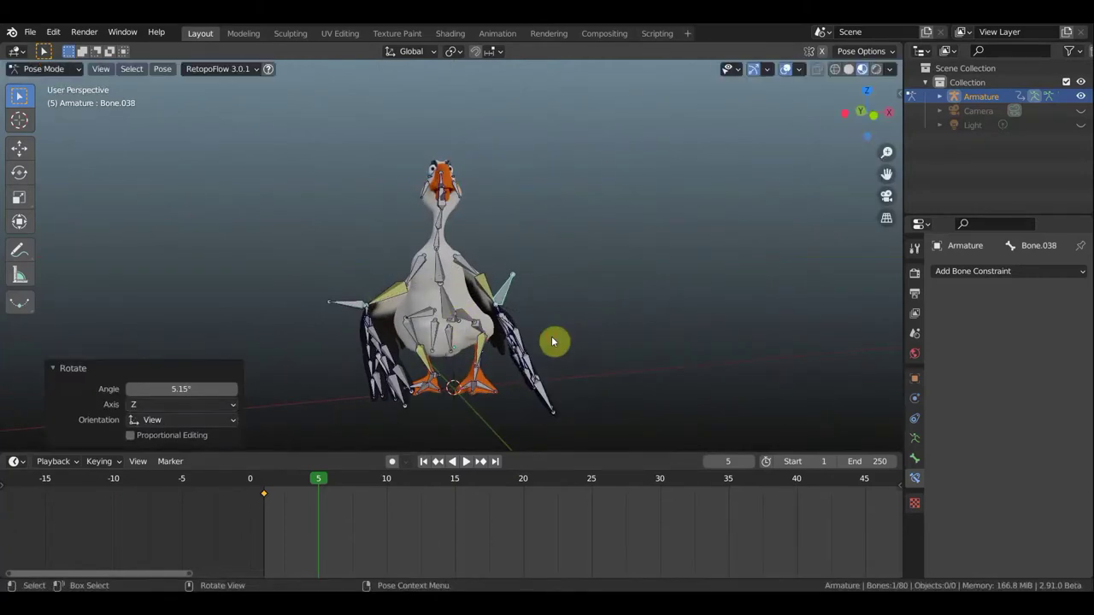
middle_drag(476, 348, 577, 386)
key(a)
key(i)
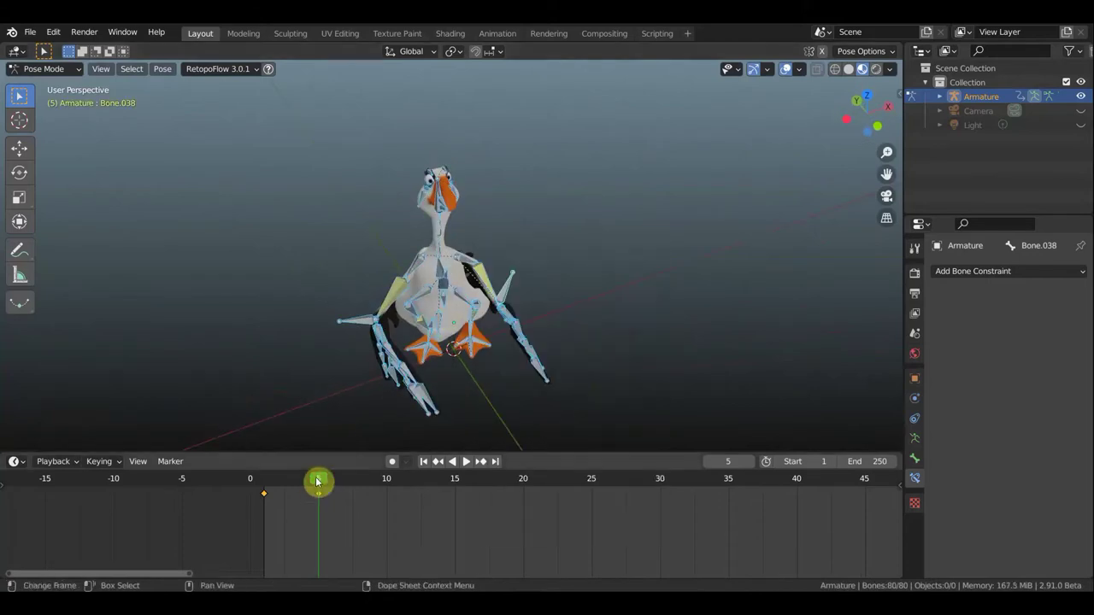
Play back and scrub the timeline to preview the wing motion.
key(space)
drag(359, 494, 425, 506)
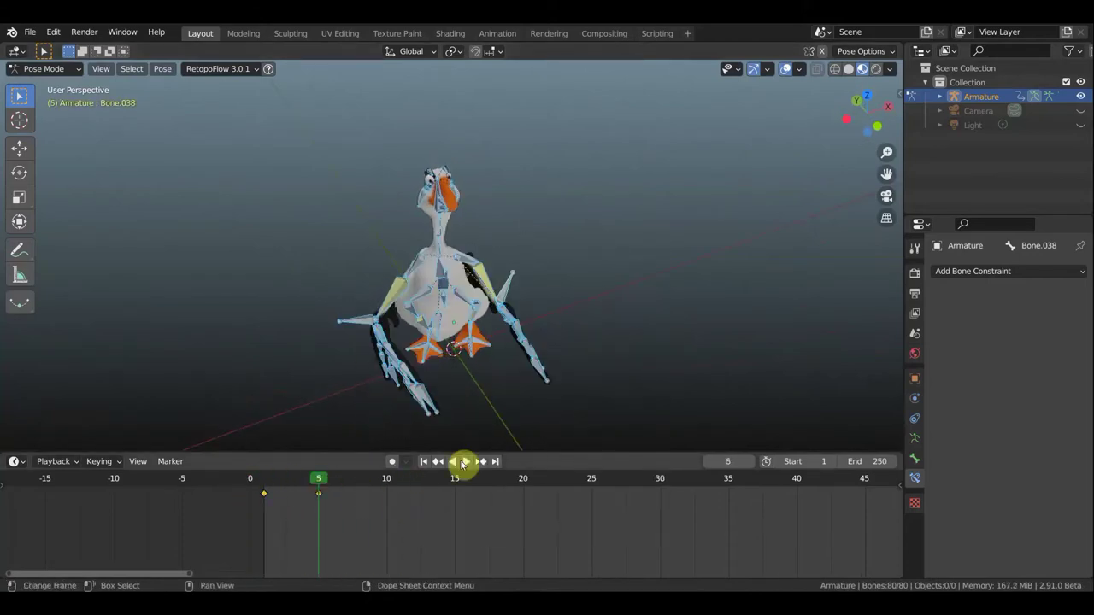
middle_drag(462, 464, 440, 300)
Rotate and move more wing bones to refine the pose.
click(495, 371)
middle_drag(494, 371, 583, 391)
key(r)
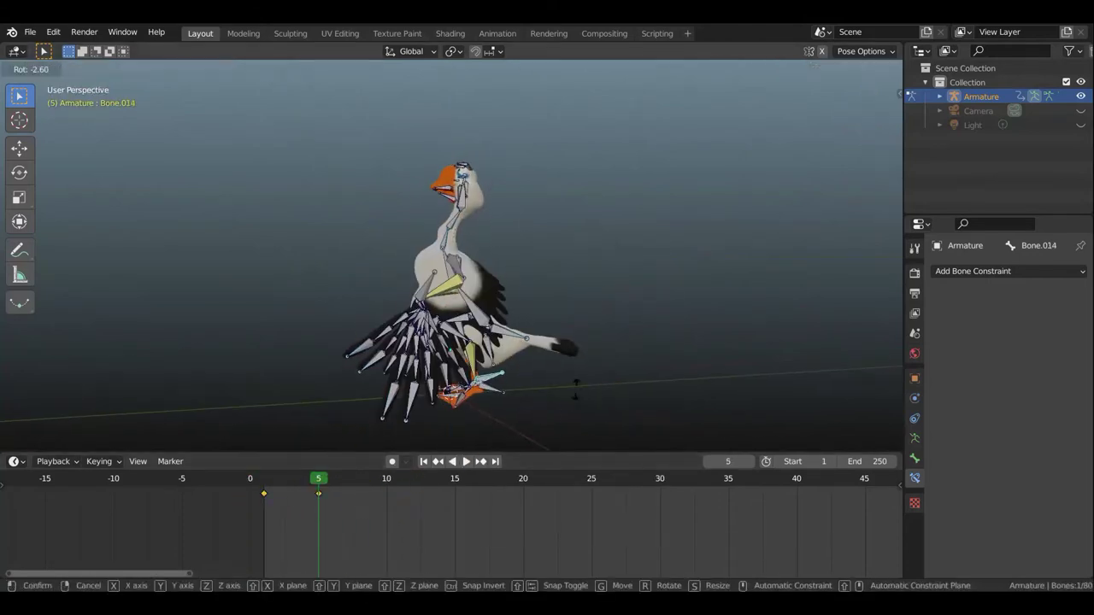
click(533, 416)
key(g)
click(515, 413)
click(515, 413)
middle_drag(516, 413, 536, 412)
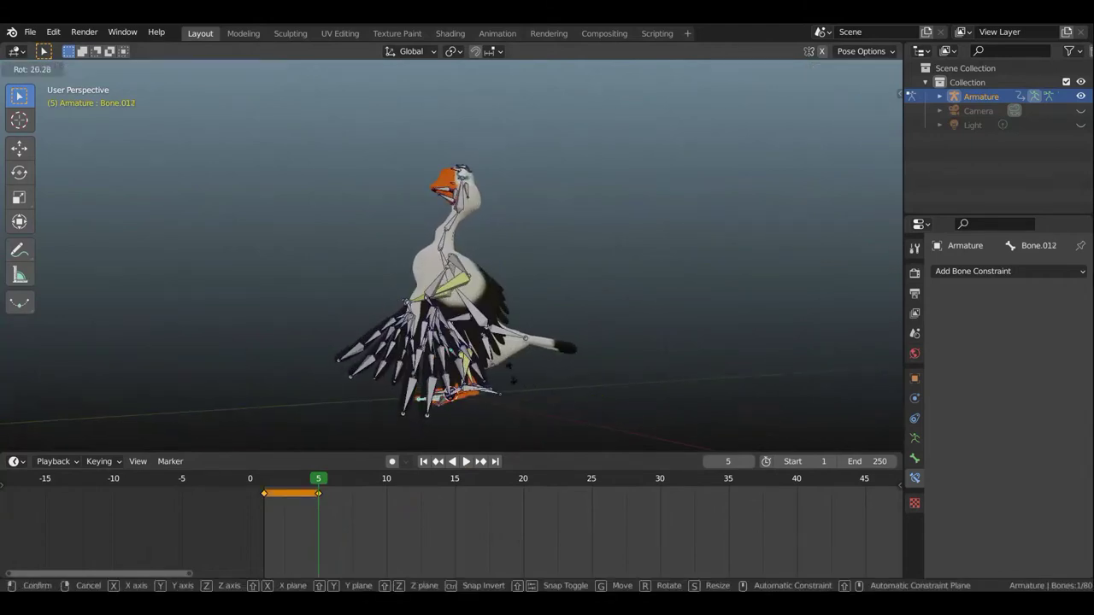
click(478, 380)
middle_drag(479, 381, 419, 387)
Select all bones and key the whole pose at frame 5.
key(a)
key(i)
click(586, 398)
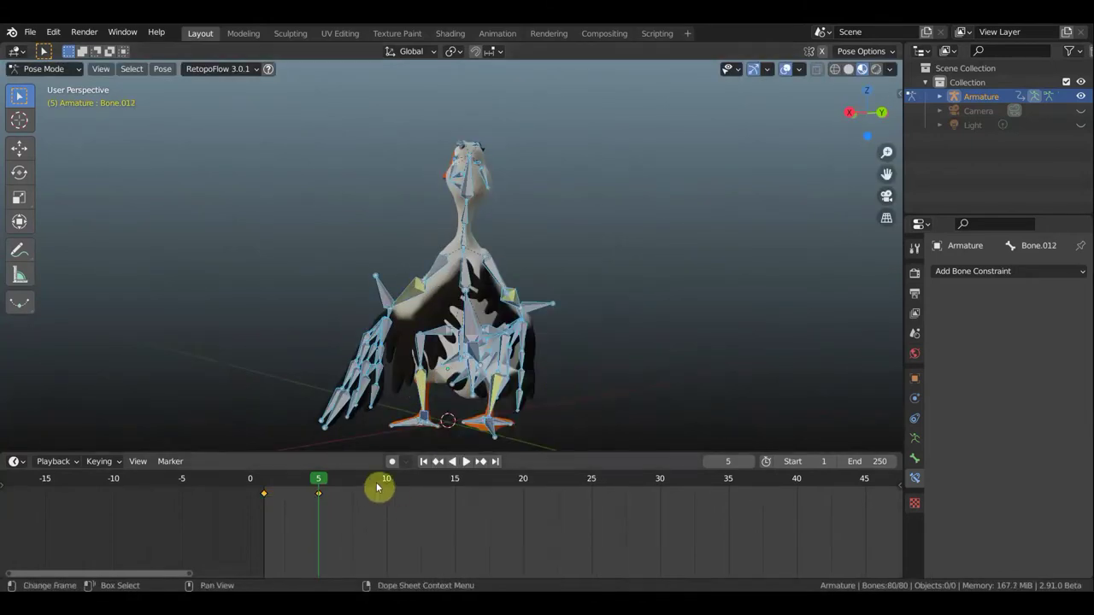
At frame 10, rotate and move the selected bones from a top view.
click(384, 484)
key(KP_7)
mouse_move(578, 322)
middle_down()
mouse_move(640, 208)
mouse_move(611, 287)
middle_up()
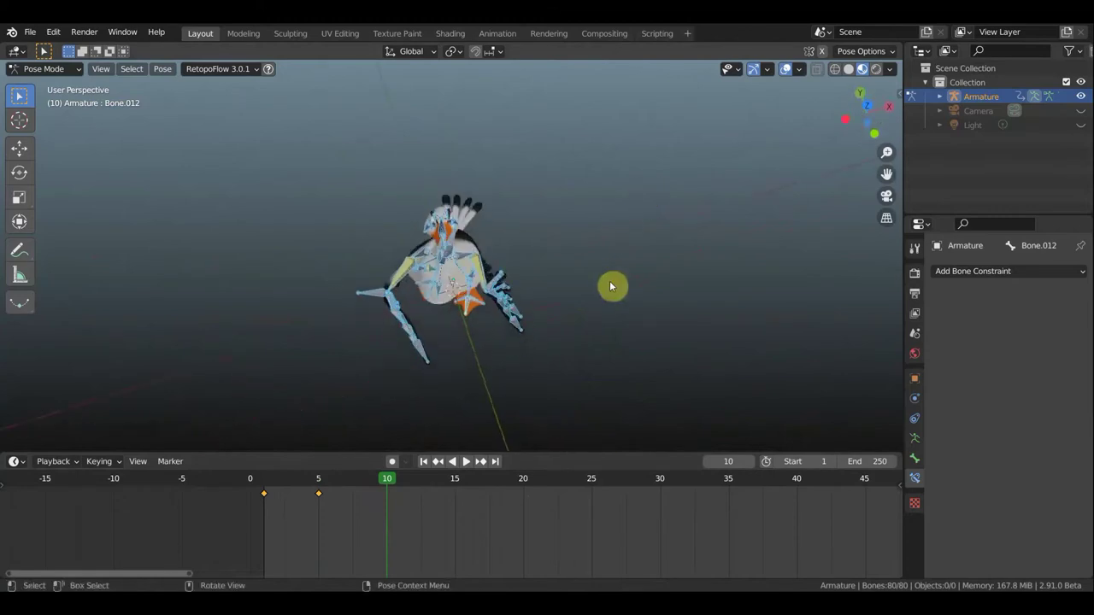
click(480, 369)
middle_drag(525, 362, 694, 257)
key(KP_7)
key(r)
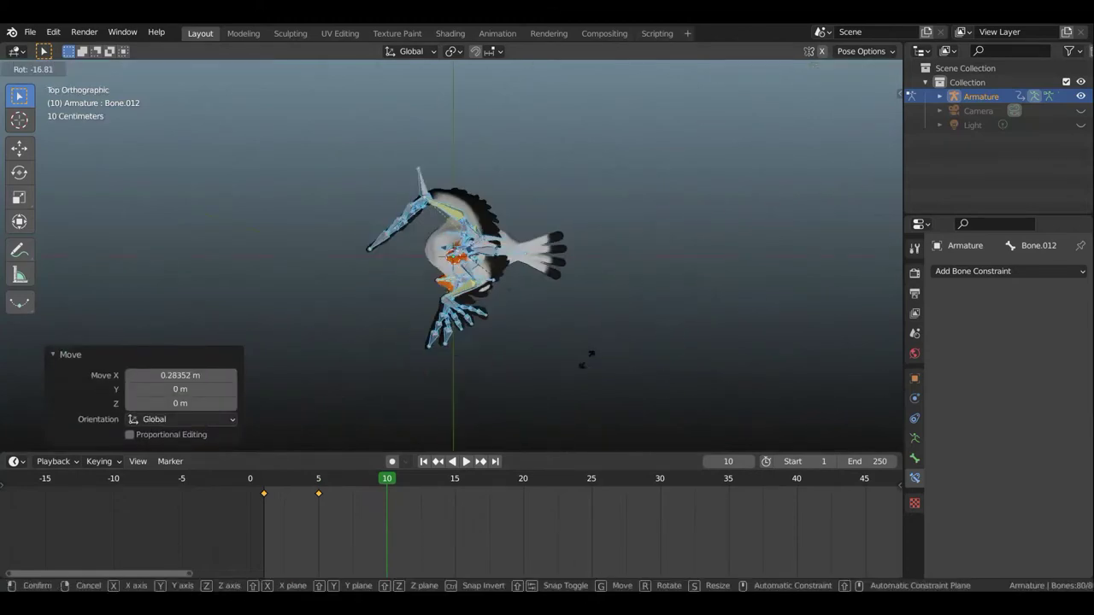
click(544, 361)
key(g)
click(578, 365)
middle_drag(578, 365, 758, 260)
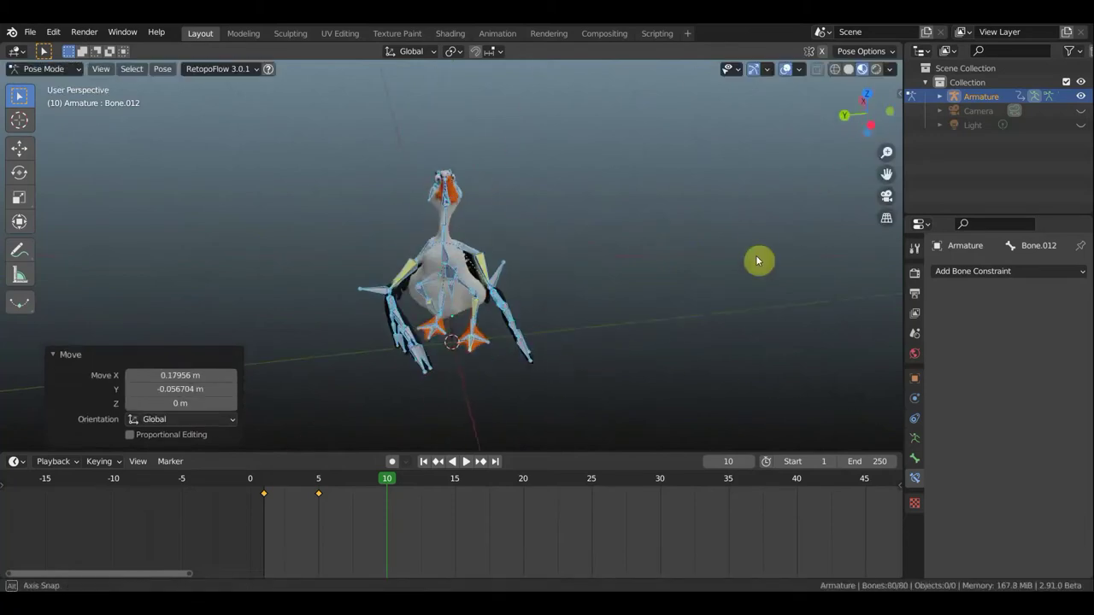
Reposition one wing bone with several moves and rotations.
click(449, 298)
key(g)
click(547, 357)
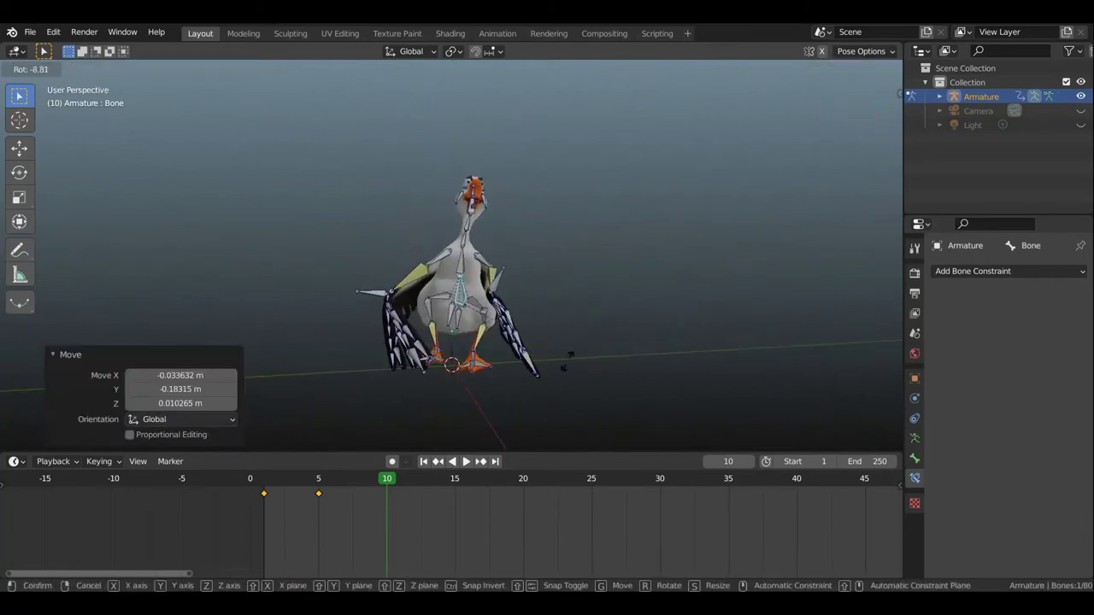
middle_drag(547, 357, 587, 396)
key(g)
click(530, 354)
middle_drag(530, 354, 542, 384)
key(r)
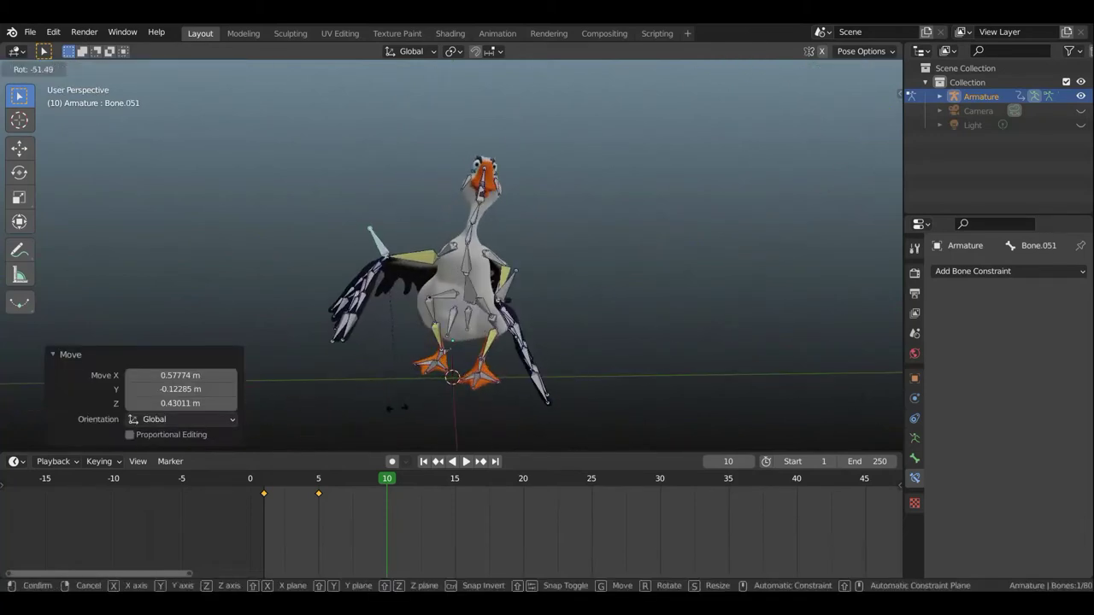
click(404, 378)
key(g)
Move the other wing's bone and shift the body's root bone.
click(452, 353)
middle_drag(452, 353, 684, 354)
key(g)
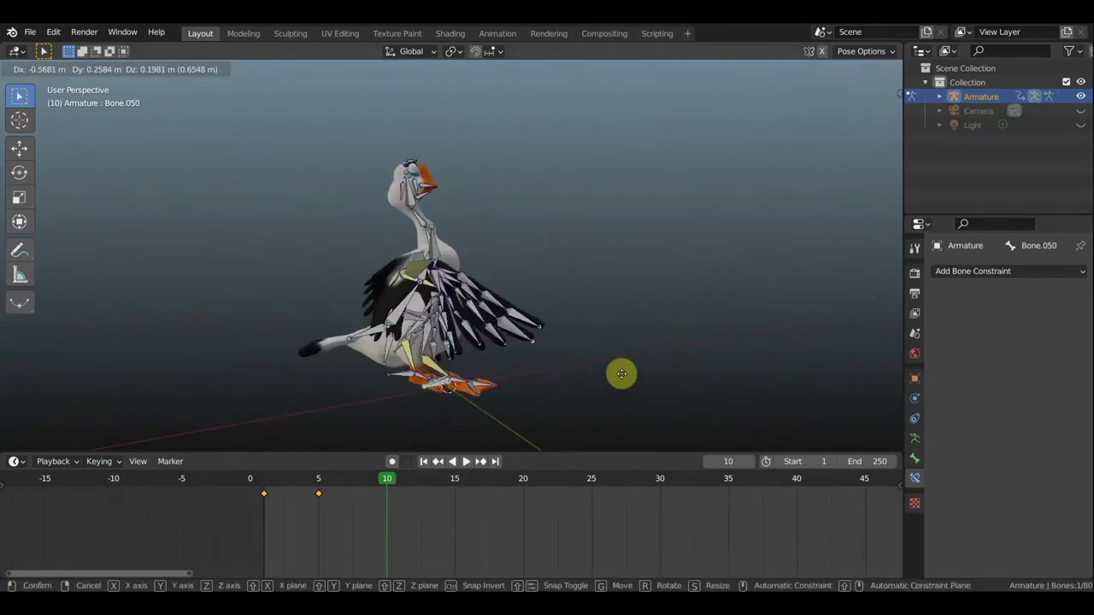
click(625, 380)
click(281, 342)
mouse_move(281, 342)
middle_down()
mouse_move(565, 318)
mouse_move(672, 354)
mouse_move(723, 320)
middle_up()
click(565, 318)
click(680, 350)
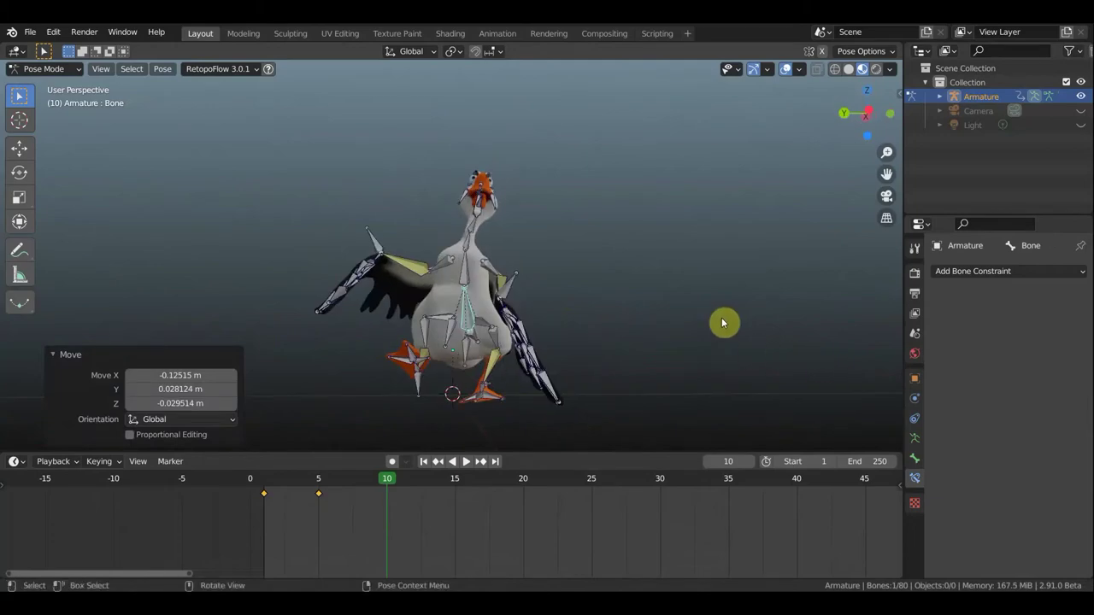
Key the whole rig at frame 10, then play and scrub the animation.
key(a)
key(i)
click(316, 478)
key(space)
drag(316, 479, 293, 485)
middle_drag(479, 360, 564, 328)
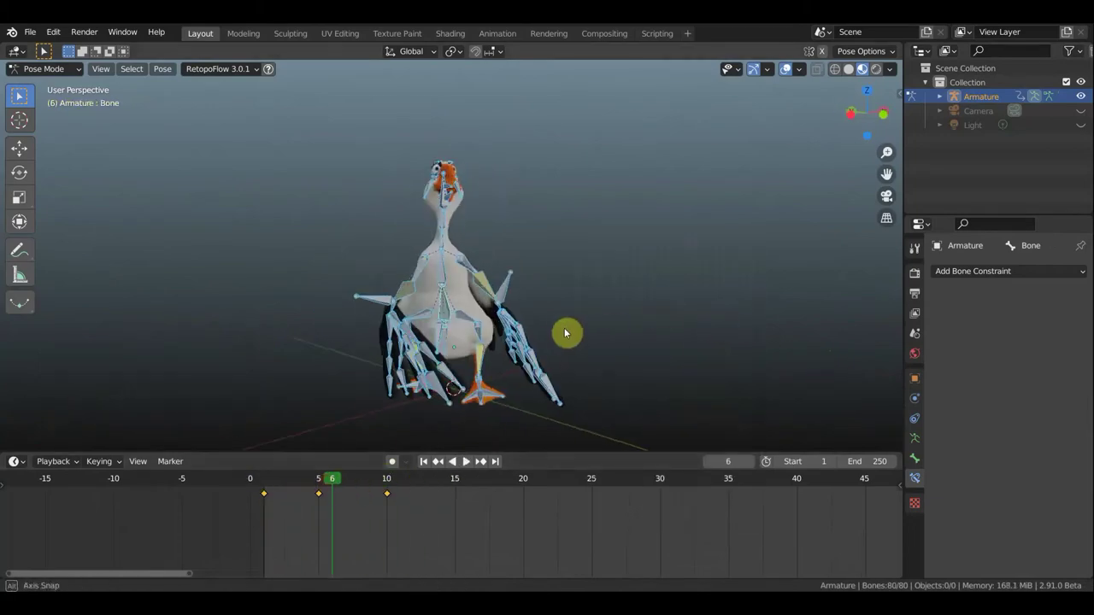
drag(289, 483, 456, 495)
key(space)
At frame 15, rotate the selected bone and move a wing bone.
middle_drag(616, 408, 525, 320)
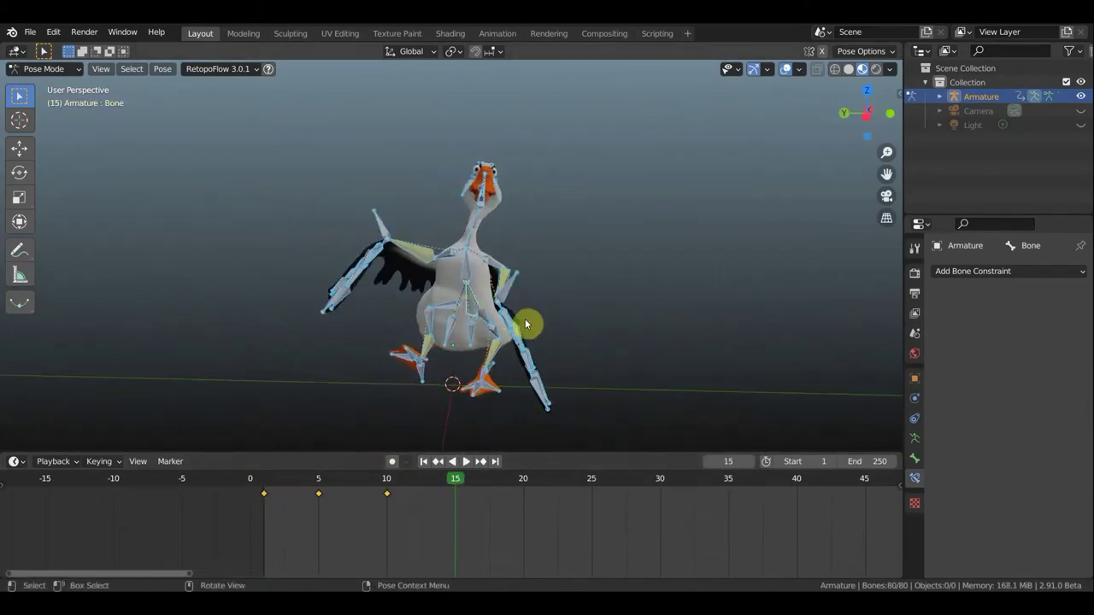
key(KP_7)
key(r)
click(560, 362)
middle_drag(560, 361, 420, 376)
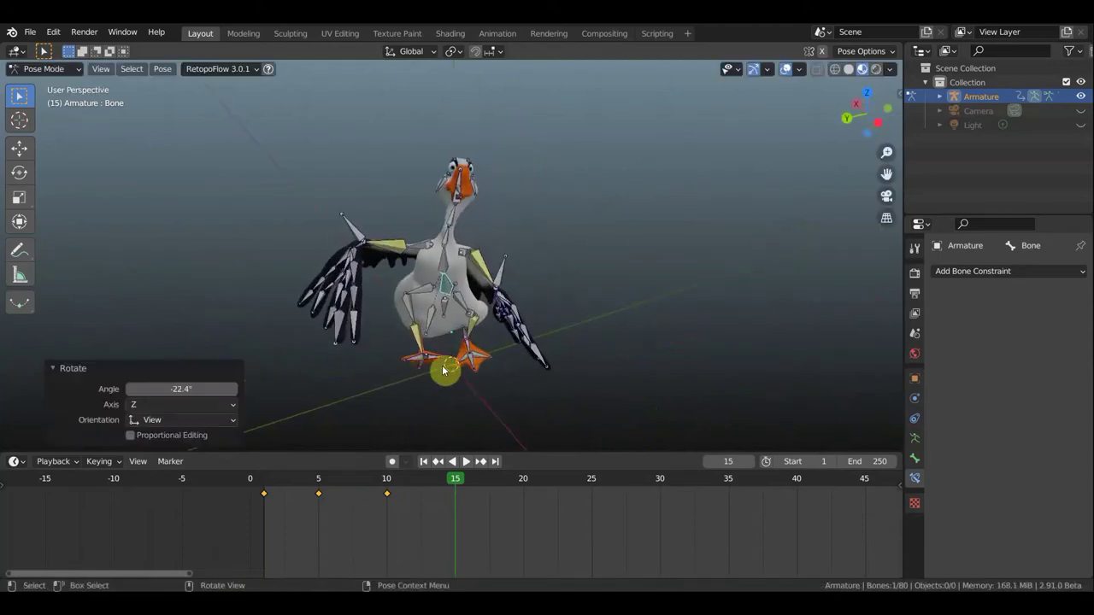
click(444, 370)
key(KP_7)
click(583, 330)
Rotate the left wing tip bone and wing, undoing the last wing rotation.
key(r)
click(505, 368)
middle_drag(505, 369, 343, 227)
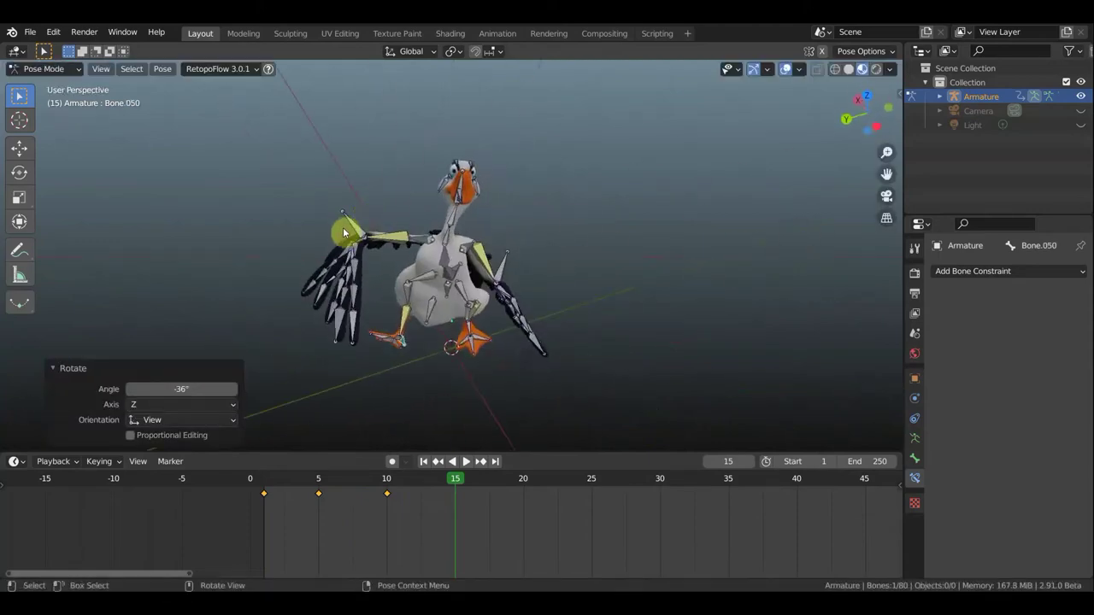
click(343, 228)
middle_drag(622, 337, 513, 315)
key(r)
click(656, 313)
key(ctrl+z)
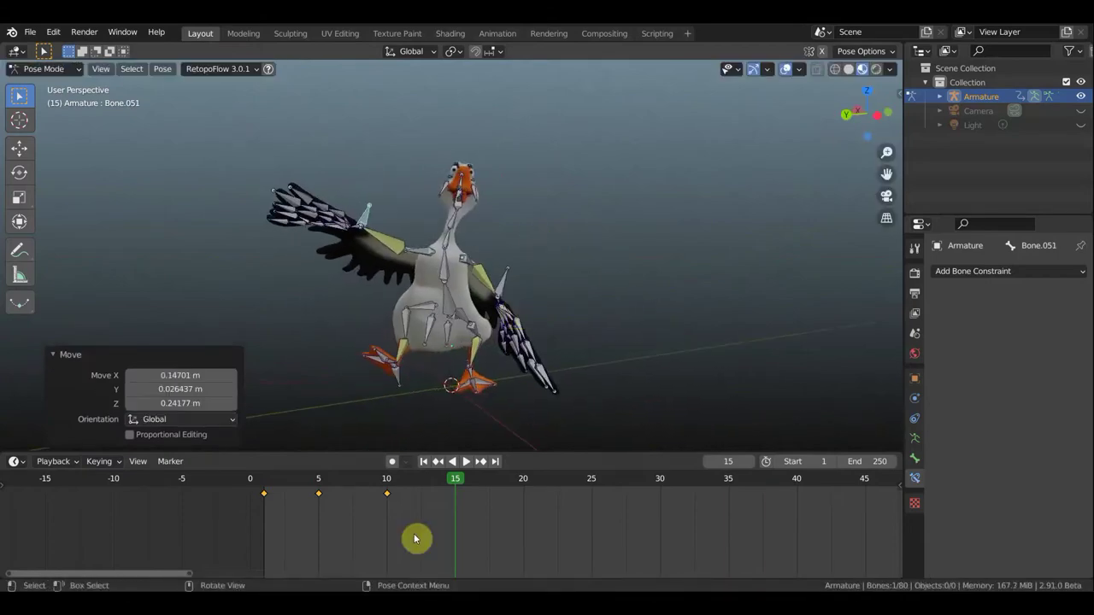
mouse_move(631, 320)
middle_down()
mouse_move(555, 310)
mouse_move(510, 227)
mouse_move(638, 280)
mouse_move(445, 314)
middle_up()
Rotate the body's root bone and another bone, then move the left wing tip.
click(554, 310)
key(r)
click(577, 310)
click(433, 221)
key(r)
click(587, 296)
click(366, 219)
key(g)
click(354, 229)
Rotate the wing bone to raise the wing upward.
mouse_move(354, 230)
middle_down()
mouse_move(622, 338)
mouse_move(570, 312)
middle_up()
key(r)
click(572, 309)
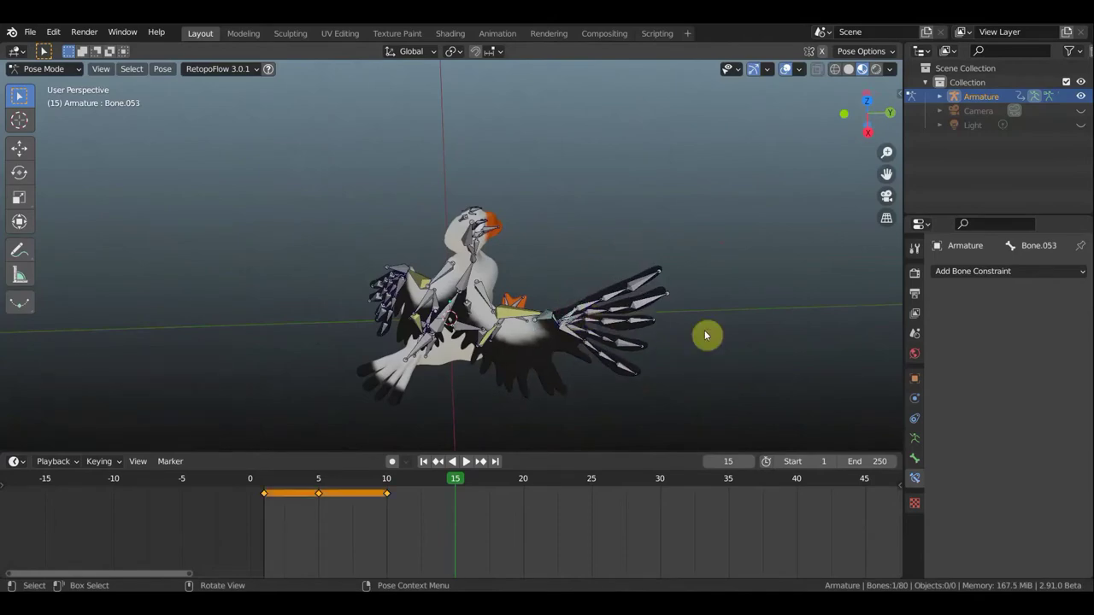
key(r)
click(577, 309)
click(590, 345)
middle_drag(591, 344, 420, 254)
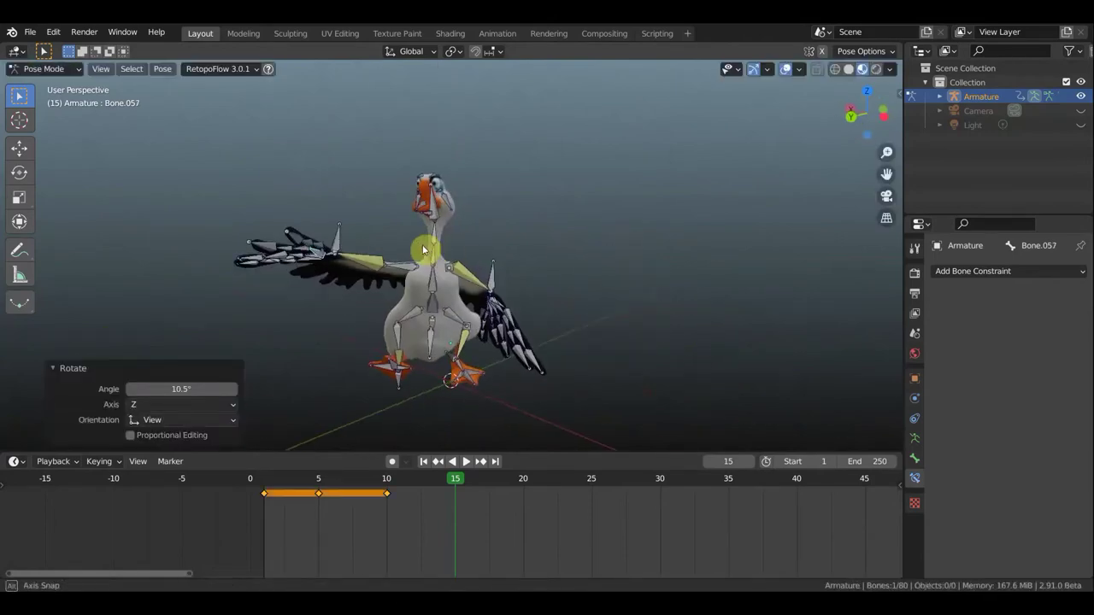
Key the whole rig at frame 15 and play back the animation.
key(a)
key(i)
click(601, 228)
click(402, 479)
key(space)
drag(402, 478, 385, 481)
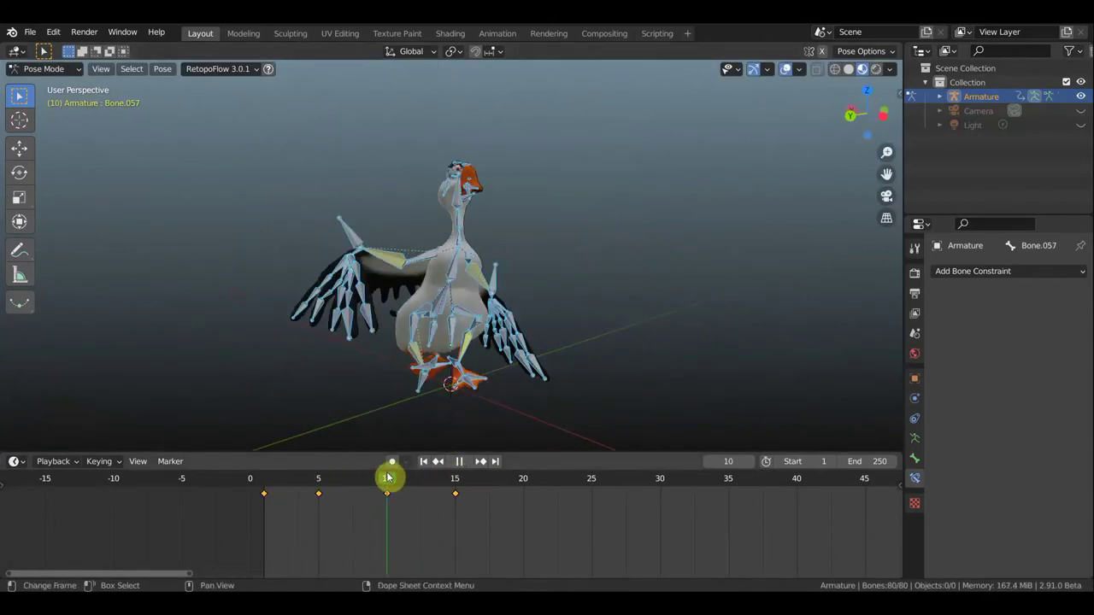
key(space)
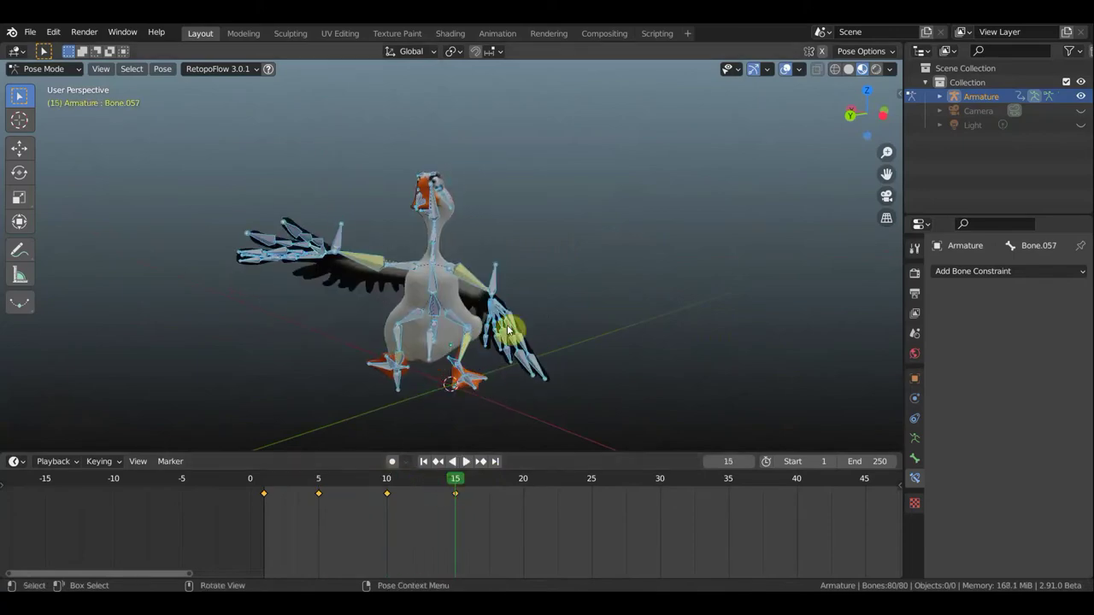
Adjust the rotation of a body bone, reselect all bones, and replay the animation.
middle_drag(596, 296, 547, 325)
key(g)
click(765, 348)
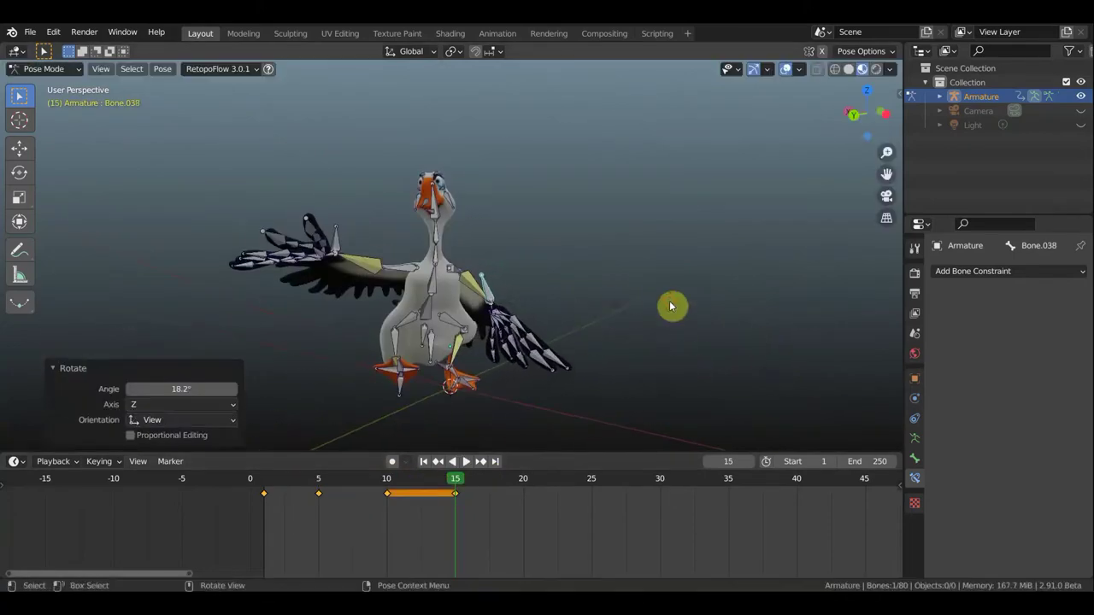
key(r)
right_click(508, 407)
key(g)
click(684, 359)
key(r)
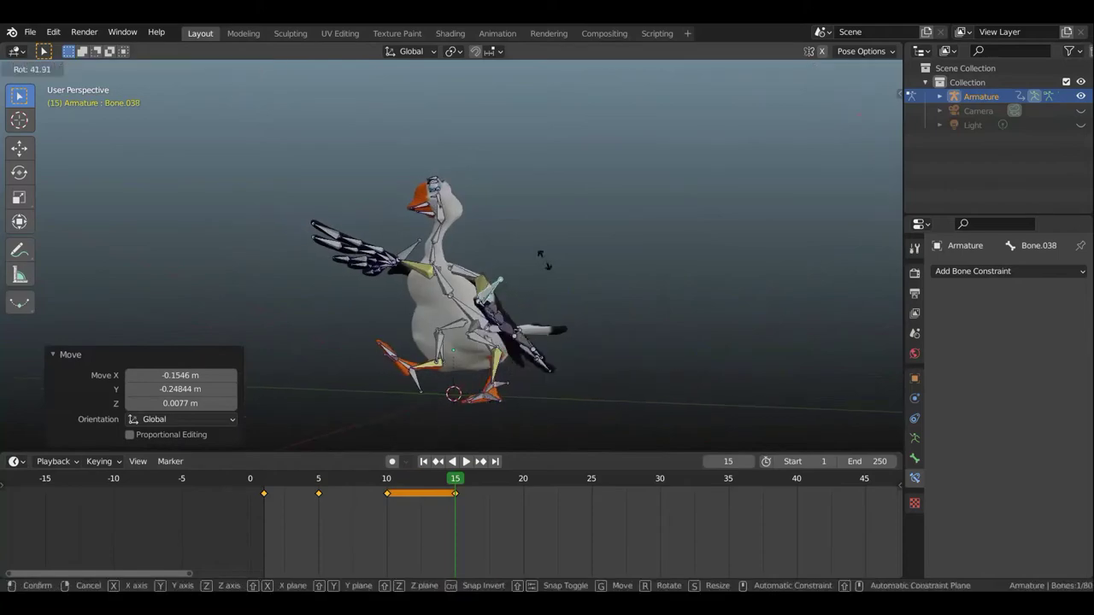
click(673, 310)
key(a)
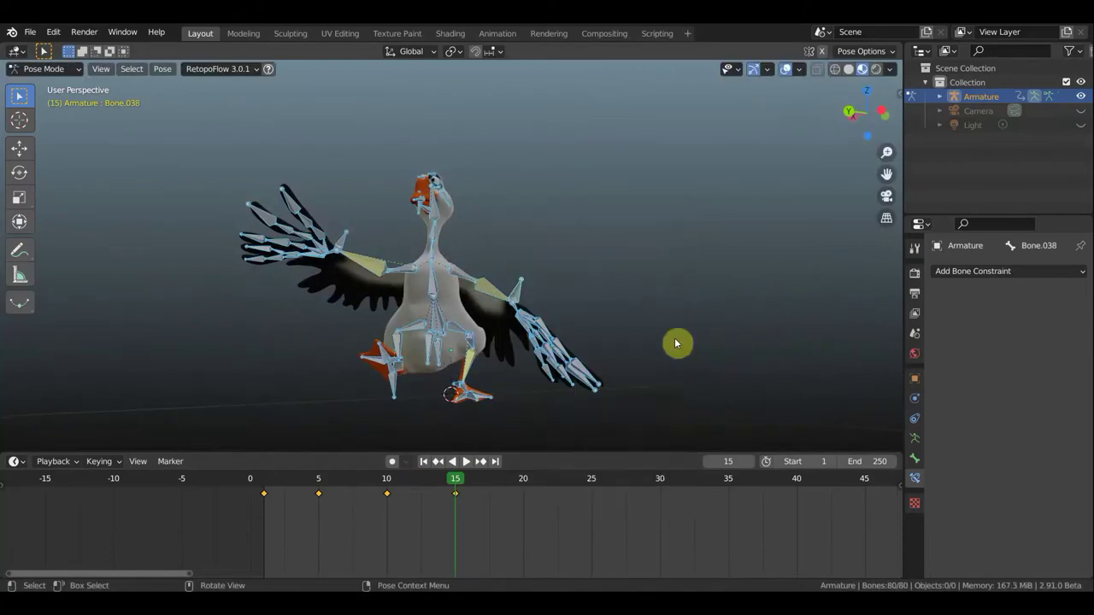
key(space)
Rotate the selected bones and pose a foot bone.
middle_drag(393, 325, 422, 323)
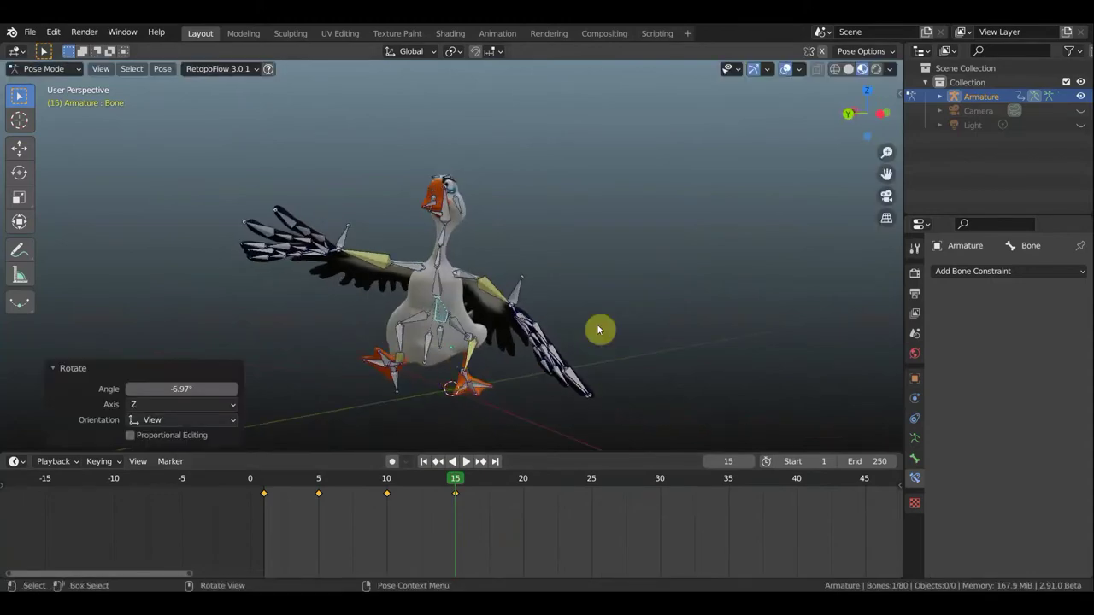
middle_drag(649, 323, 678, 314)
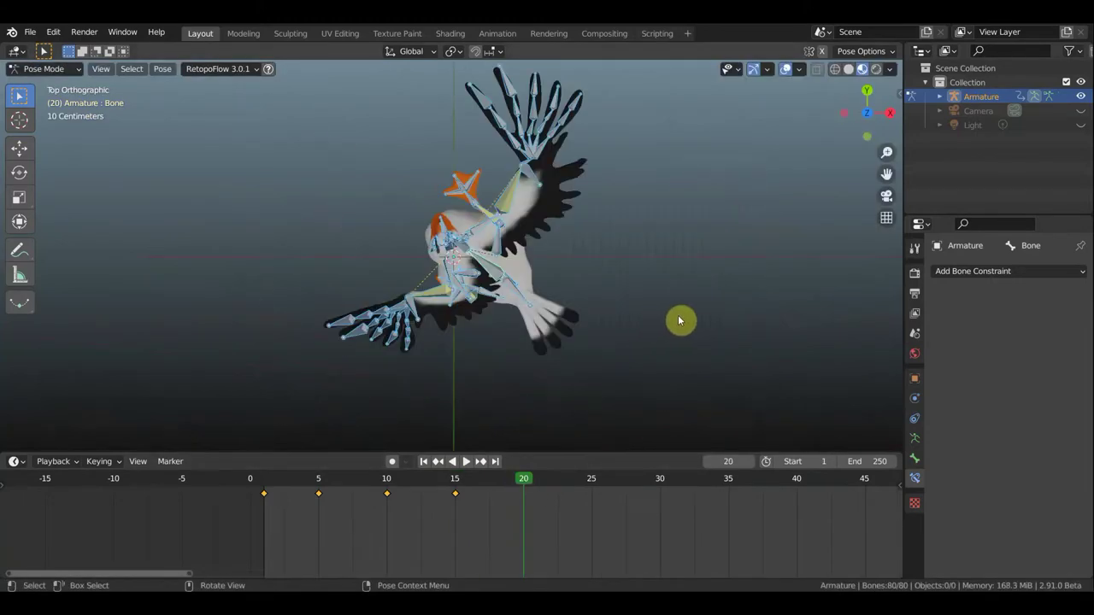
key(r)
click(518, 397)
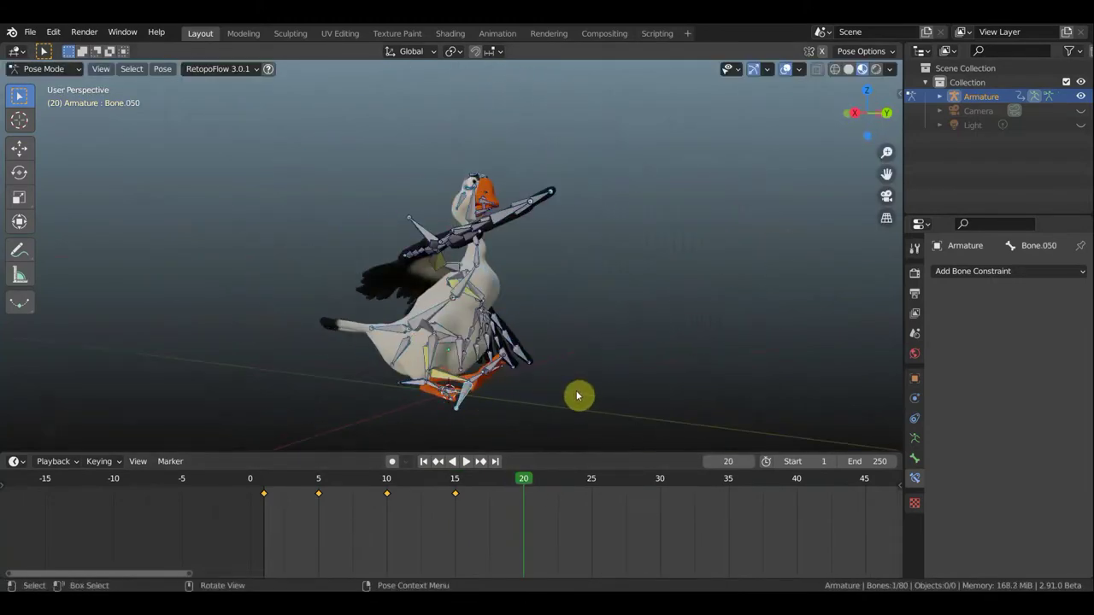
key(g)
click(577, 390)
key(r)
click(544, 430)
click(478, 423)
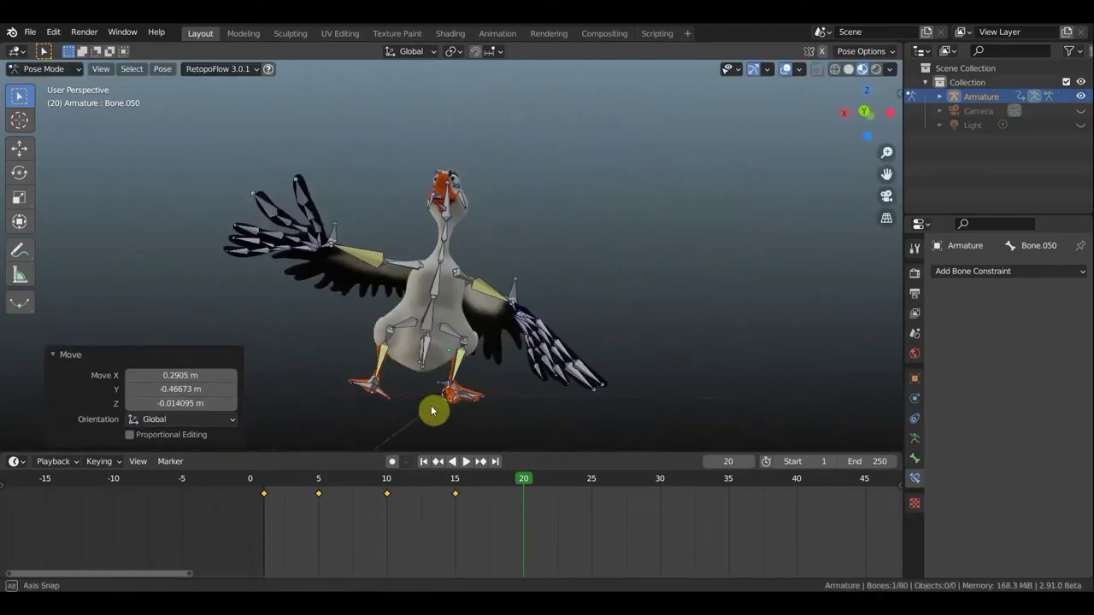
Move a wing bone and rotate a spine bone.
key(r)
click(542, 236)
key(g)
click(433, 315)
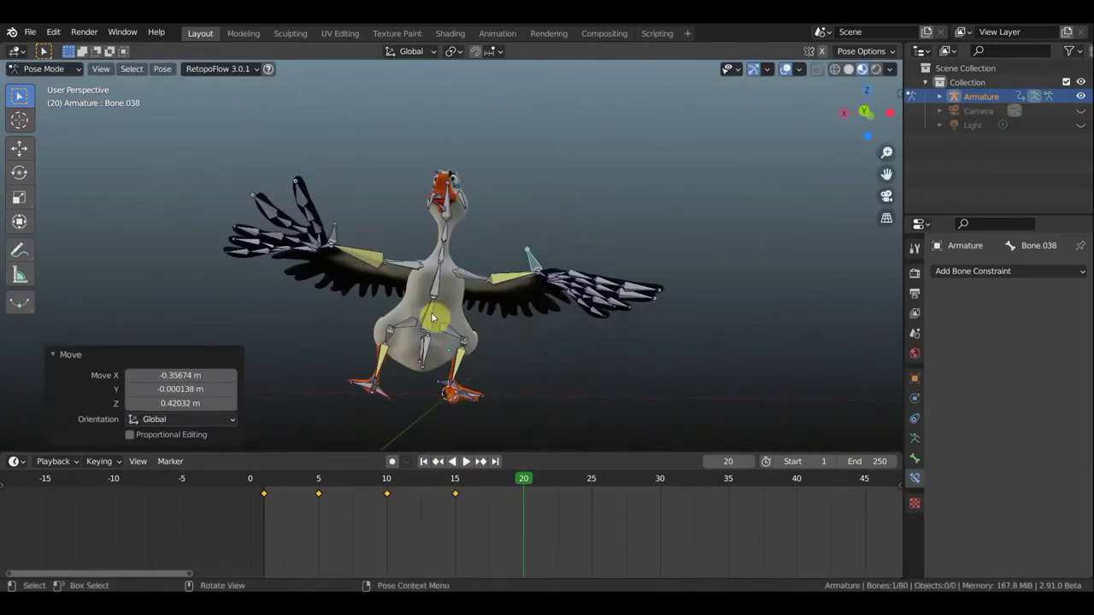
click(430, 316)
key(r)
click(496, 269)
Rotate the wing finger bones one by one to raise the wing.
middle_drag(496, 269, 439, 177)
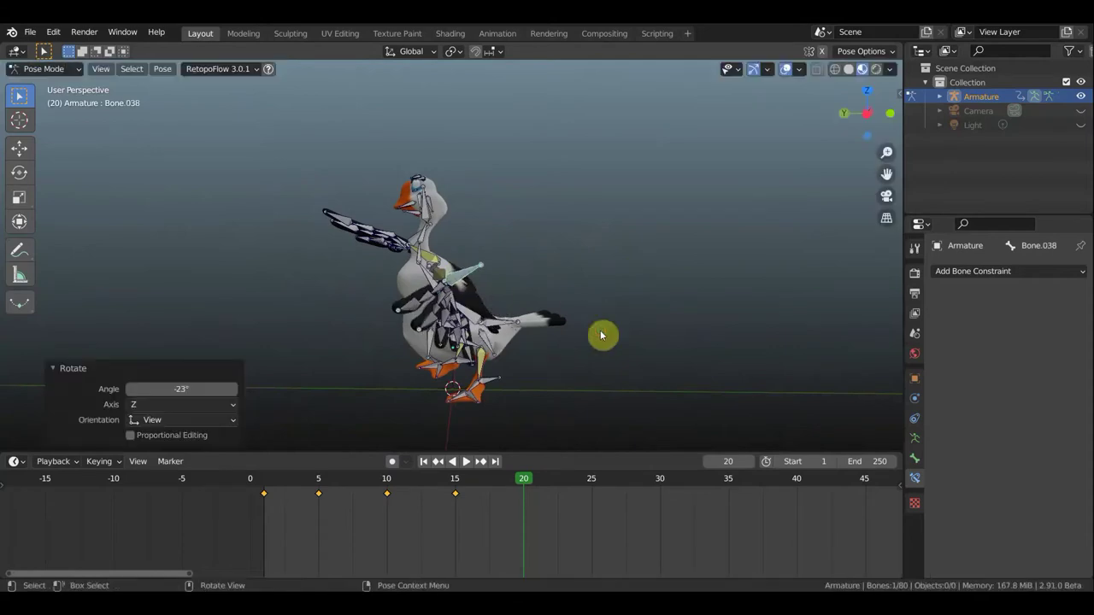
middle_drag(601, 330, 368, 283)
click(368, 284)
scroll(298, 300, up, 2)
click(304, 313)
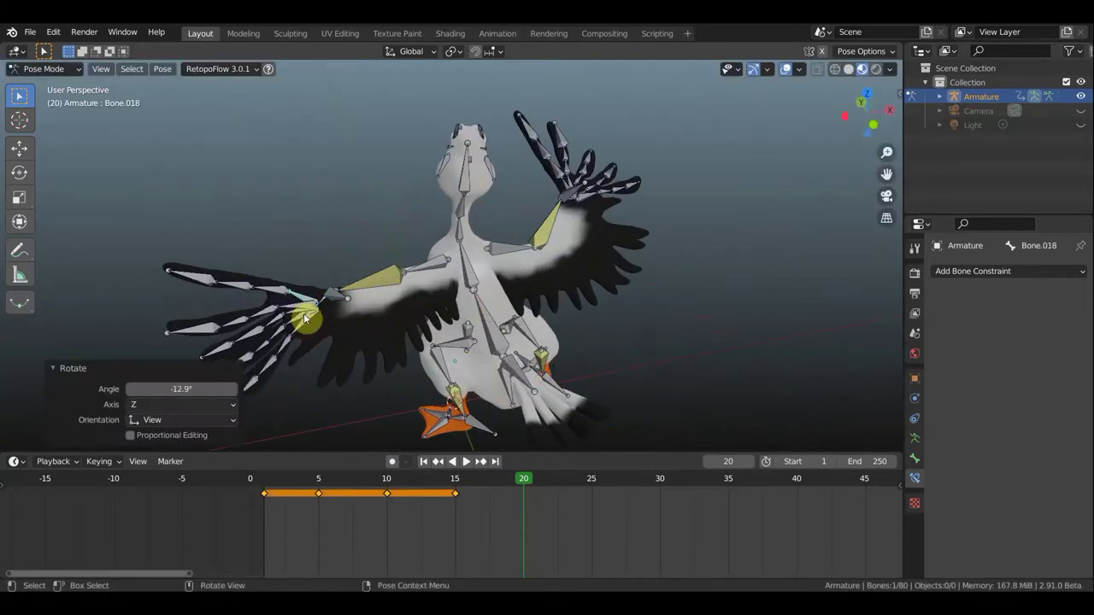
click(304, 313)
key(r)
click(308, 318)
click(308, 318)
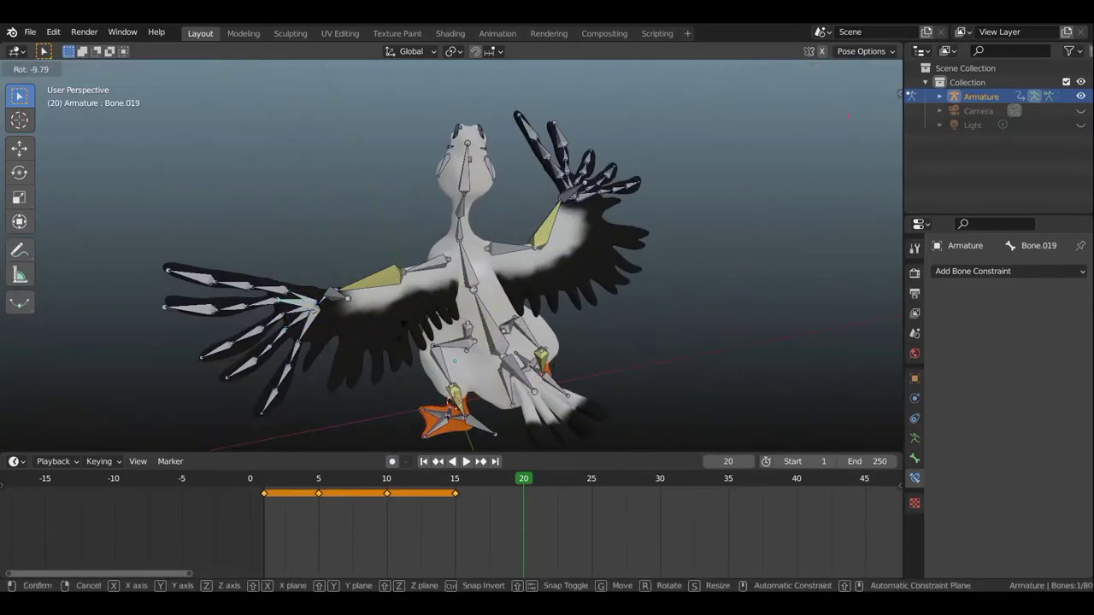
key(r)
click(450, 312)
key(KP_7)
Select all bones, key the pose at frame 20, and play the animation.
key(a)
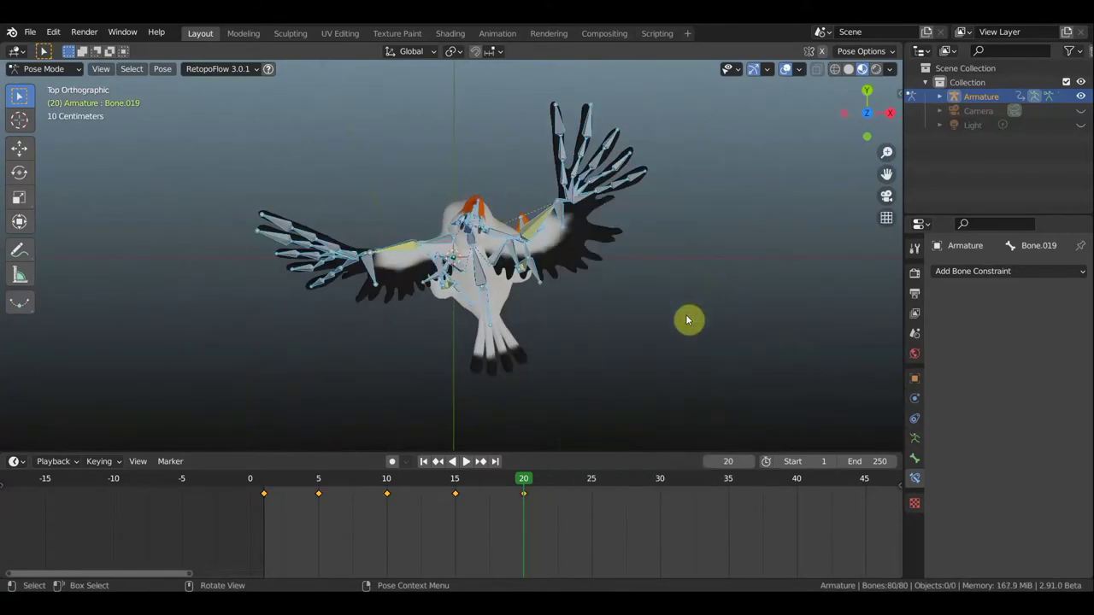
key(KP_3)
key(i)
click(265, 484)
key(space)
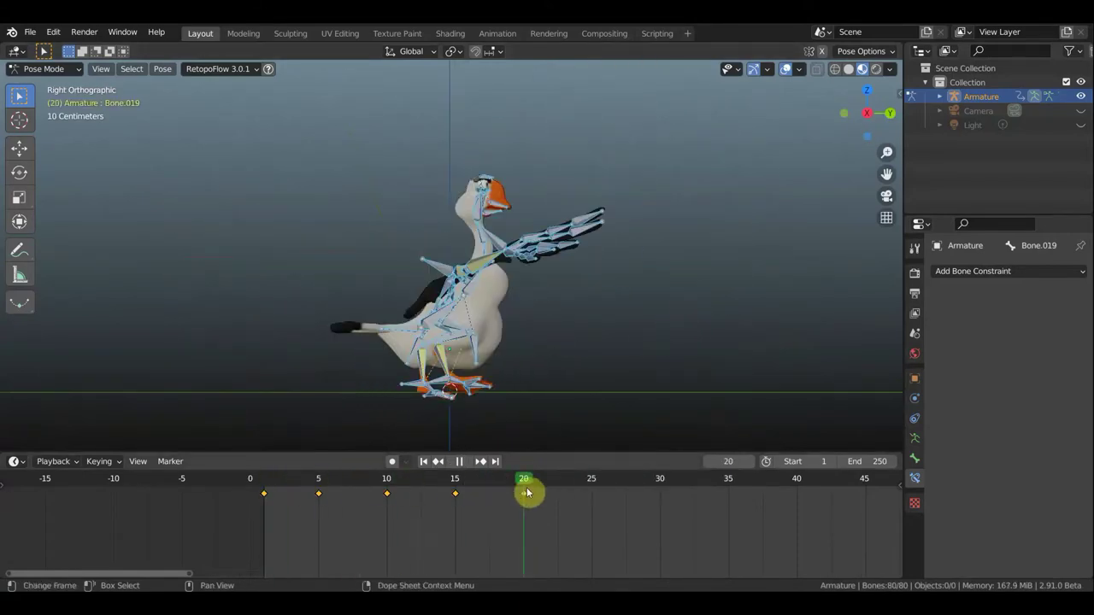
Rotate and move the first wing bones from the front and right-side views.
key(KP_1)
key(r)
click(648, 348)
mouse_move(647, 348)
middle_down()
mouse_move(591, 434)
mouse_move(434, 378)
middle_up()
click(592, 434)
click(566, 432)
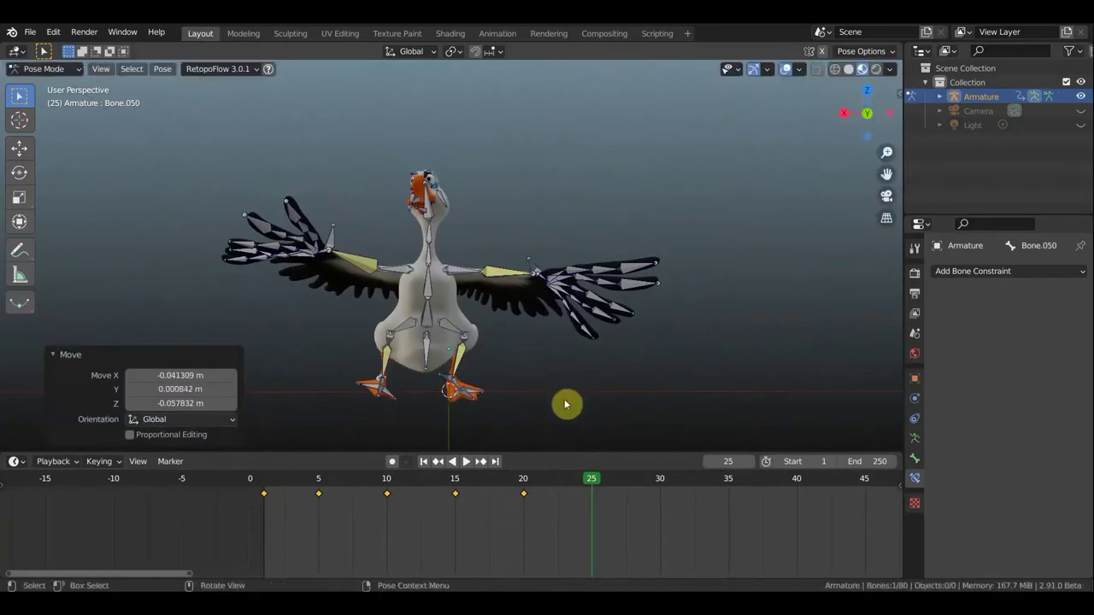
key(ctrl+z)
key(g)
click(523, 353)
key(KP_3)
key(g)
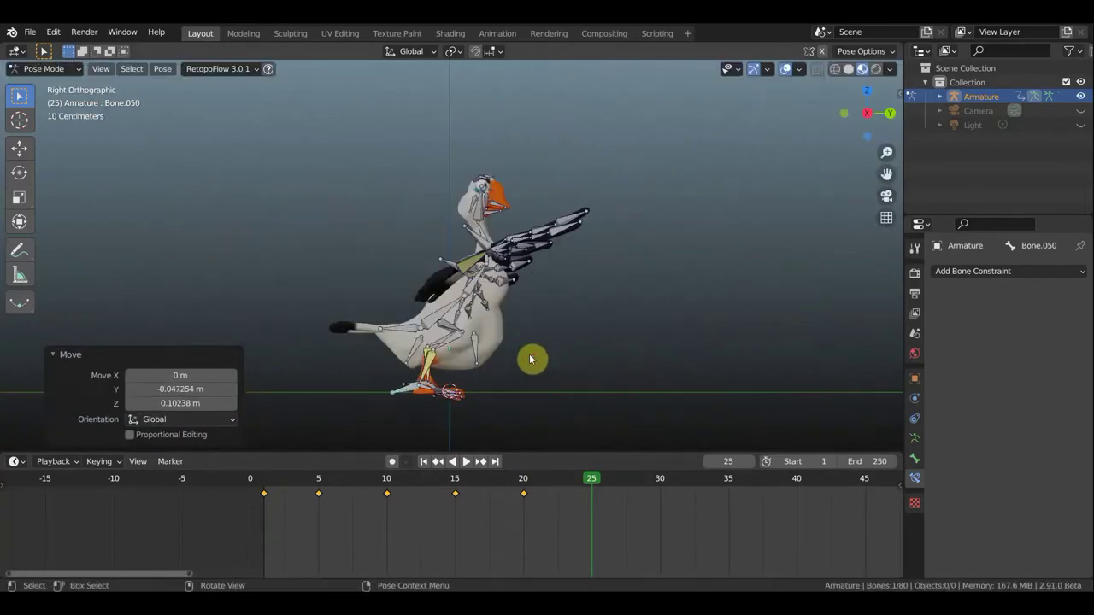
click(615, 377)
mouse_move(614, 377)
middle_down()
mouse_move(456, 349)
mouse_move(535, 347)
middle_up()
From the top view, rotate wing bones on both of the goose's wings.
key(KP_7)
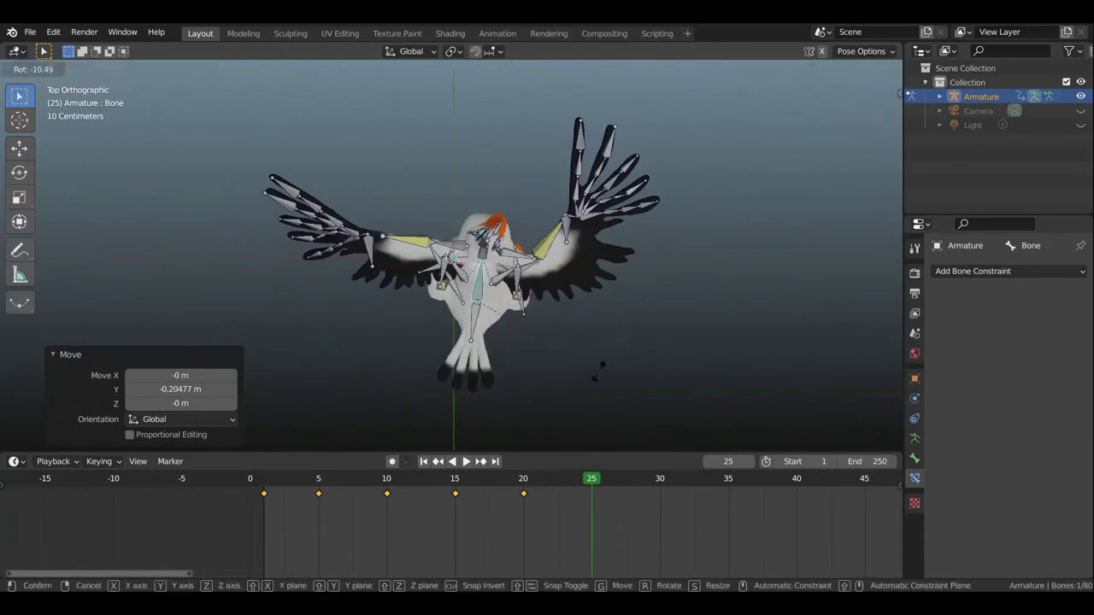
key(r)
click(480, 254)
mouse_move(481, 254)
middle_down()
mouse_move(420, 218)
mouse_move(690, 288)
middle_up()
mouse_move(586, 251)
middle_down()
mouse_move(374, 274)
mouse_move(446, 267)
mouse_move(376, 305)
middle_up()
click(374, 273)
middle_drag(564, 237, 660, 320)
drag(659, 320, 691, 359)
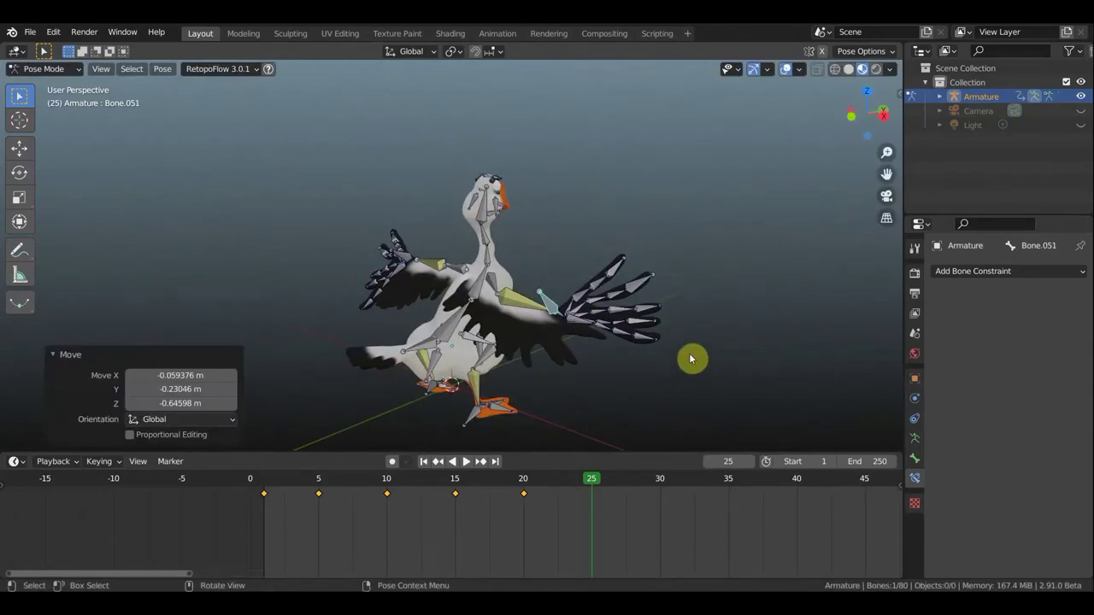
mouse_move(692, 359)
middle_down()
mouse_move(584, 398)
mouse_move(538, 329)
middle_up()
key(r)
click(584, 397)
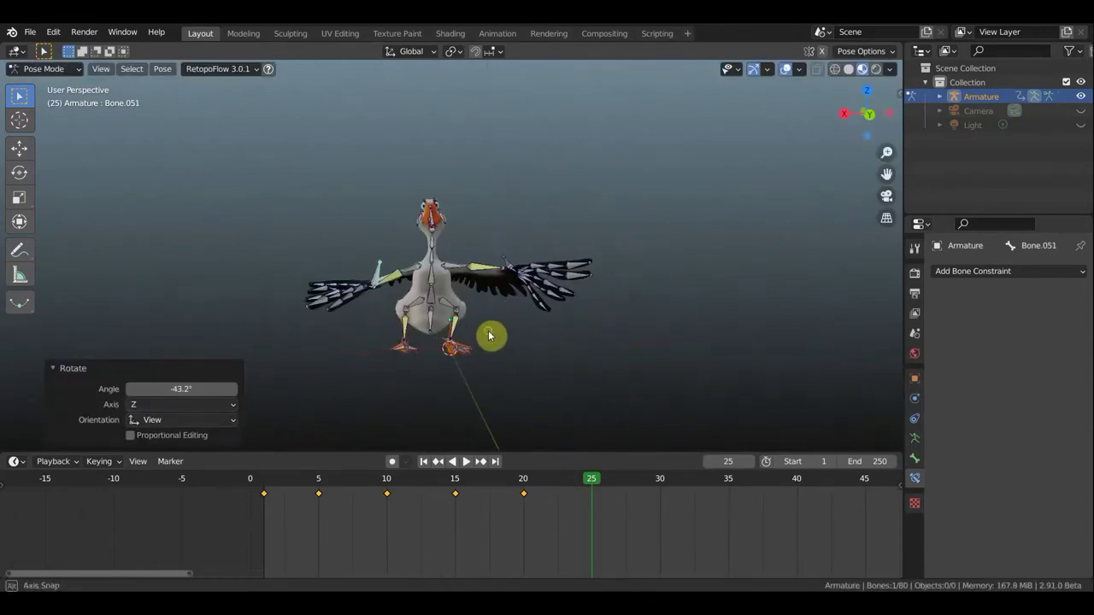
Reposition another wing bone and rotate it into place.
click(591, 255)
middle_drag(591, 255, 684, 246)
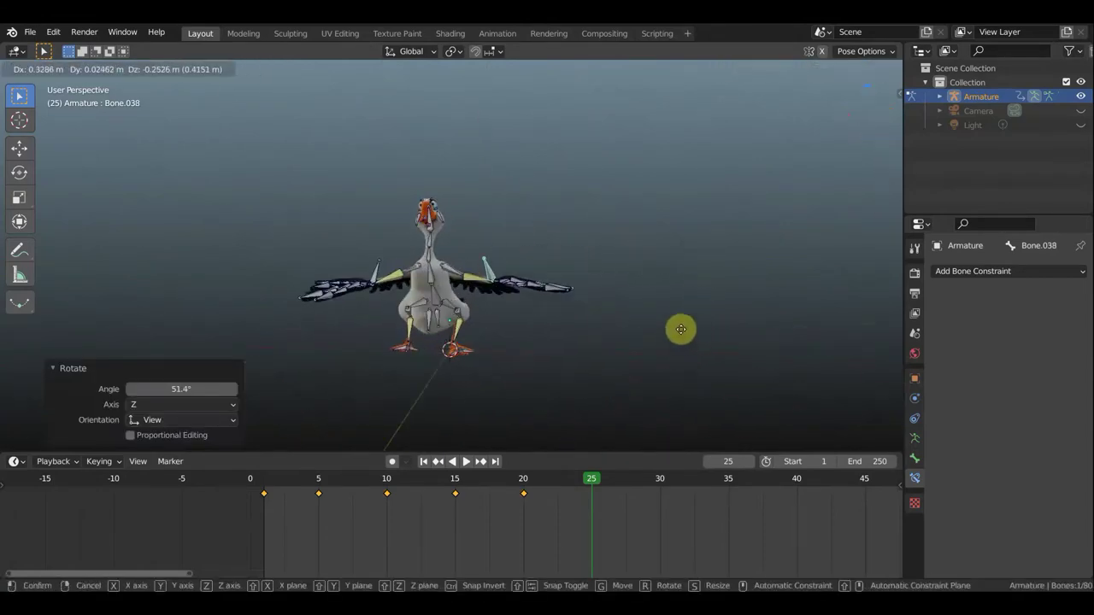
key(g)
click(642, 391)
key(r)
click(637, 379)
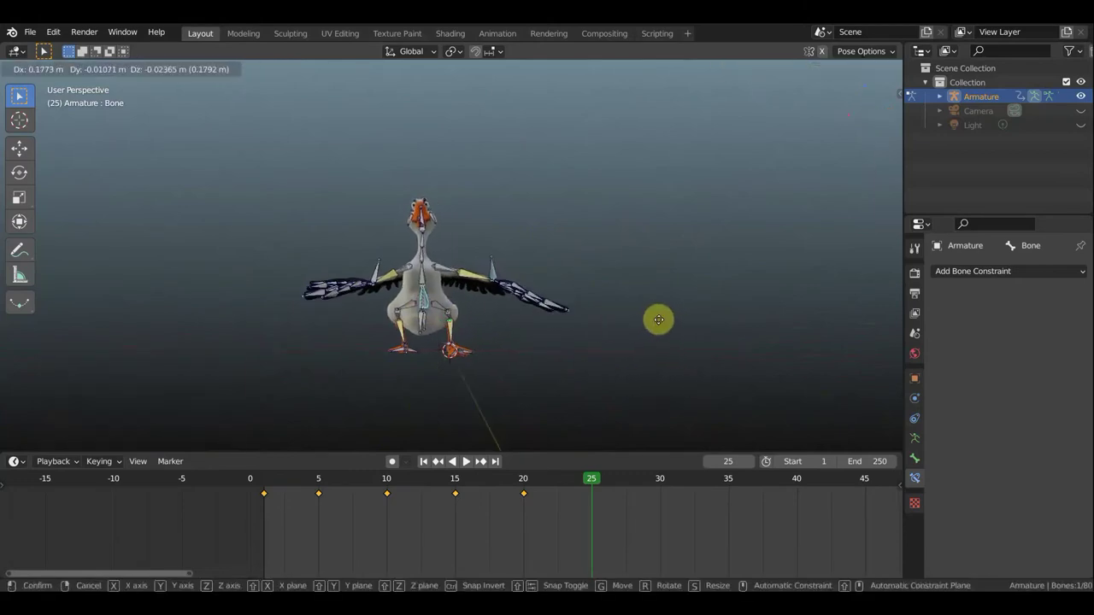
click(659, 320)
Rotate a bone on the far wing so the wings spread level.
key(KP_3)
scroll(396, 419, up, 3)
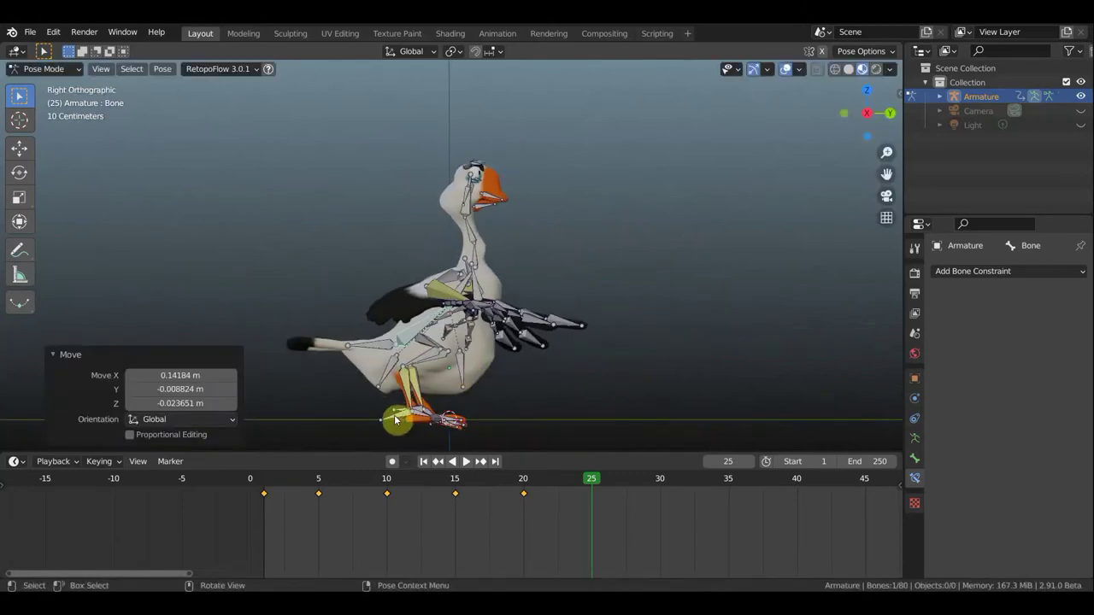
click(532, 414)
mouse_move(532, 415)
middle_down()
mouse_move(337, 418)
mouse_move(488, 418)
middle_up()
click(489, 402)
key(r)
click(599, 407)
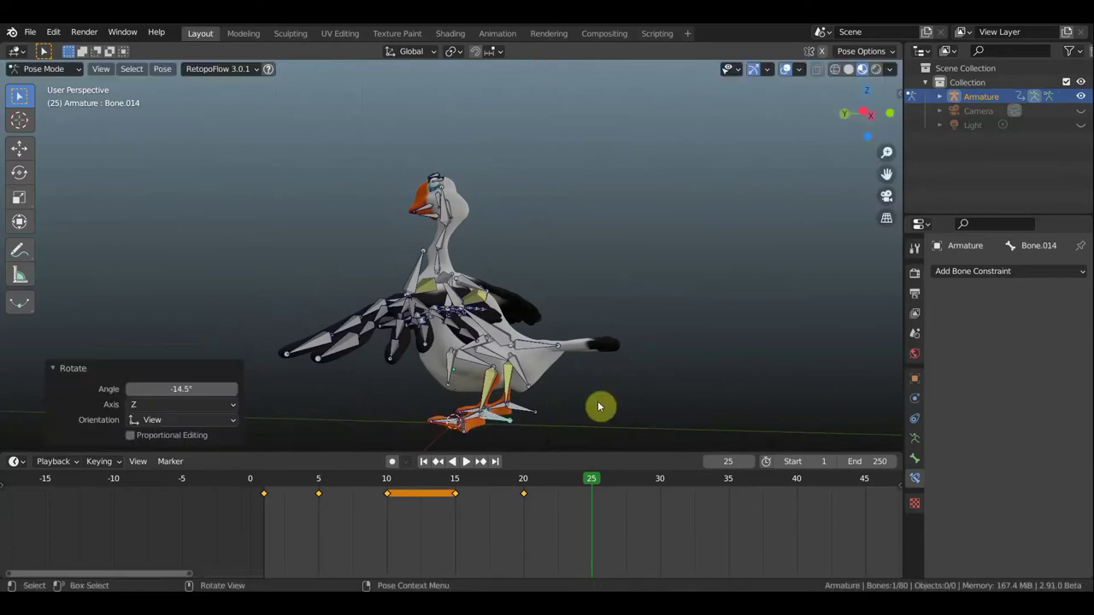
key(KP_3)
key(KP_1)
Shift the goose's body with the root bone and keyframe the whole pose at frame 25.
click(495, 332)
key(g)
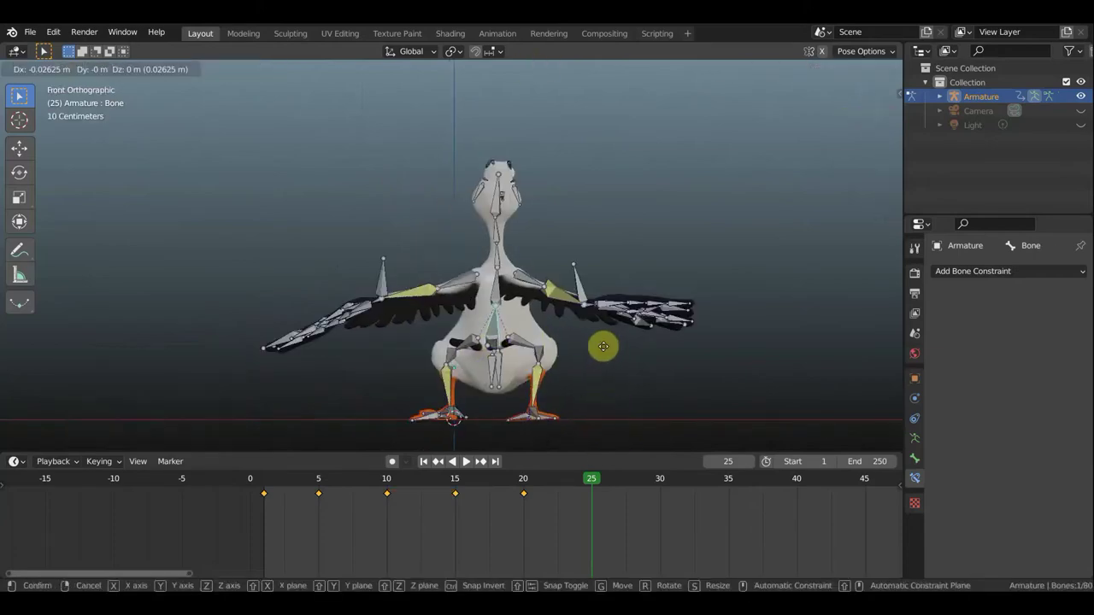
click(593, 347)
key(i)
click(624, 313)
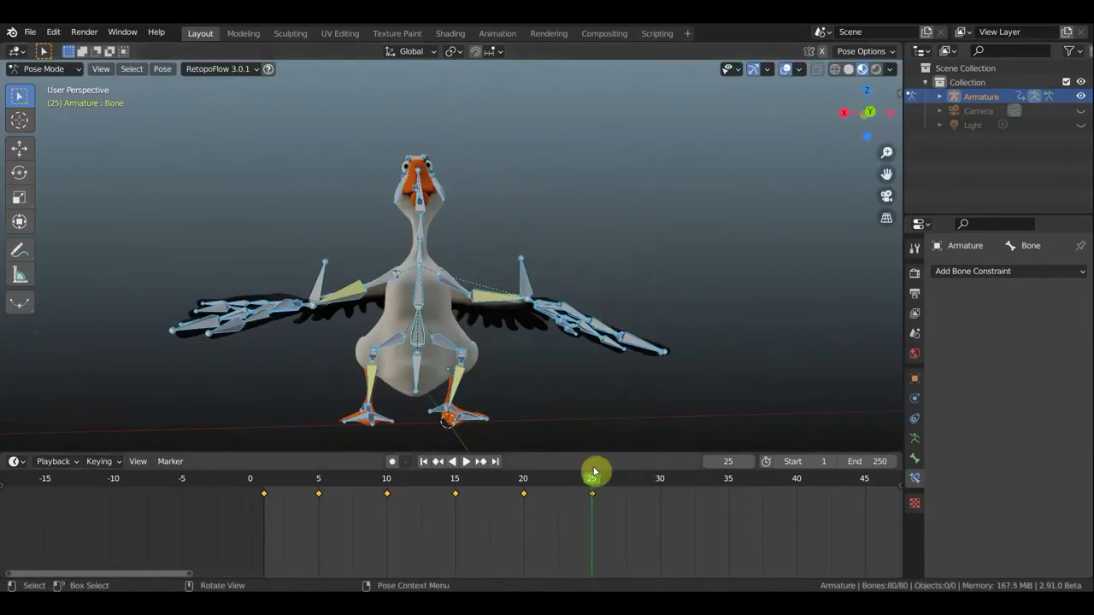
Play the animation, re-key the pose at frame 25, and play again.
key(ctrl+shift+space)
drag(517, 483, 525, 486)
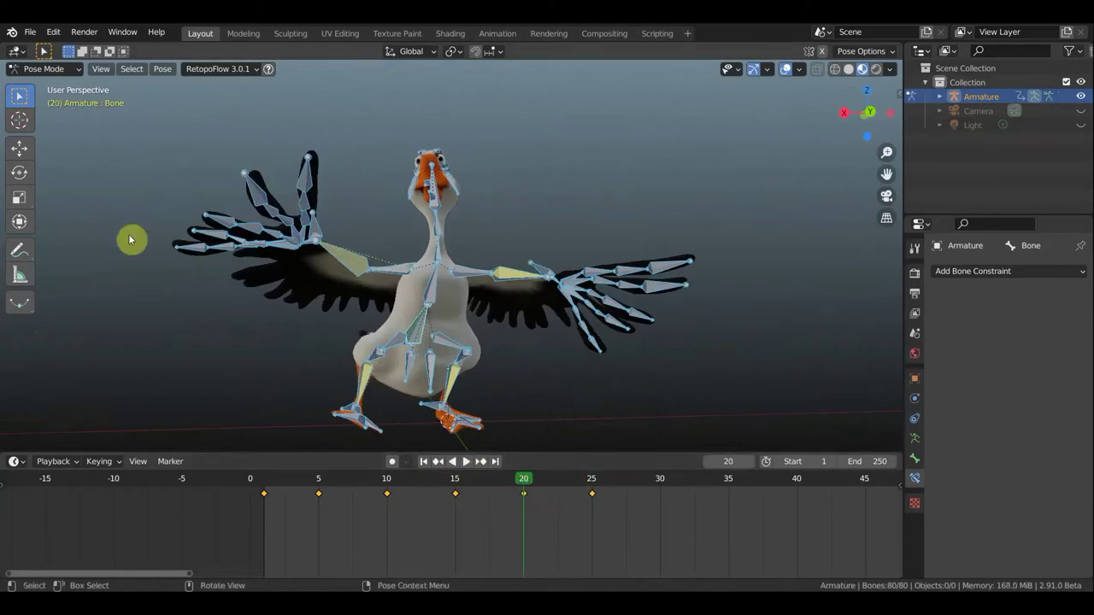
key(i)
click(556, 371)
click(592, 483)
key(space)
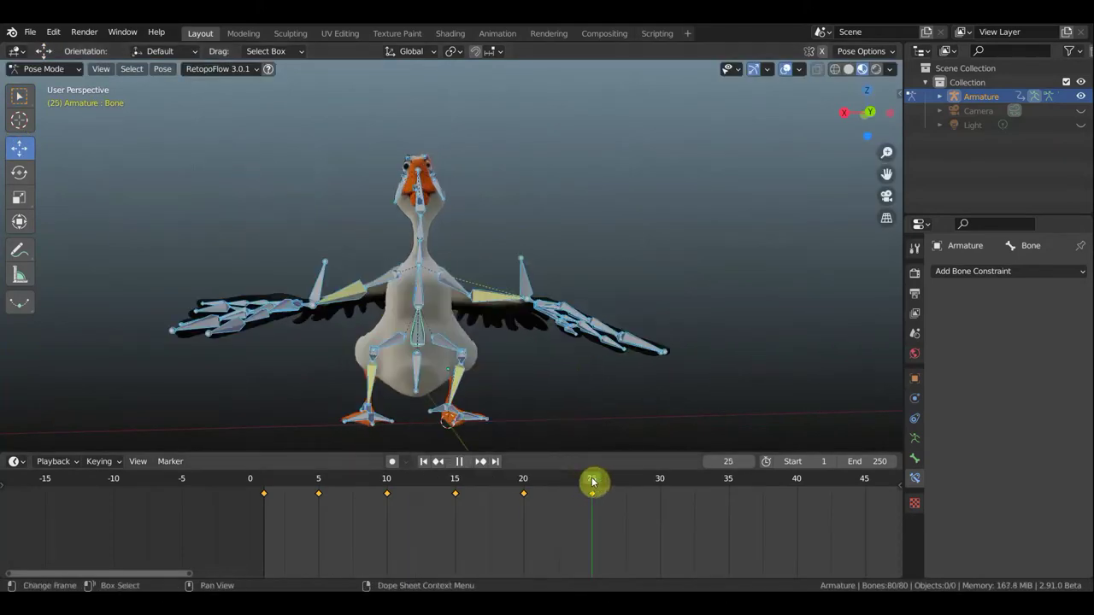
Scrub back near the start and replay the flap, stopping at frame 30.
drag(354, 355, 518, 358)
key(i)
click(518, 358)
click(288, 482)
key(space)
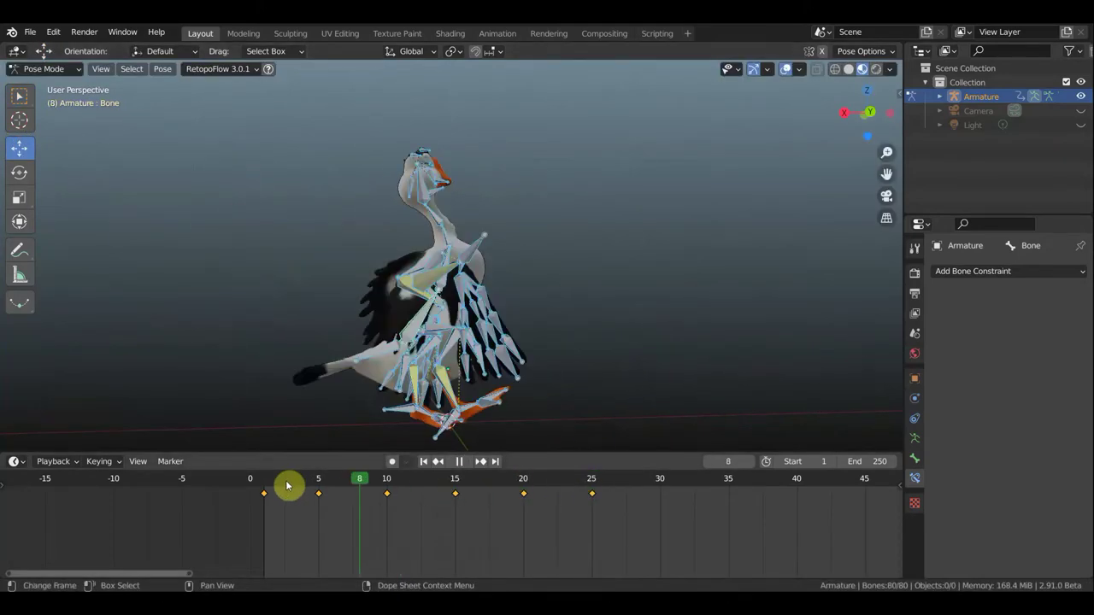
key(space)
middle_drag(691, 366, 477, 382)
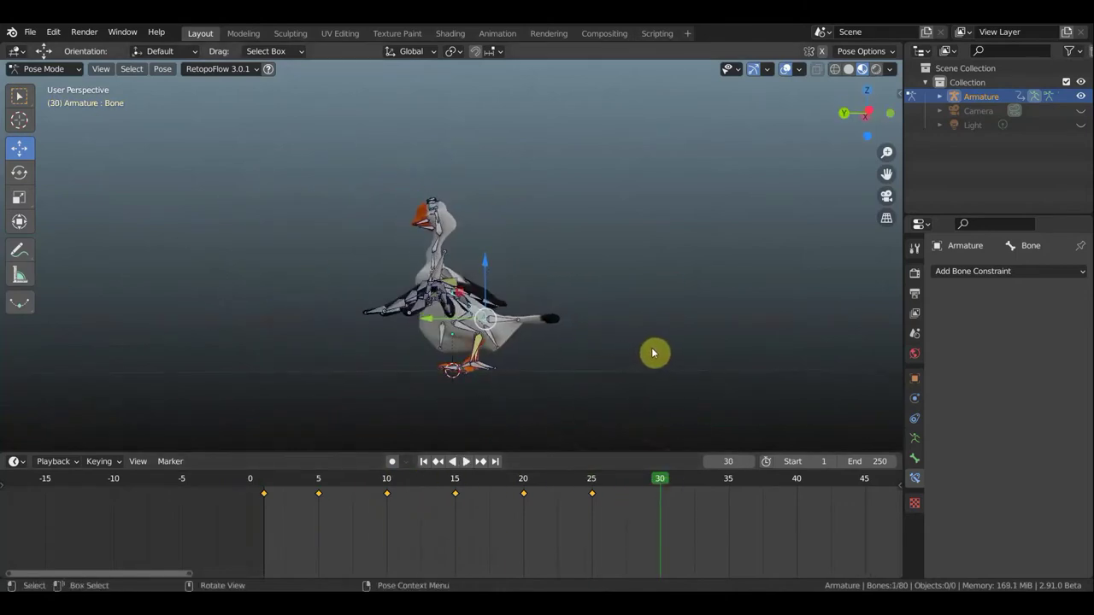
Rotate a front wing bone, cancelling an accidental move.
alt+middle_drag(654, 353, 684, 342)
key(r)
click(716, 332)
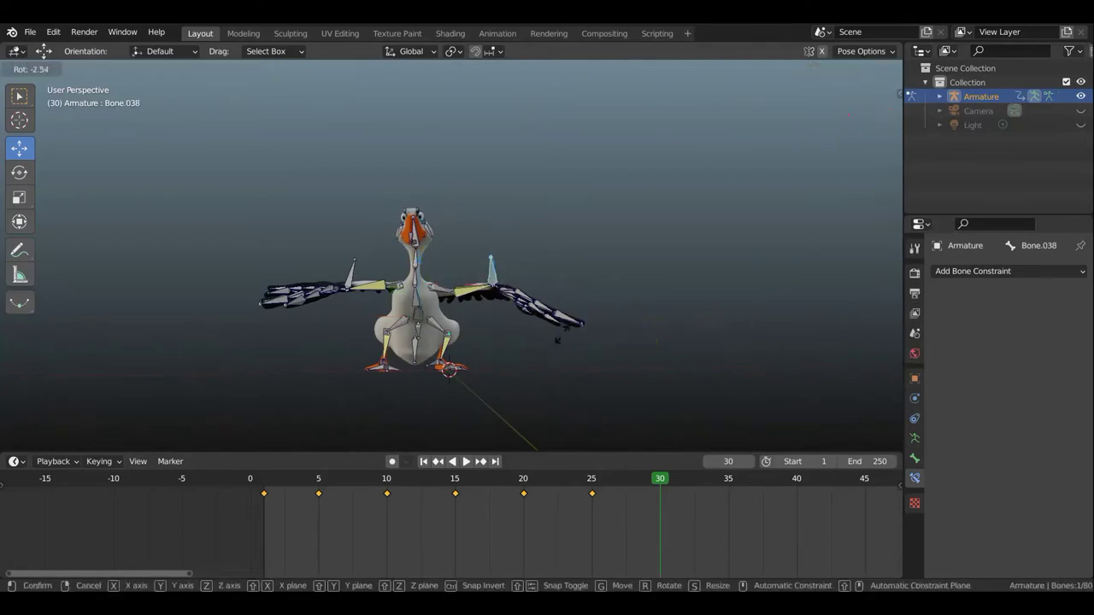
click(540, 357)
key(g)
click(540, 356)
mouse_move(540, 357)
middle_down()
mouse_move(537, 378)
mouse_move(682, 376)
middle_up()
key(Escape)
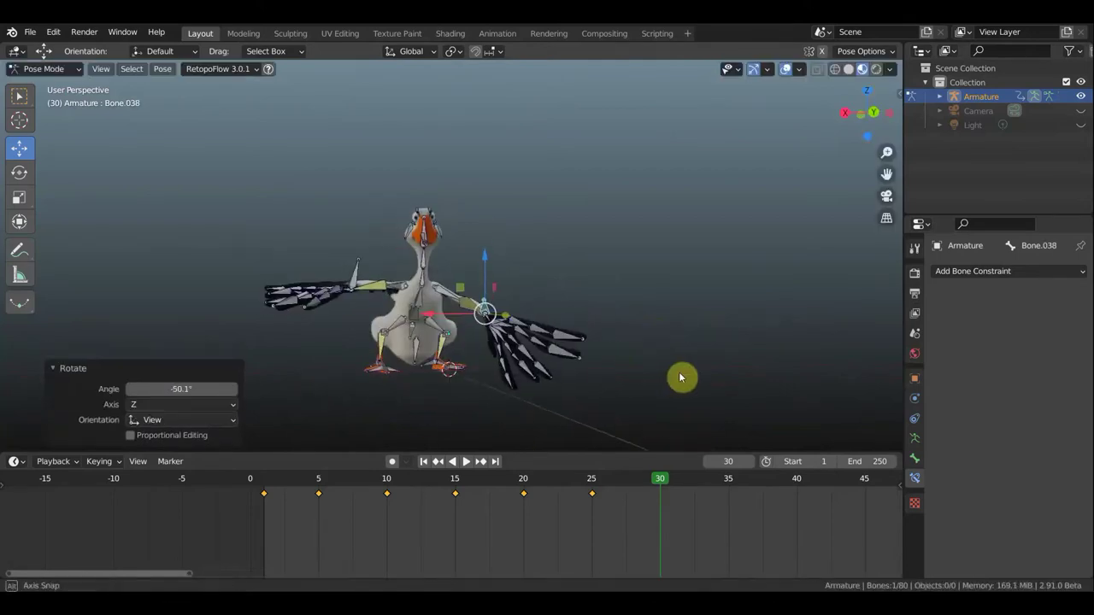
Rotate and move bones on the left wing into the new flap pose.
key(r)
click(353, 271)
click(353, 271)
alt+middle_drag(353, 271, 483, 289)
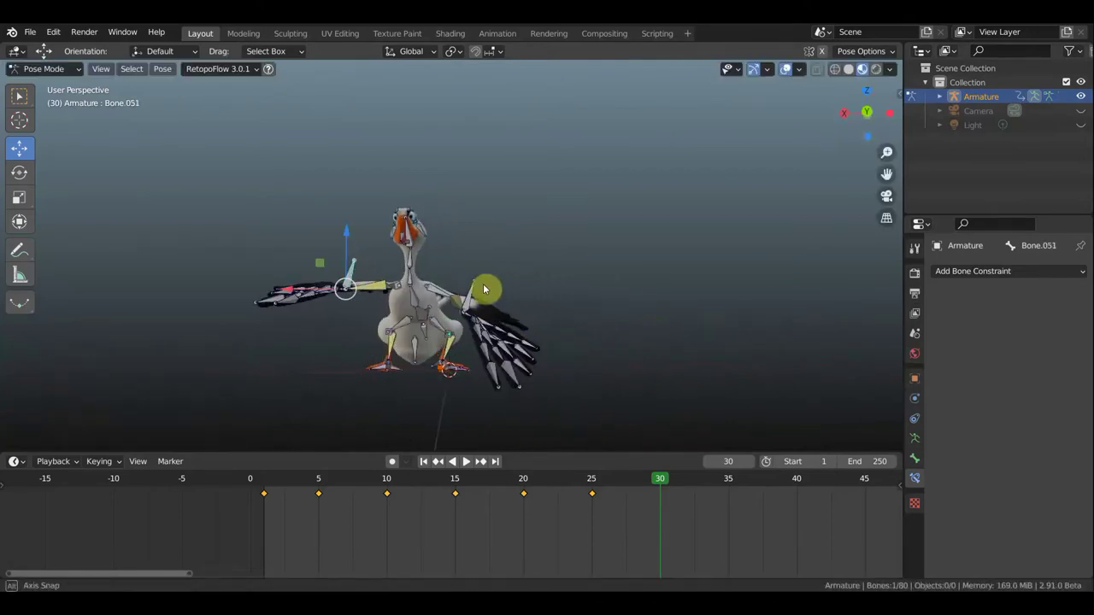
click(519, 332)
alt+middle_drag(519, 332, 570, 325)
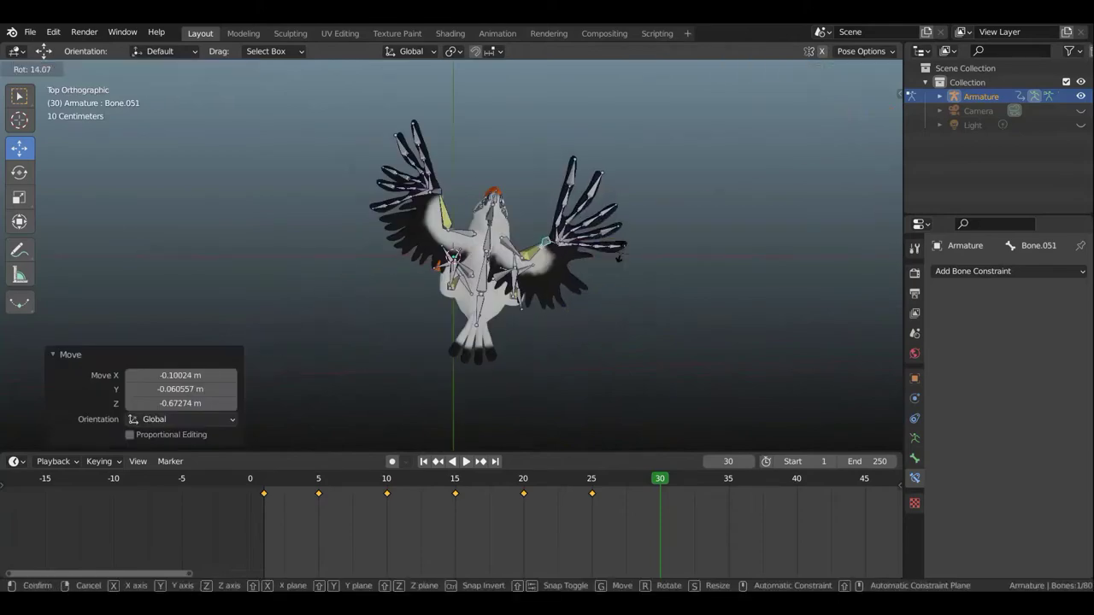
key(r)
click(588, 191)
mouse_move(588, 190)
middle_down()
mouse_move(505, 171)
mouse_move(521, 242)
middle_up()
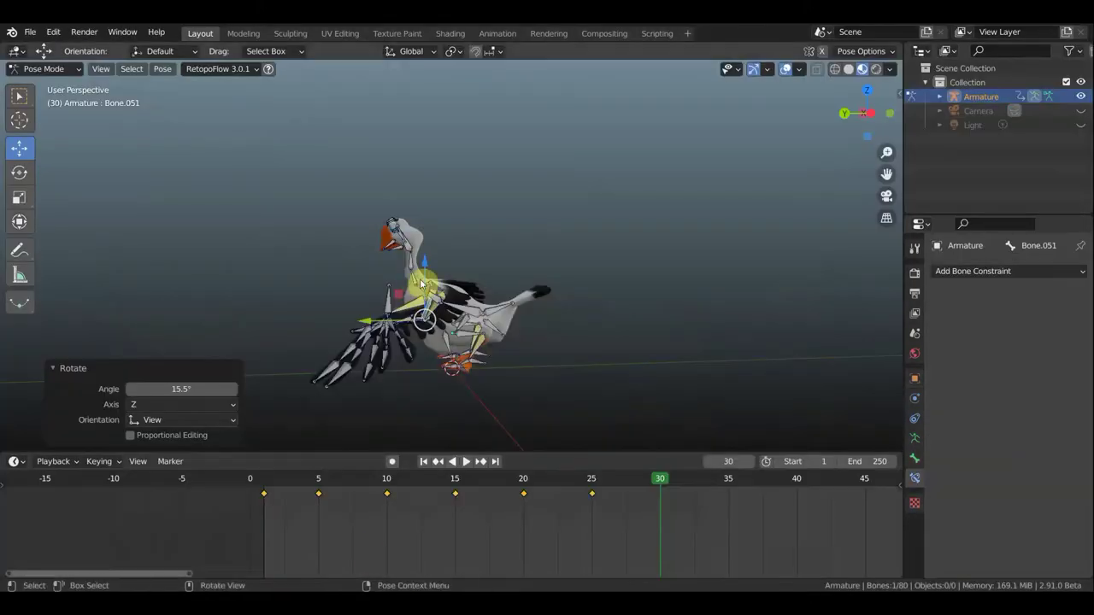
Finish the wing rotations, shift the root bone, and keyframe the pose at frame 30.
click(527, 341)
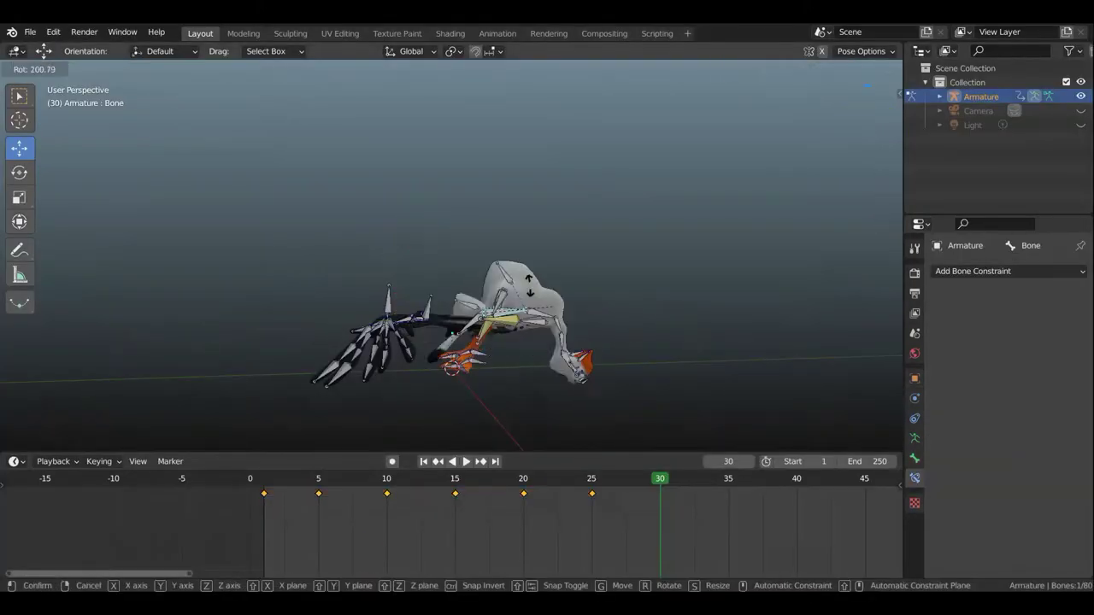
click(394, 263)
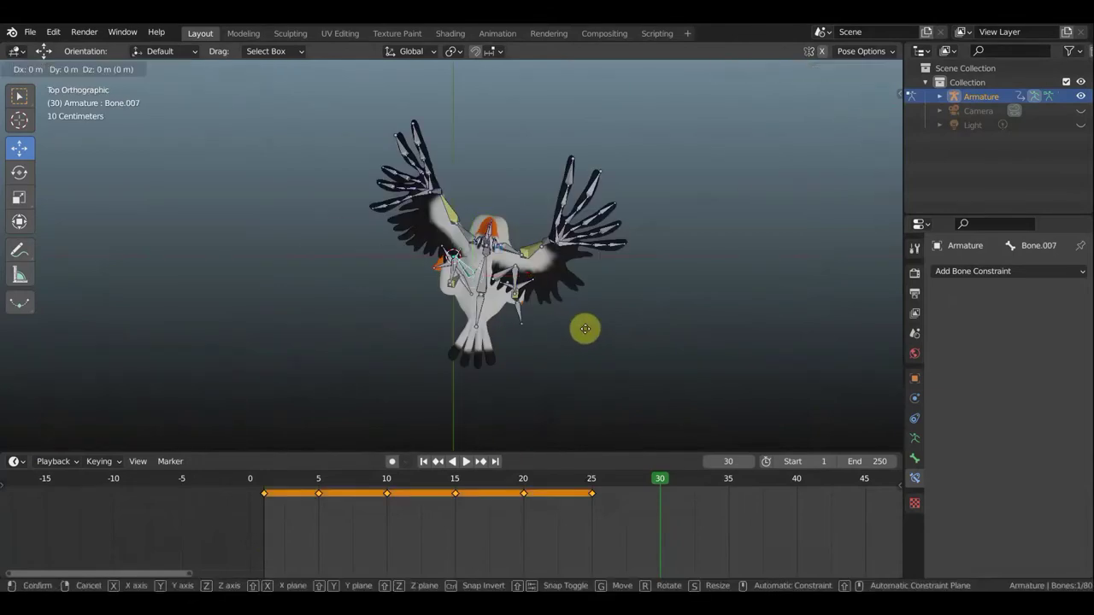
click(585, 329)
click(488, 291)
key(g)
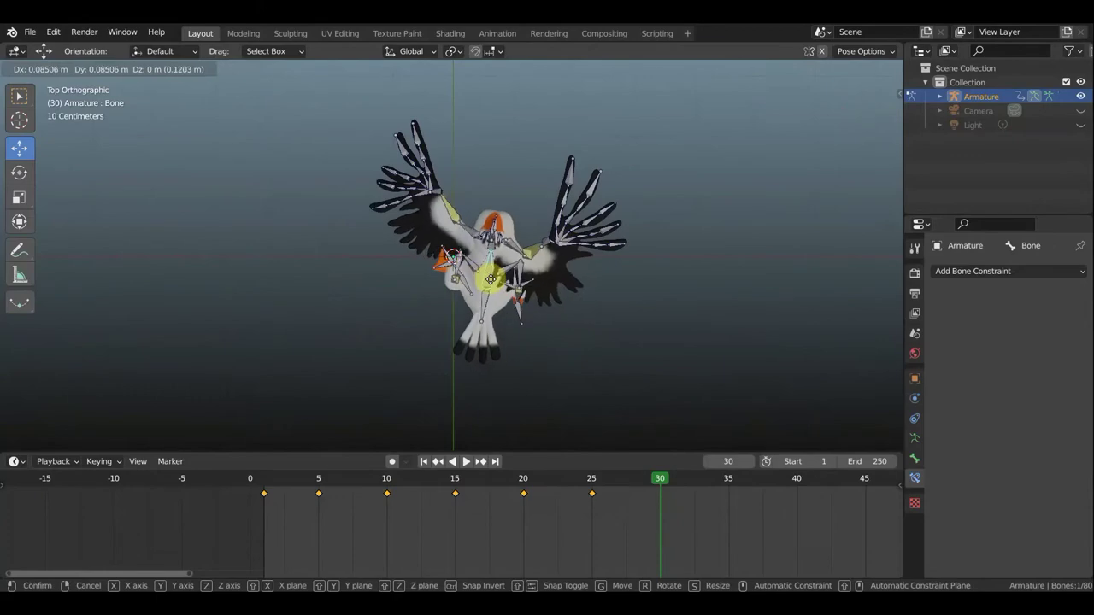
click(491, 278)
mouse_move(490, 279)
middle_down()
mouse_move(579, 283)
mouse_move(647, 222)
middle_up()
key(i)
click(616, 220)
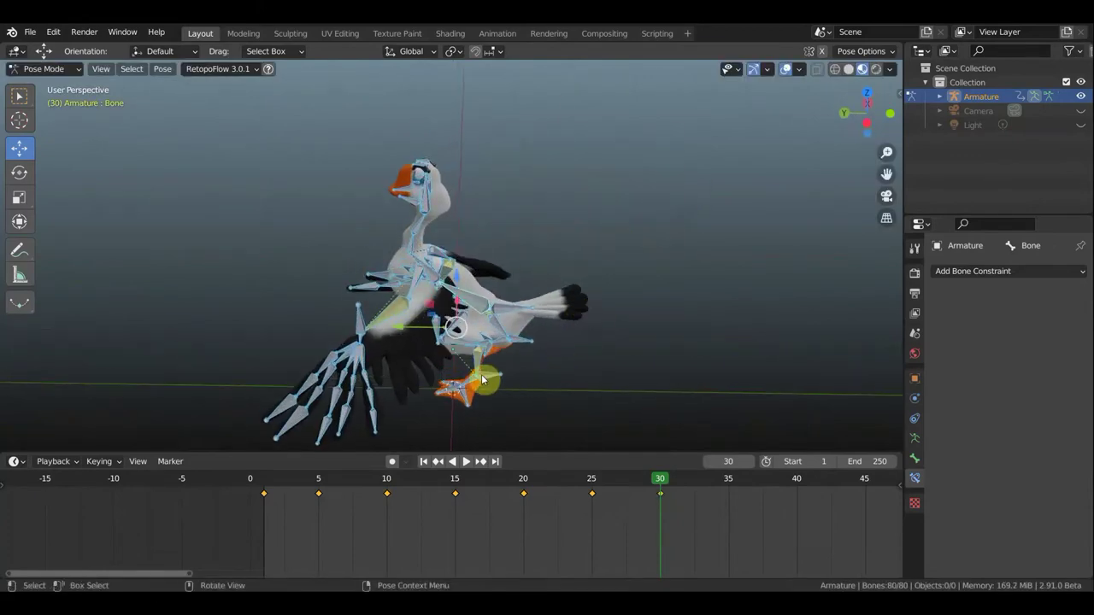
Rotate another bone twice and reposition the goose's body with the root bone.
click(481, 374)
key(r)
click(513, 368)
middle_drag(513, 368, 521, 325)
key(r)
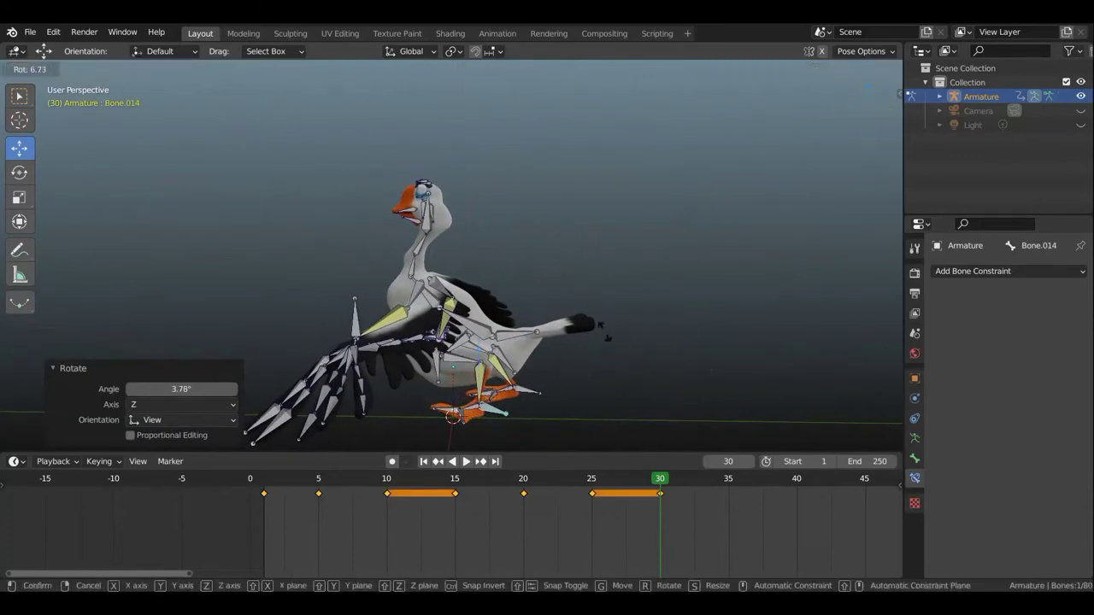
click(648, 329)
middle_drag(648, 329, 440, 346)
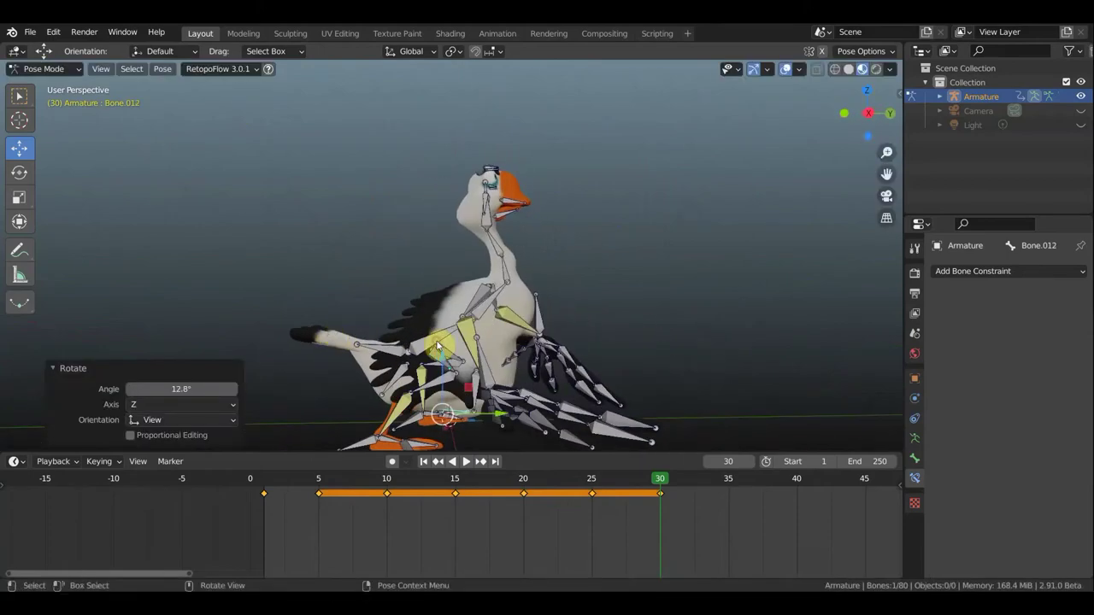
click(441, 346)
key(g)
click(709, 342)
Select all bones, keyframe the full pose at frame 30, and play from the start.
key(a)
key(i)
click(709, 339)
key(shift+Left)
key(space)
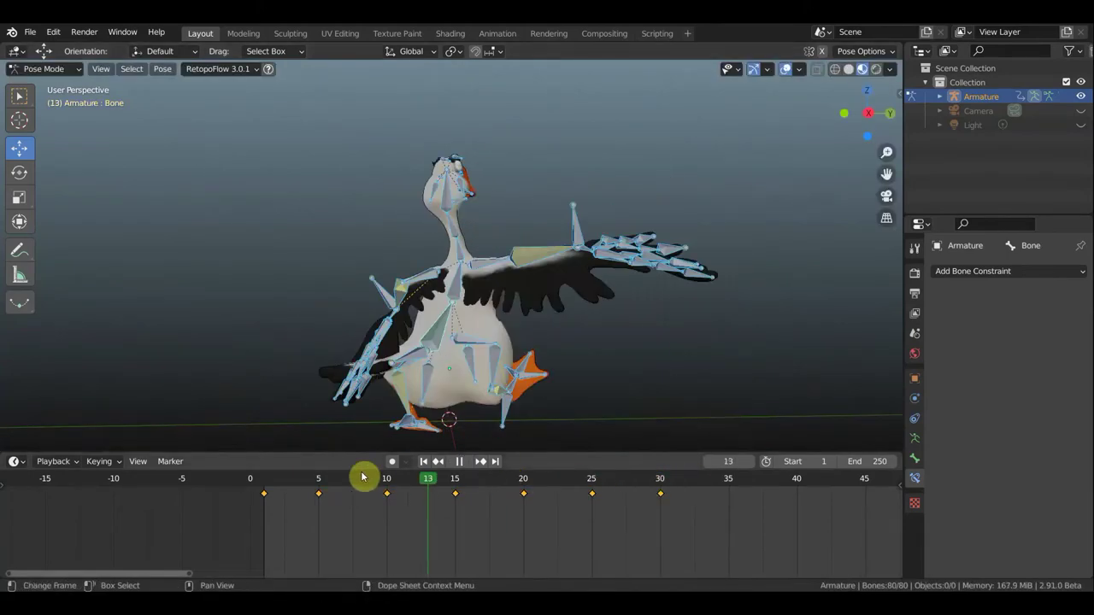
At frame 25, rotate a bone and nudge the goose's body, then resume playback.
mouse_move(632, 475)
mouse_down()
mouse_move(482, 469)
mouse_move(650, 476)
mouse_move(572, 476)
mouse_up()
mouse_move(574, 440)
middle_down()
mouse_move(589, 408)
mouse_move(591, 418)
middle_up()
click(595, 481)
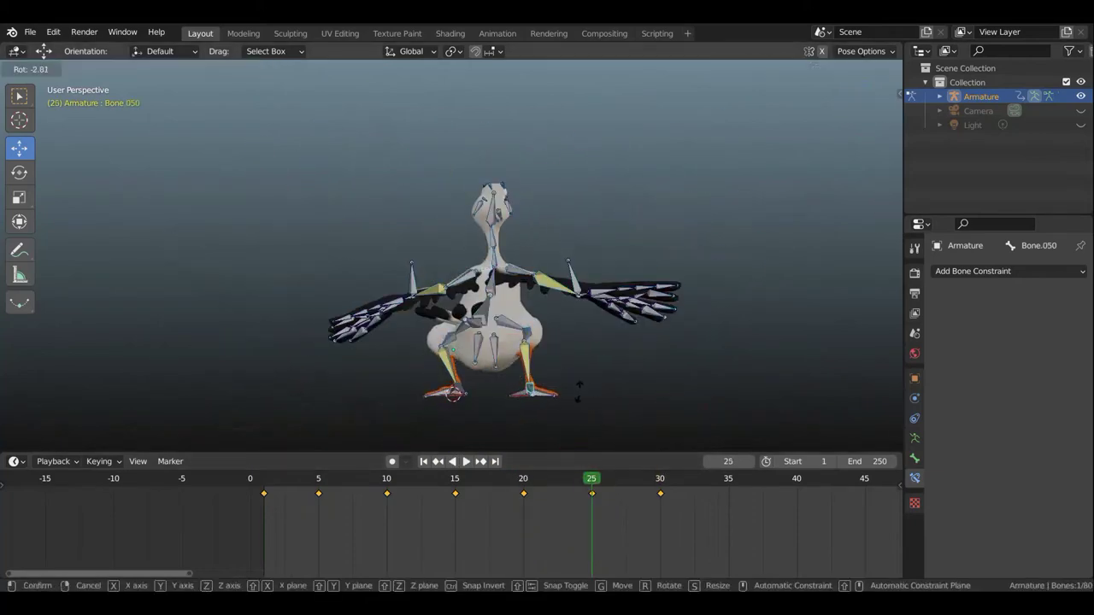
click(659, 393)
key(g)
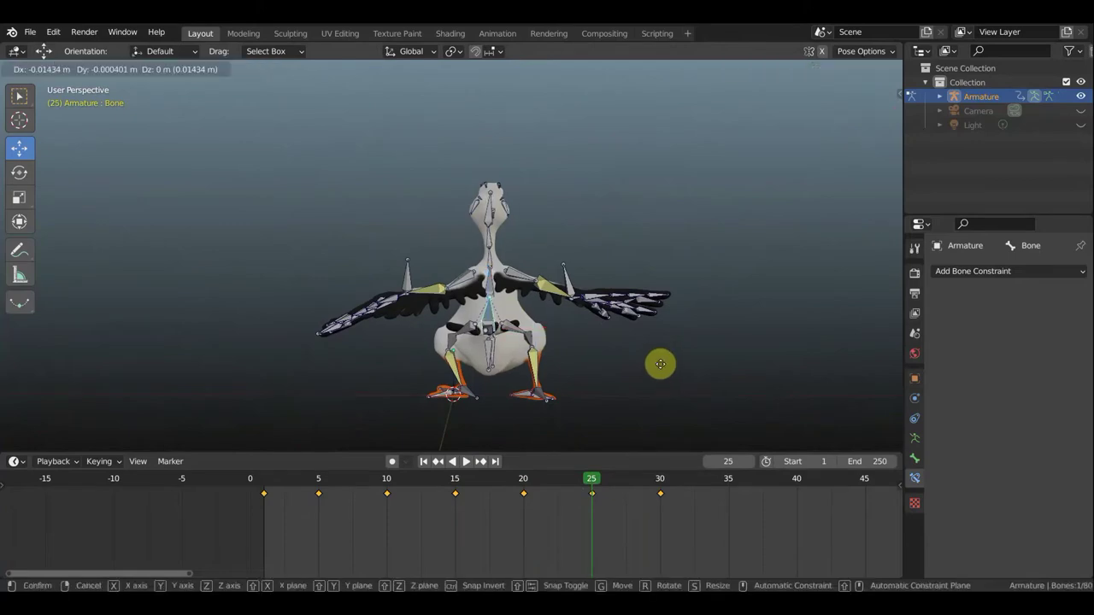
click(655, 364)
mouse_move(655, 365)
middle_down()
mouse_move(513, 371)
mouse_move(628, 348)
middle_up()
click(652, 480)
key(space)
key(space)
Undo twice, swing the left wing down, and key location, rotation and scale at frame 35.
key(ctrl+z)
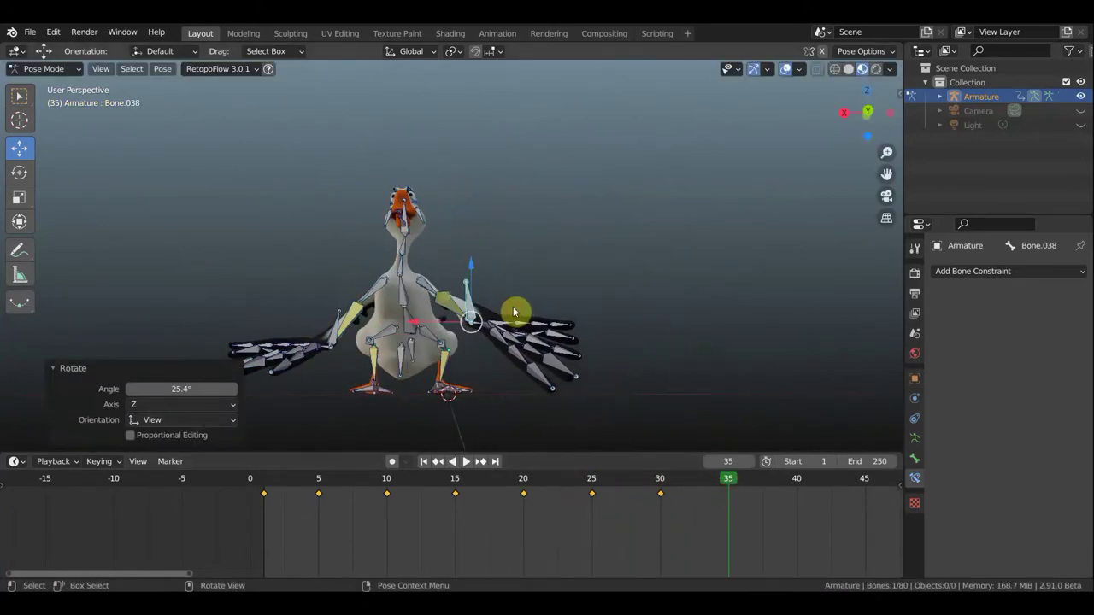
key(ctrl+z)
mouse_move(533, 337)
middle_down()
mouse_move(261, 333)
mouse_move(447, 361)
middle_up()
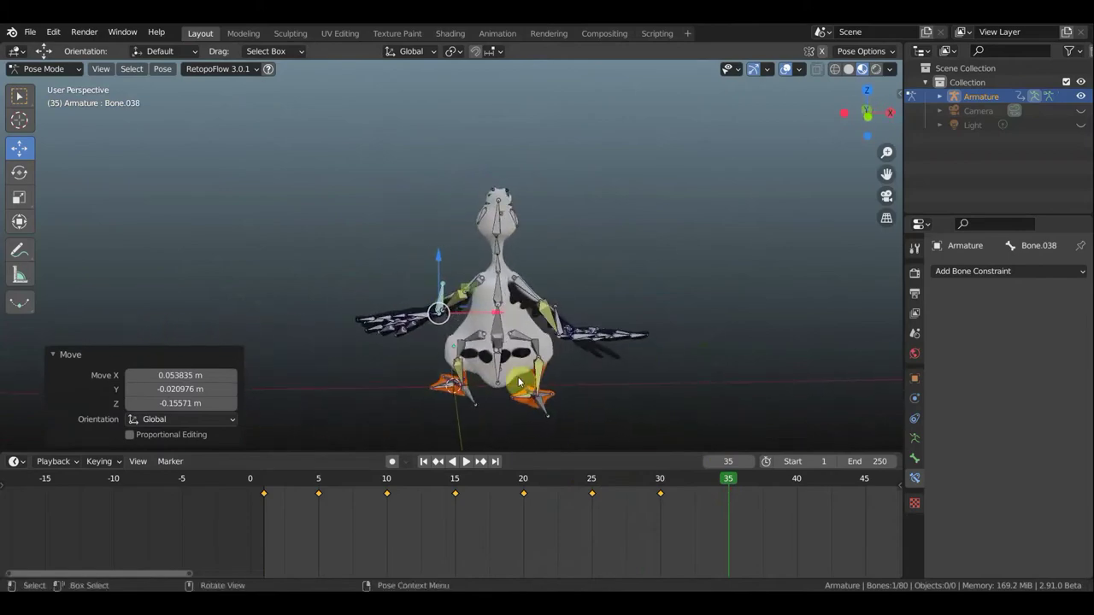
click(596, 333)
key(a)
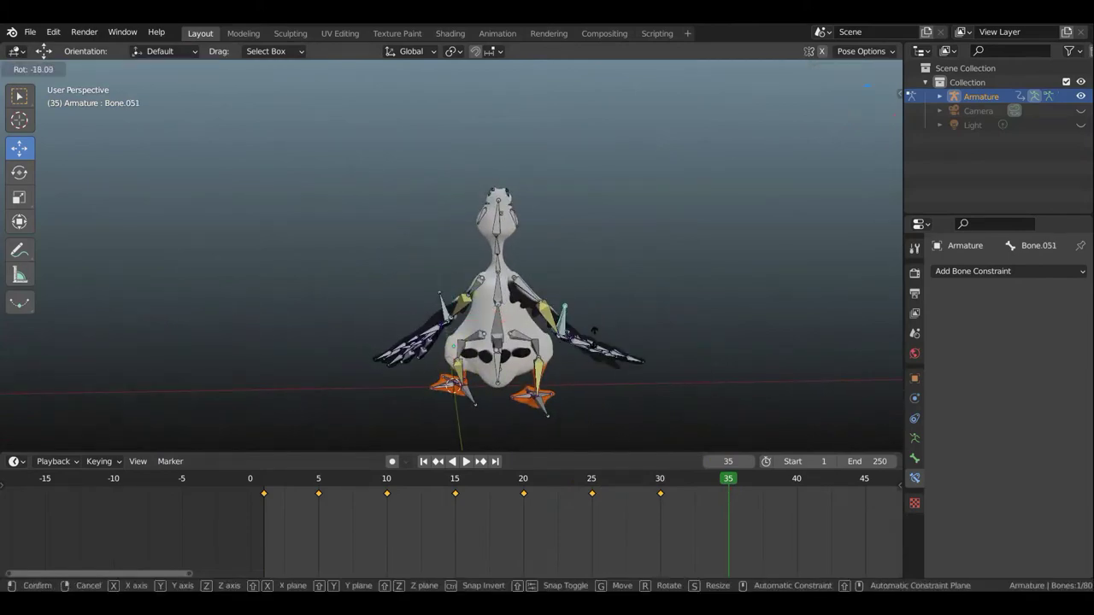
mouse_move(597, 332)
middle_down()
mouse_move(672, 340)
mouse_move(598, 305)
middle_up()
key(i)
click(597, 297)
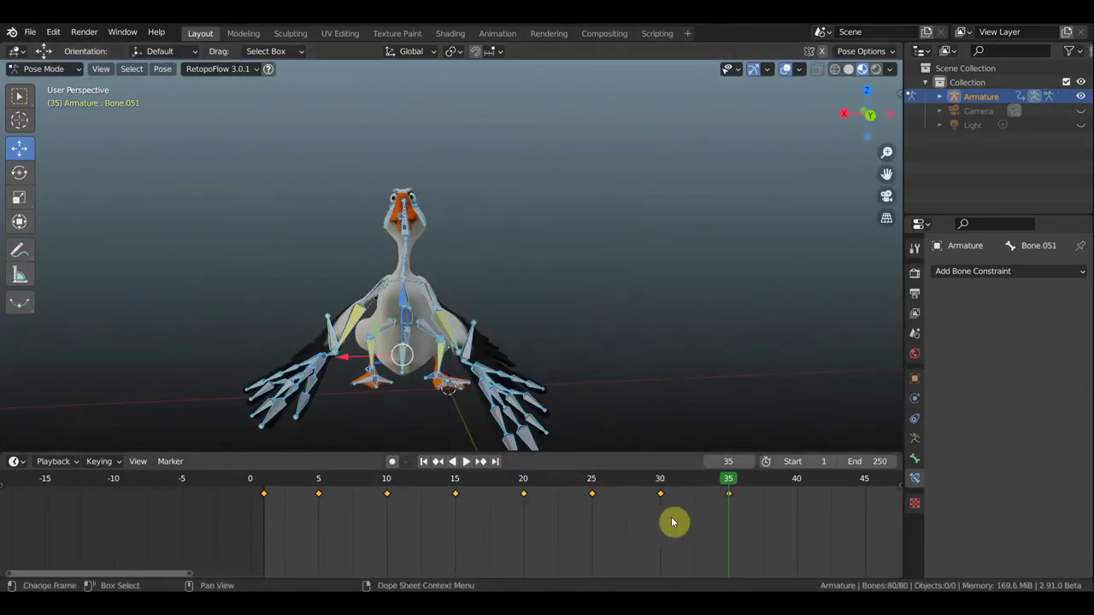
Compare with the frame 30 pose, then rotate a near-body wing bone and pull the left wing outward.
key(Down)
click(676, 489)
click(660, 493)
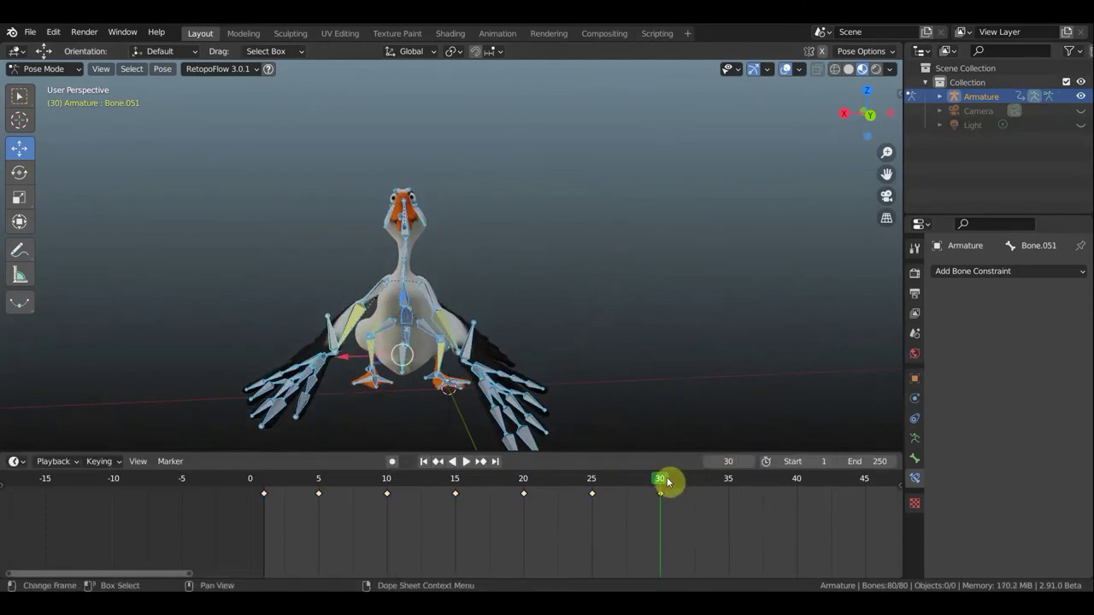
key(Right)
key(Right)
key(Right)
middle_drag(680, 416, 530, 369)
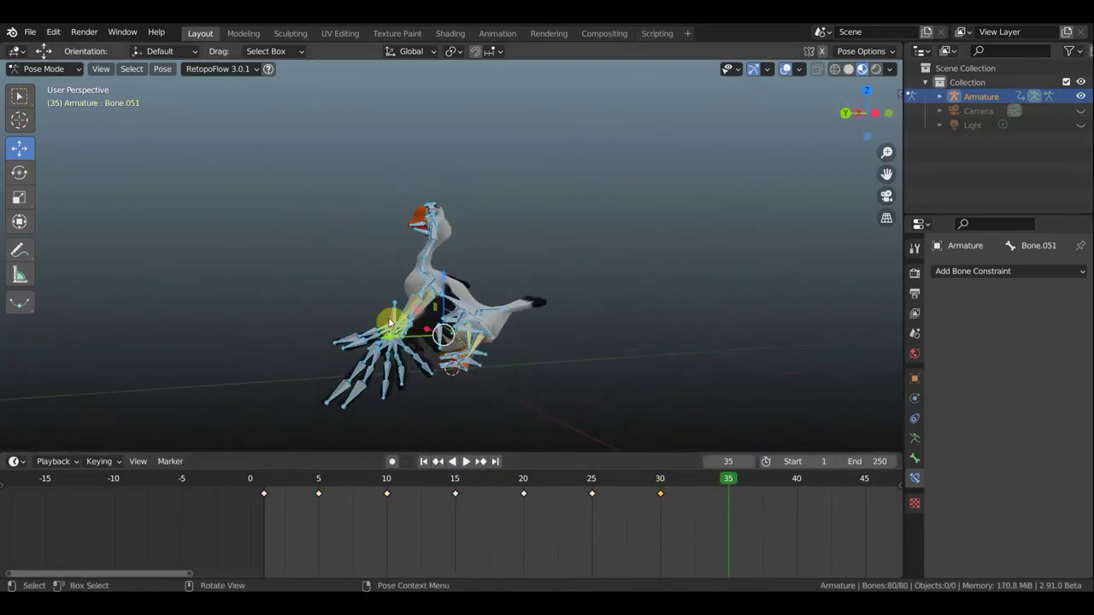
key(r)
click(571, 327)
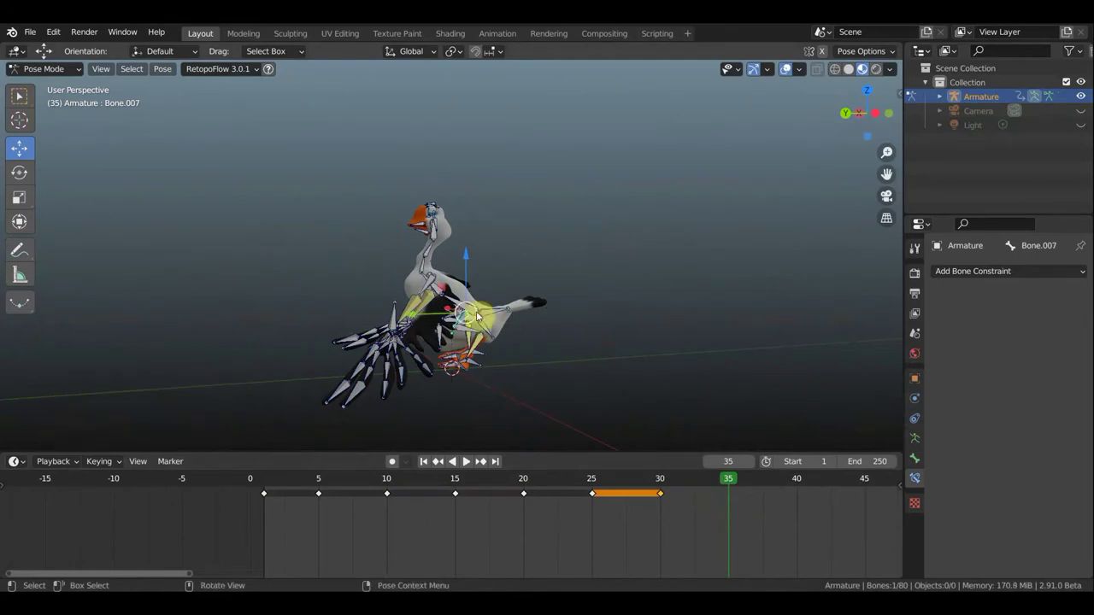
click(615, 289)
middle_drag(615, 289, 740, 301)
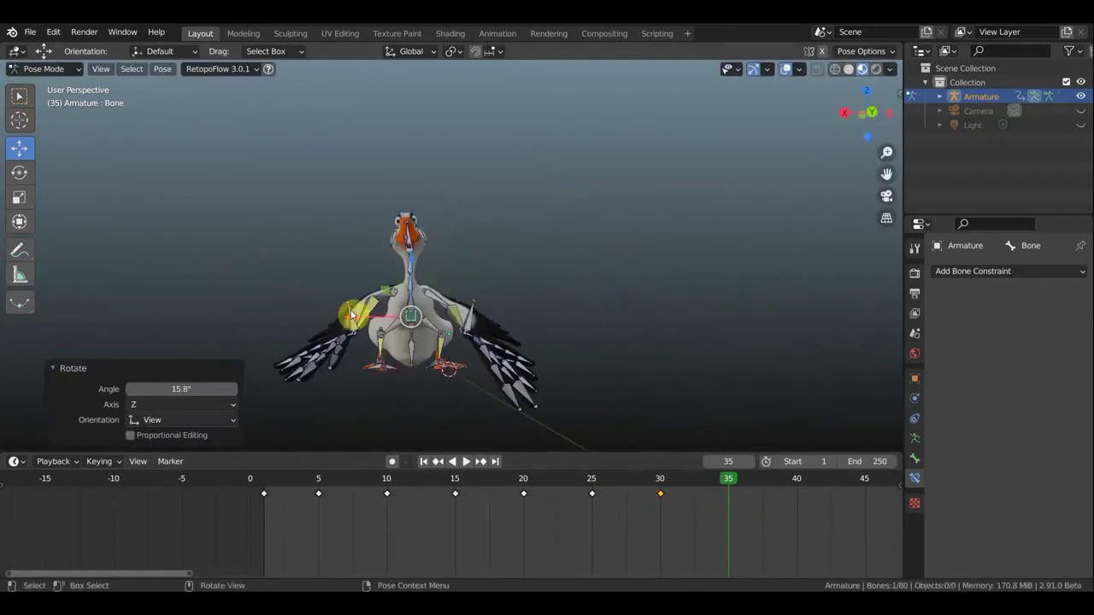
drag(350, 314, 410, 358)
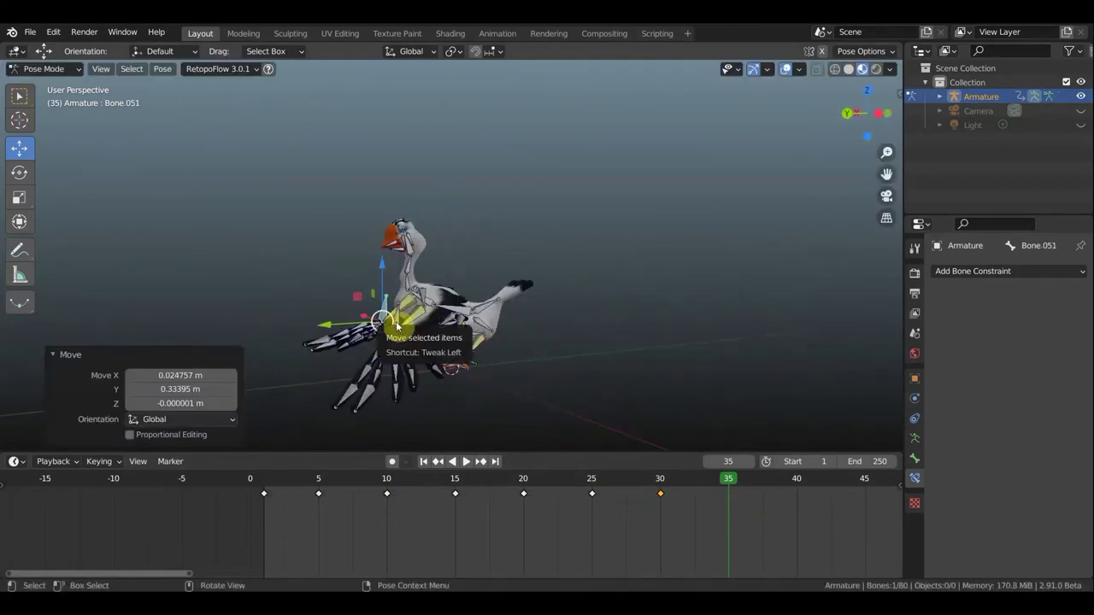
Key all bones at frame 35, then play the flap and stop at frame 45.
key(a)
key(i)
click(339, 481)
key(space)
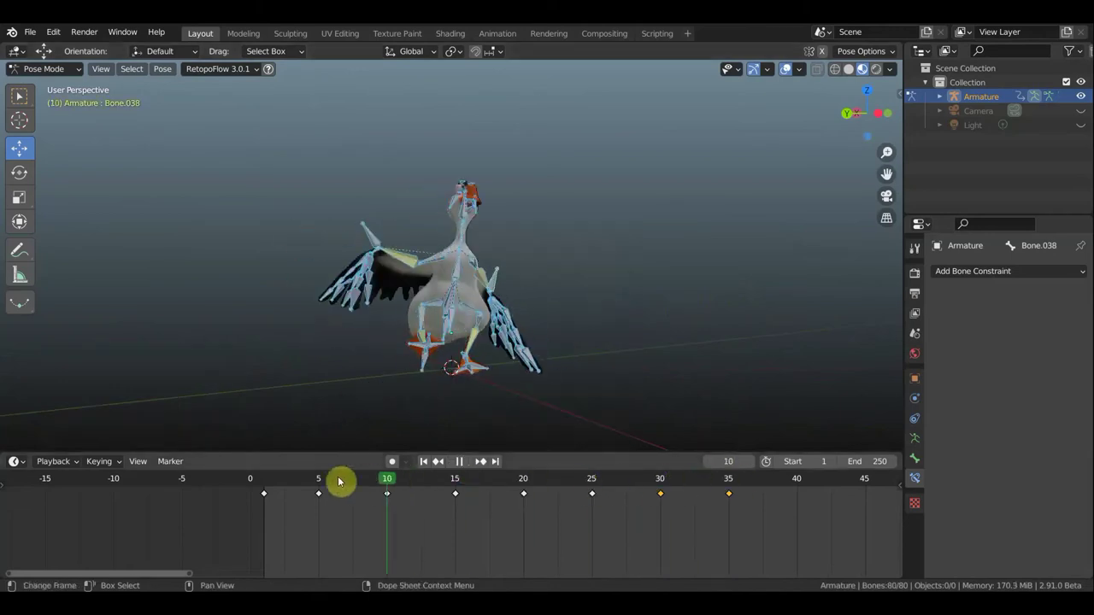
key(space)
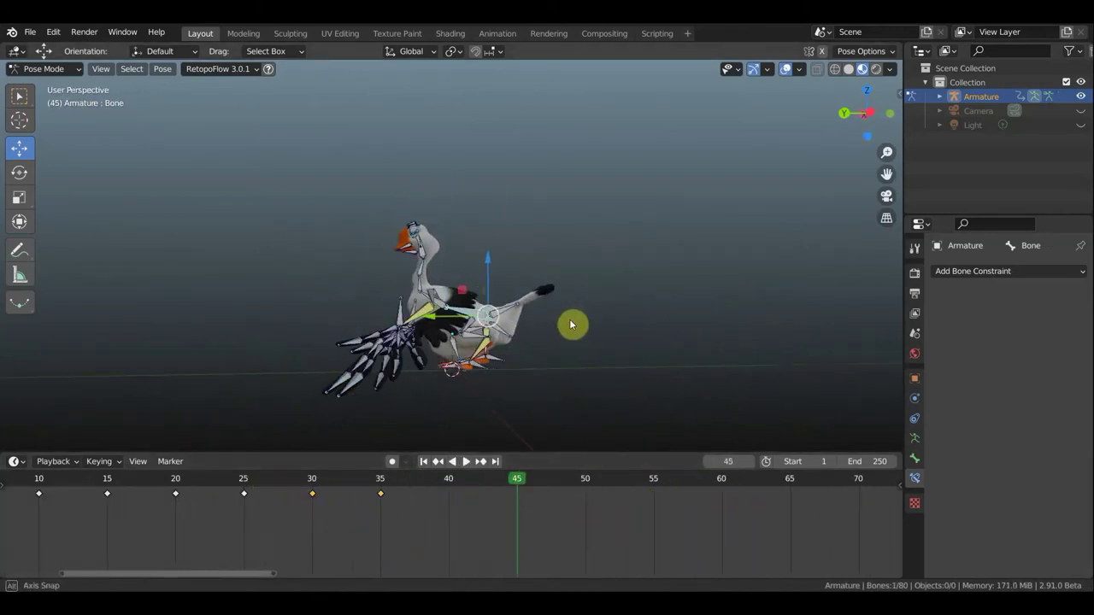
Rotate the body bone slightly and shift its position.
key(r)
click(568, 348)
key(g)
click(572, 342)
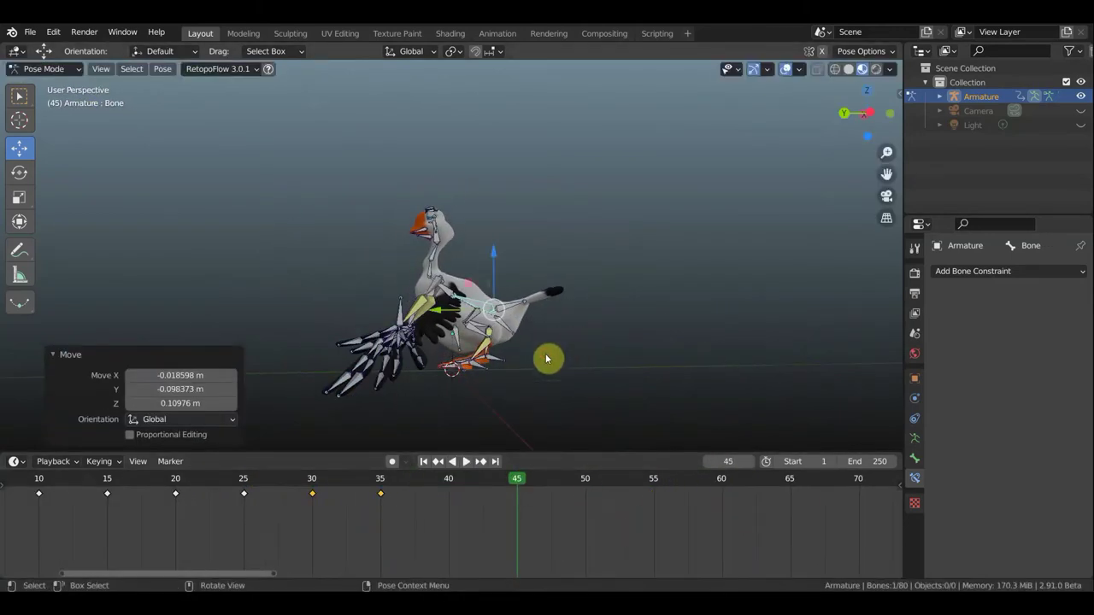
Move the left wing bone and rotate it to about -89°.
middle_drag(547, 359, 478, 333)
click(479, 333)
key(g)
click(425, 336)
key(r)
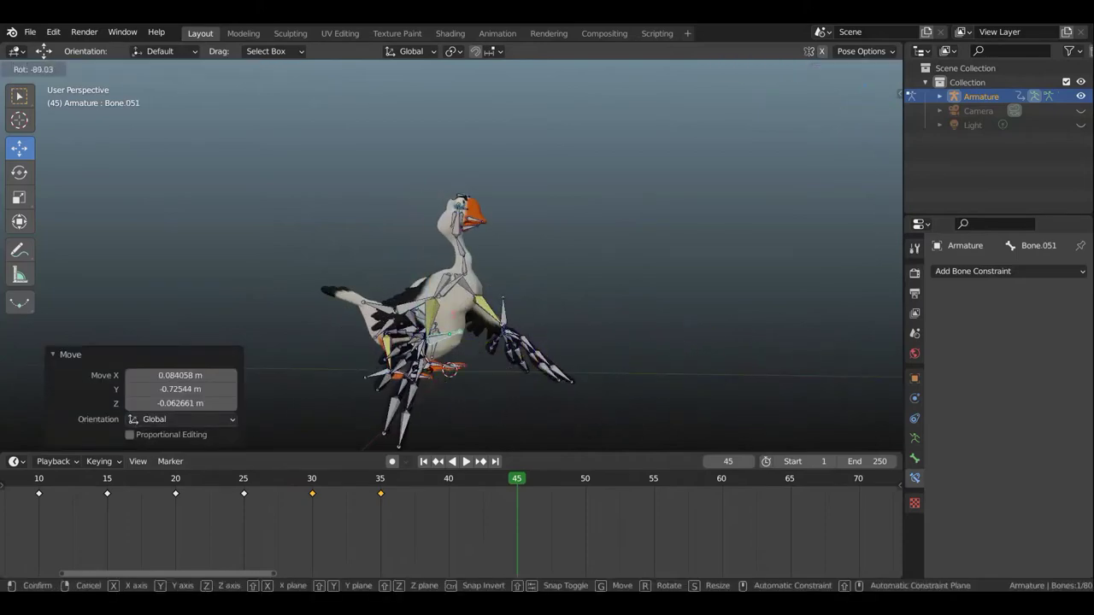
click(447, 366)
mouse_move(447, 366)
middle_down()
mouse_move(533, 298)
mouse_move(487, 370)
mouse_move(567, 353)
middle_up()
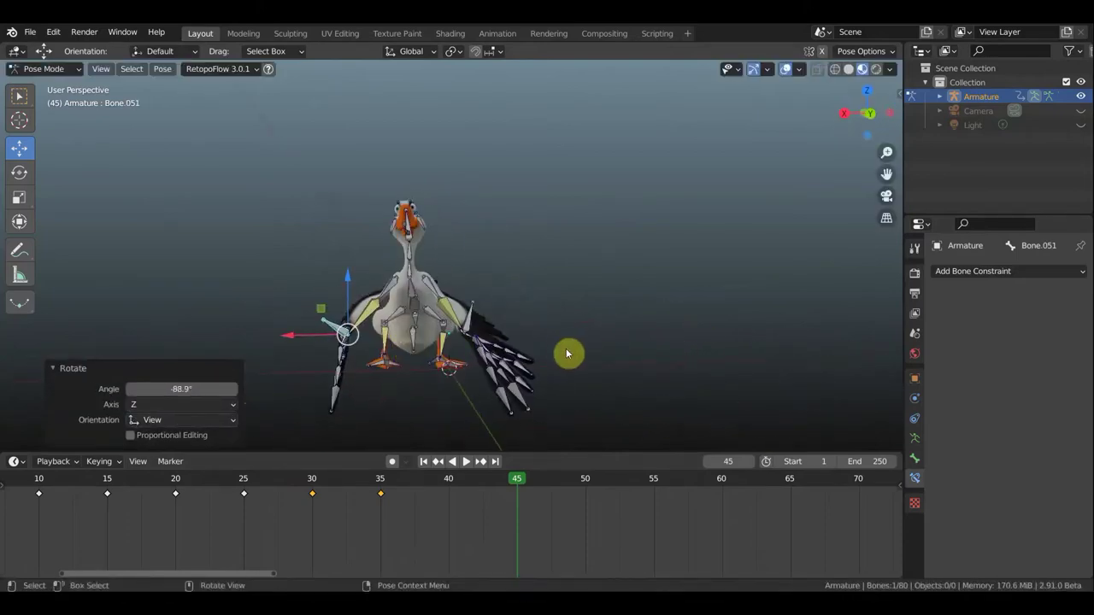
Rotate a wing bone to 40.9° from the side view and reposition it.
click(443, 400)
mouse_move(444, 400)
middle_down()
mouse_move(641, 442)
mouse_move(747, 410)
mouse_move(640, 342)
mouse_move(600, 334)
middle_up()
key(r)
click(625, 322)
key(g)
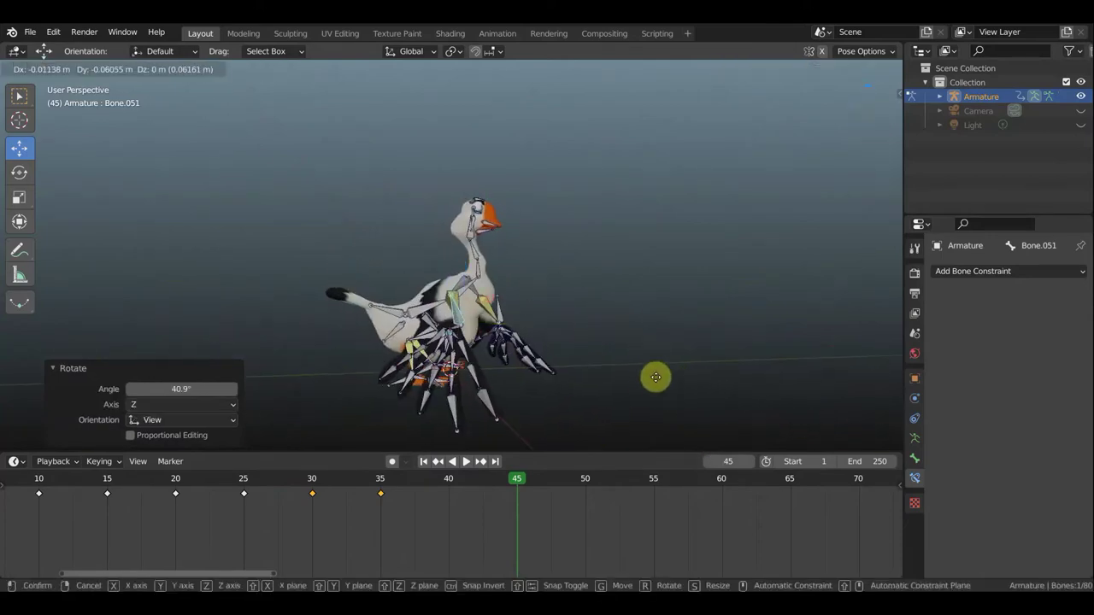
click(655, 378)
mouse_move(655, 378)
middle_down()
mouse_move(601, 129)
mouse_move(421, 500)
mouse_move(439, 330)
mouse_move(638, 357)
mouse_move(472, 368)
middle_up()
Rotate the right wing bone, undo the last adjustment and redo the bone rotations.
click(402, 329)
key(r)
click(408, 342)
click(439, 328)
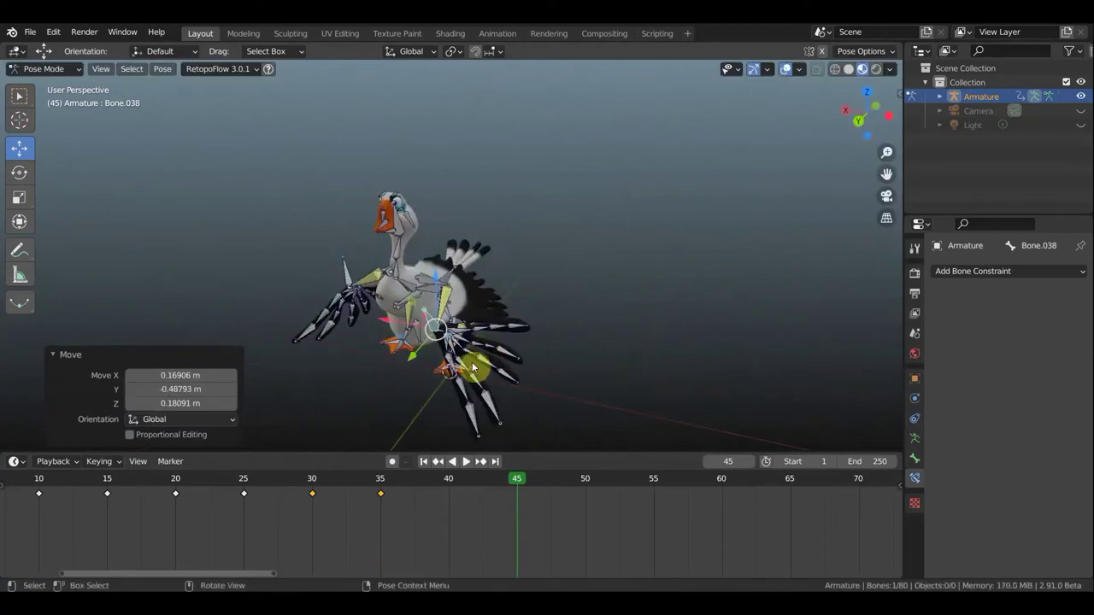
key(ctrl+z)
key(ctrl+z)
key(ctrl+z)
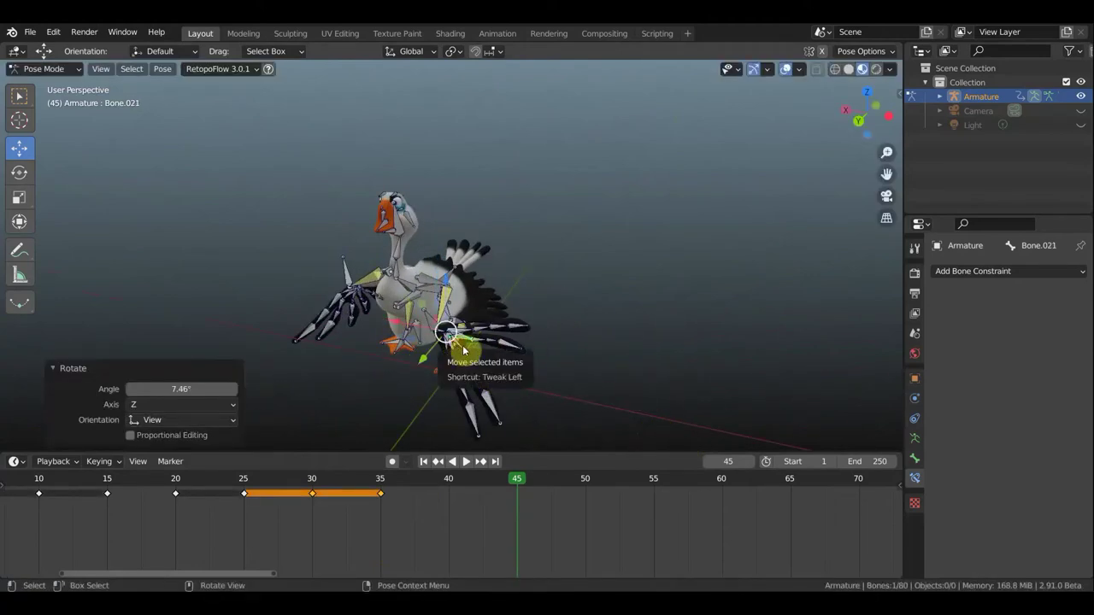
middle_drag(467, 359, 625, 412)
click(626, 383)
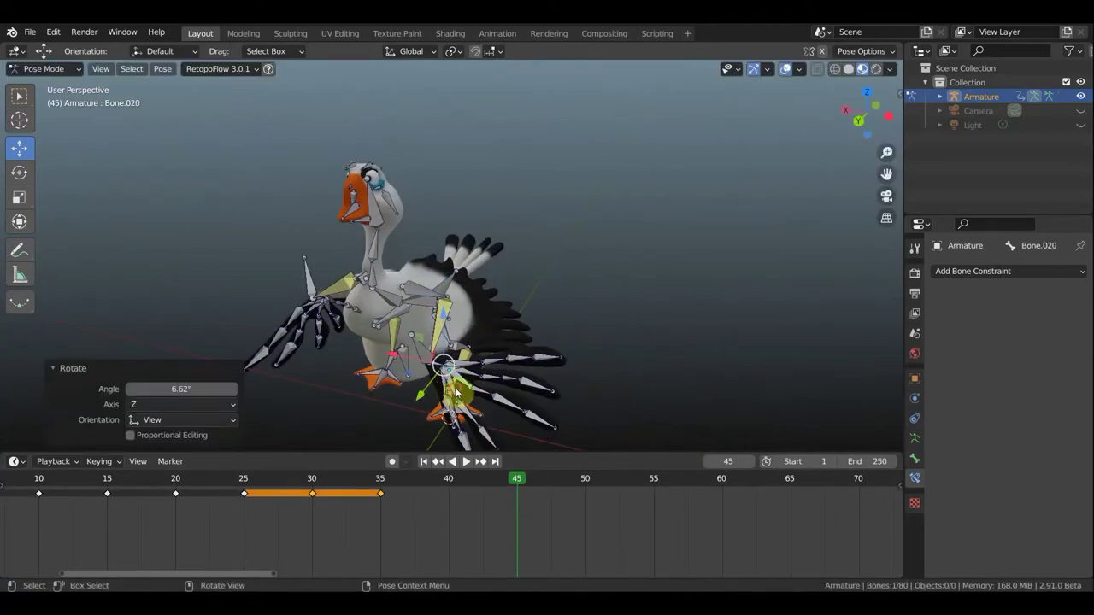
click(642, 422)
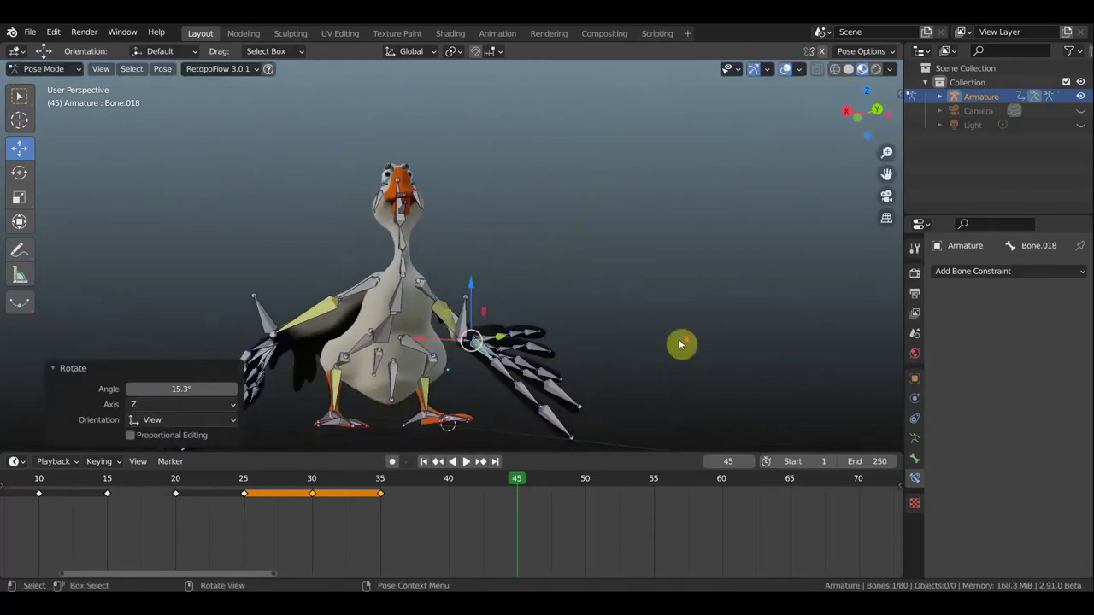
Lower the right wing bone to -26.8°.
click(550, 342)
key(r)
click(633, 410)
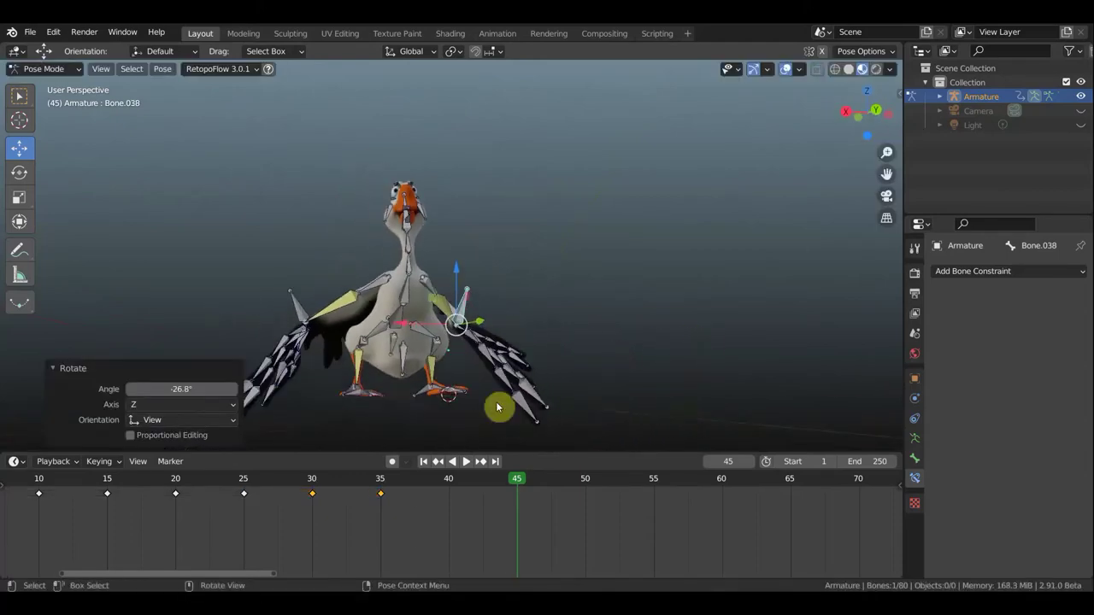
middle_drag(581, 395, 515, 382)
Rotate a wing bone, then turn a left wing feather bone to -14°.
middle_drag(628, 384, 650, 362)
key(r)
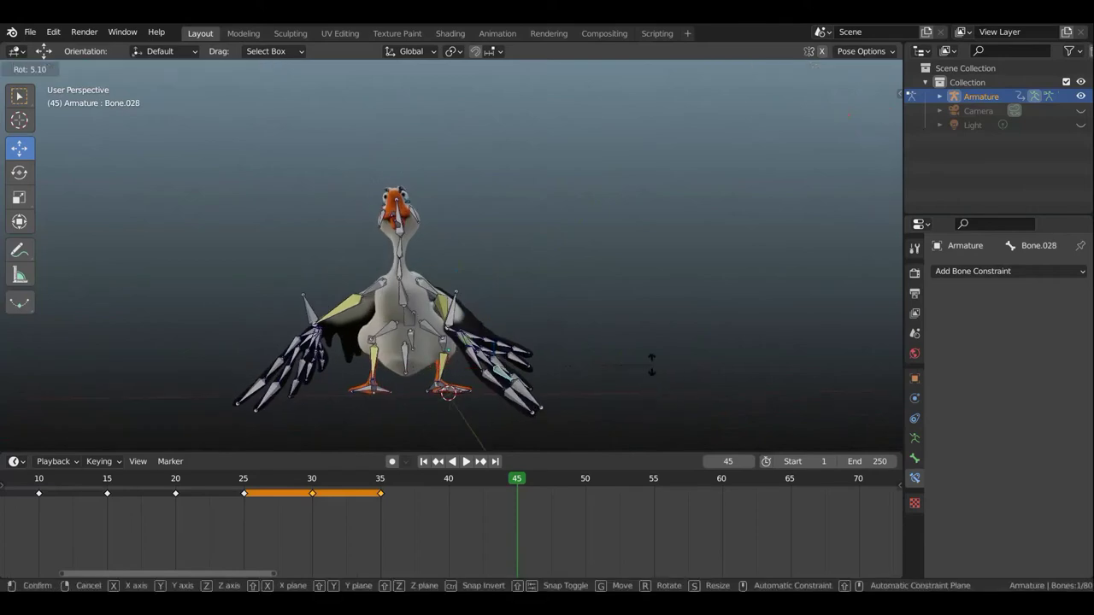
click(276, 391)
click(303, 349)
key(r)
click(361, 368)
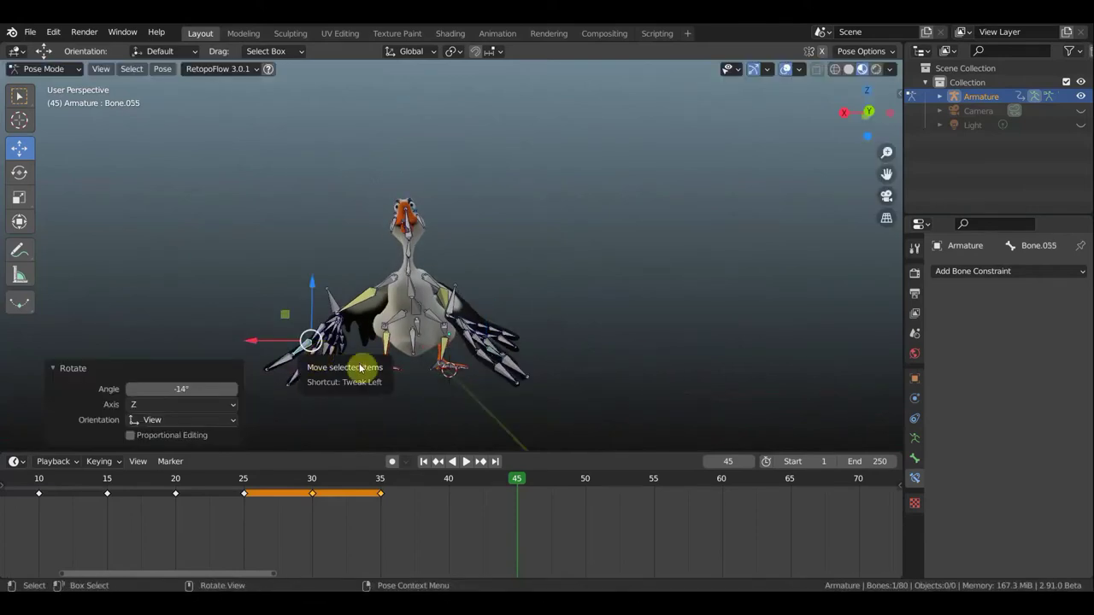
middle_drag(430, 384, 323, 393)
Key location, rotation and scale for all bones at frame 45, then scrub back to preview.
key(a)
key(i)
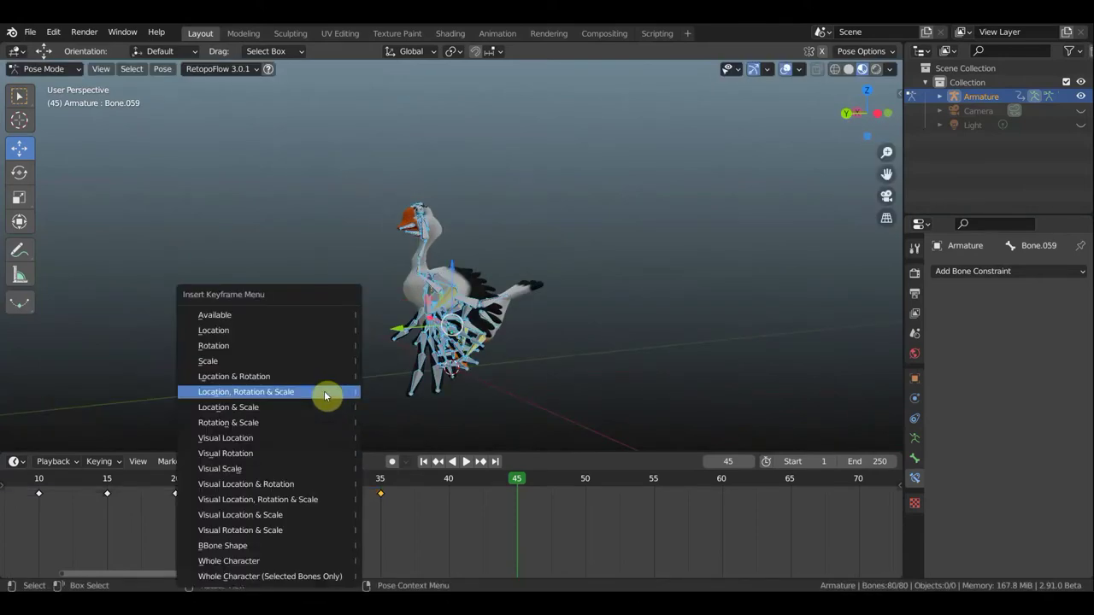
click(323, 393)
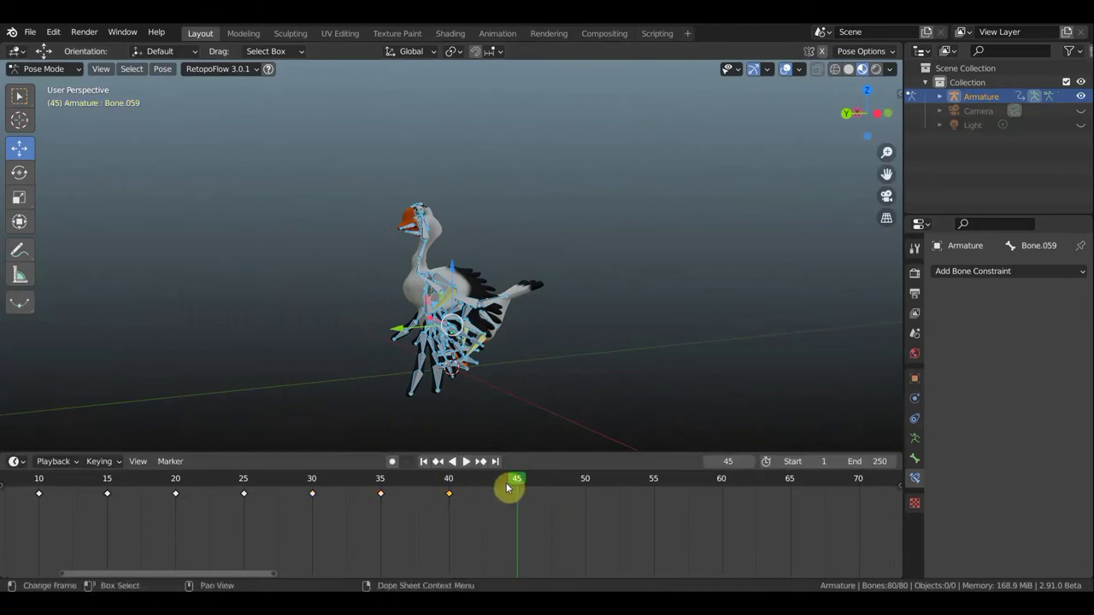
mouse_move(506, 487)
mouse_down()
mouse_move(322, 484)
mouse_move(516, 483)
mouse_up()
From the right side view, adjust the body bone and move the left wing bone.
middle_drag(530, 325, 500, 295)
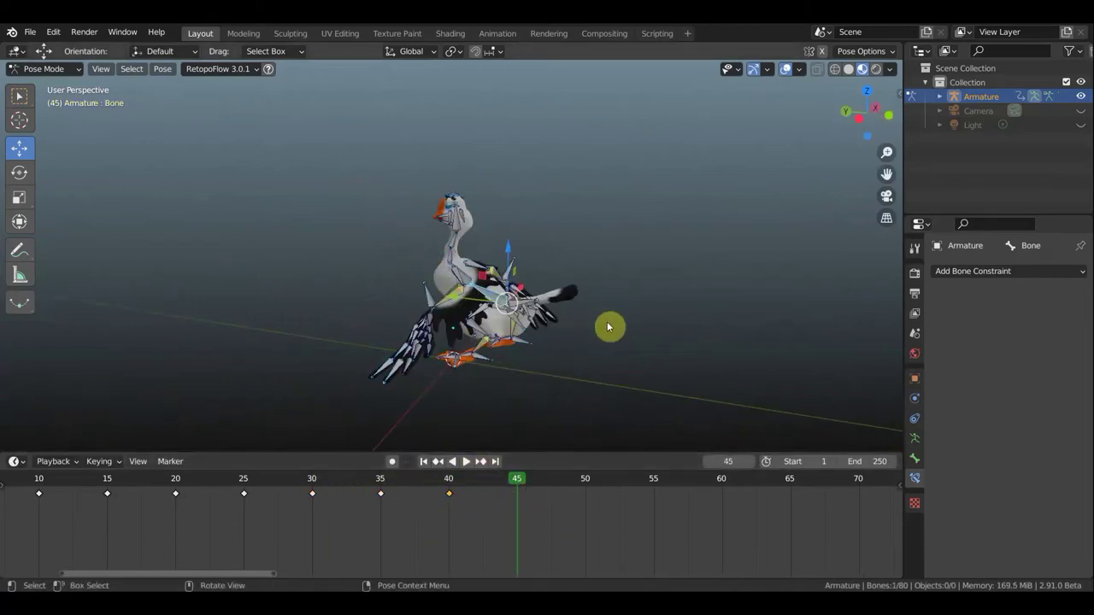
key(KP_3)
click(578, 356)
middle_drag(564, 349, 359, 308)
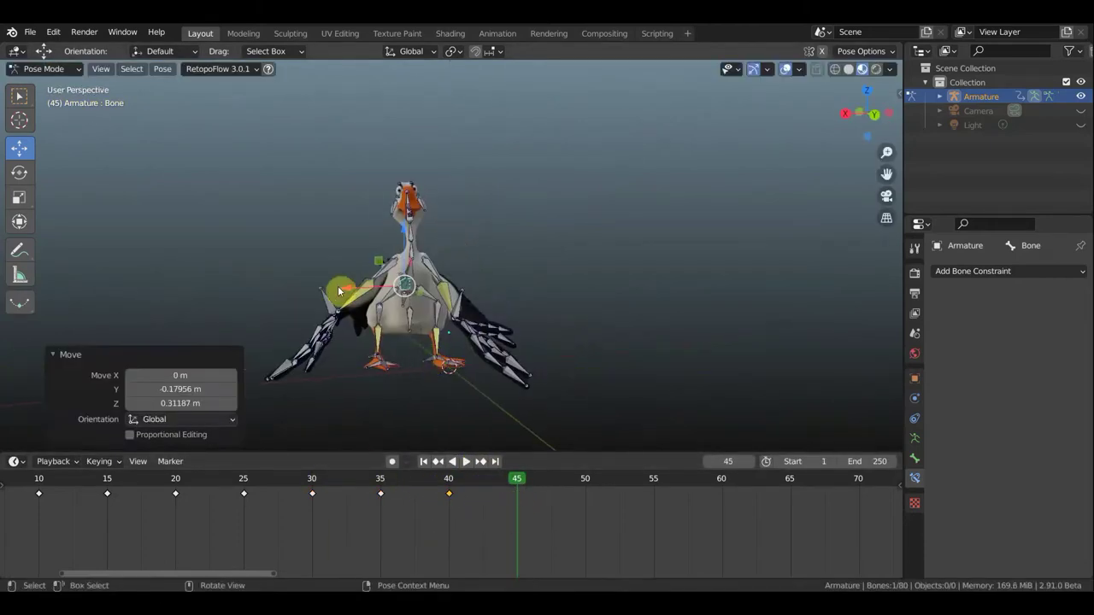
click(342, 299)
key(g)
click(359, 300)
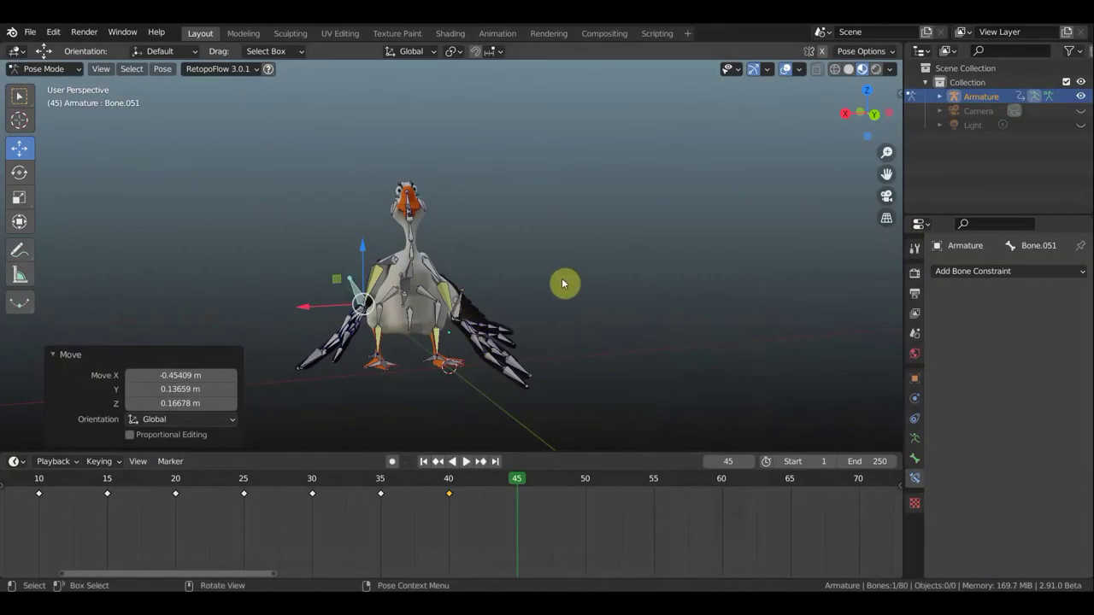
Rotate the right wing and the wing bones near the body into the next flap pose.
click(448, 366)
key(r)
click(569, 328)
middle_drag(569, 327, 471, 174)
key(r)
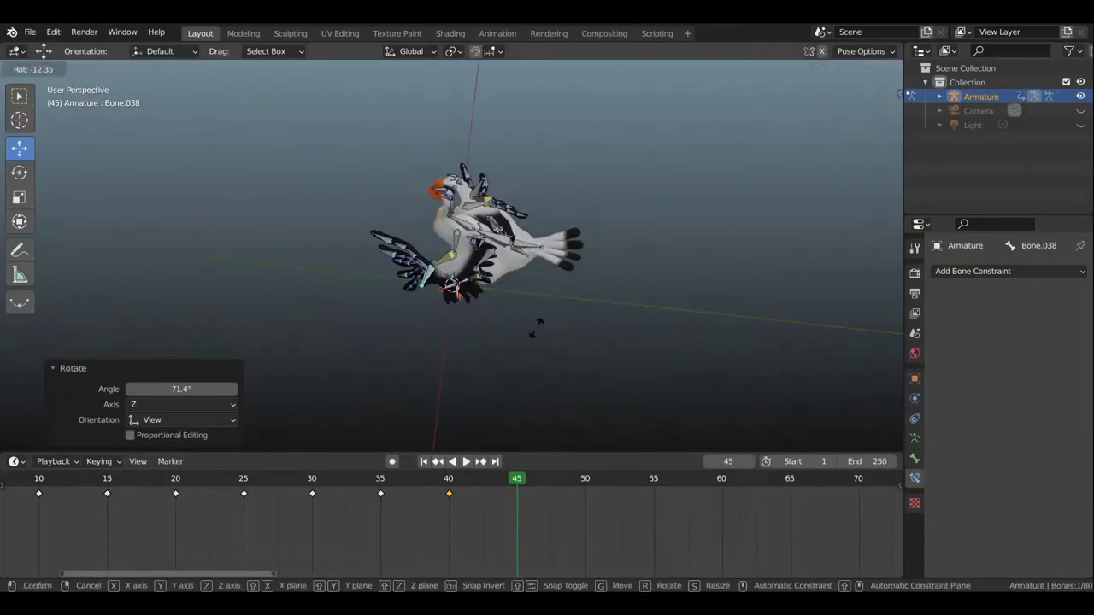
click(479, 303)
key(g)
click(586, 303)
key(r)
click(535, 371)
Rotate the root body bone to -8.32° and move it.
key(Right)
key(Right)
key(Right)
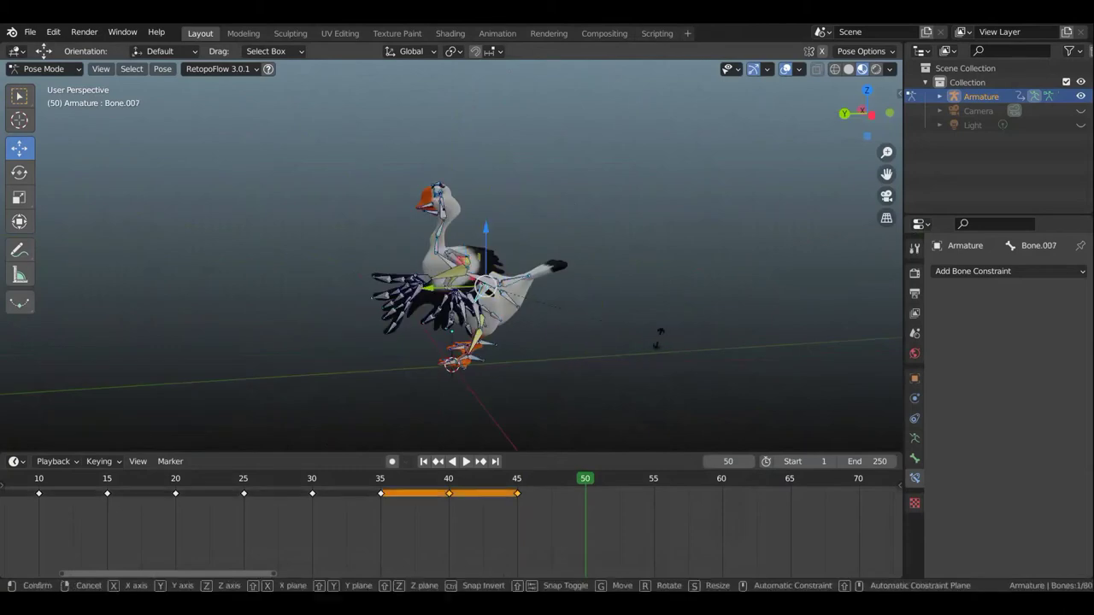
click(575, 314)
key(r)
click(655, 368)
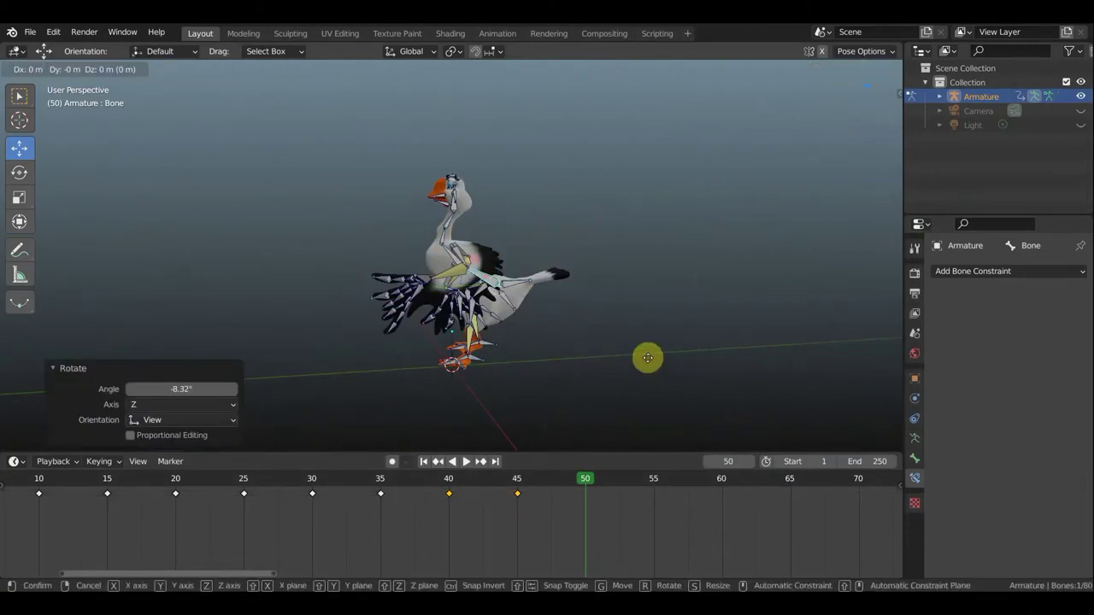
click(447, 295)
middle_drag(447, 296, 393, 295)
key(r)
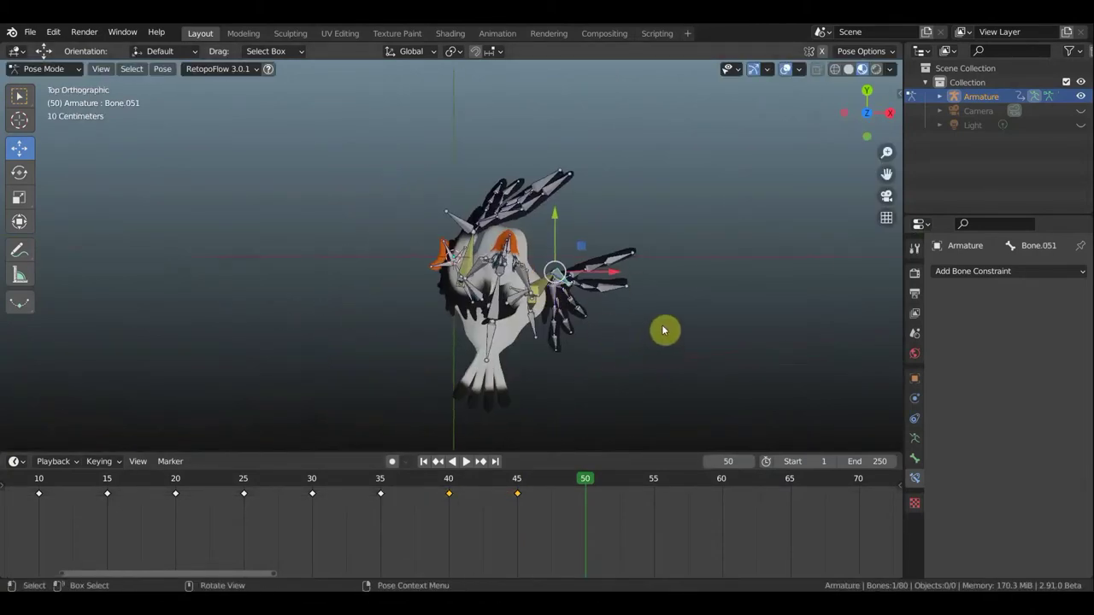
Reposition the left wing bone with a series of moves and rotations.
click(654, 306)
key(g)
click(369, 126)
mouse_move(370, 126)
middle_down()
mouse_move(663, 402)
mouse_move(629, 283)
mouse_move(664, 220)
middle_up()
key(r)
click(652, 345)
key(g)
click(663, 402)
key(r)
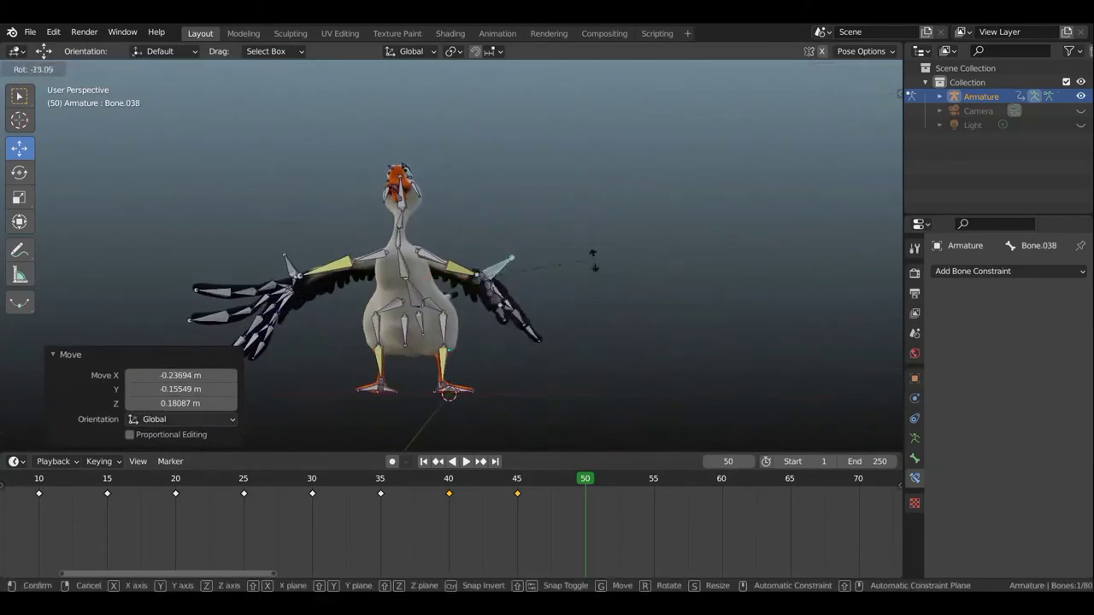
click(692, 310)
key(g)
click(667, 265)
Move the goose's root bone to a new position.
middle_drag(667, 265, 300, 275)
click(299, 274)
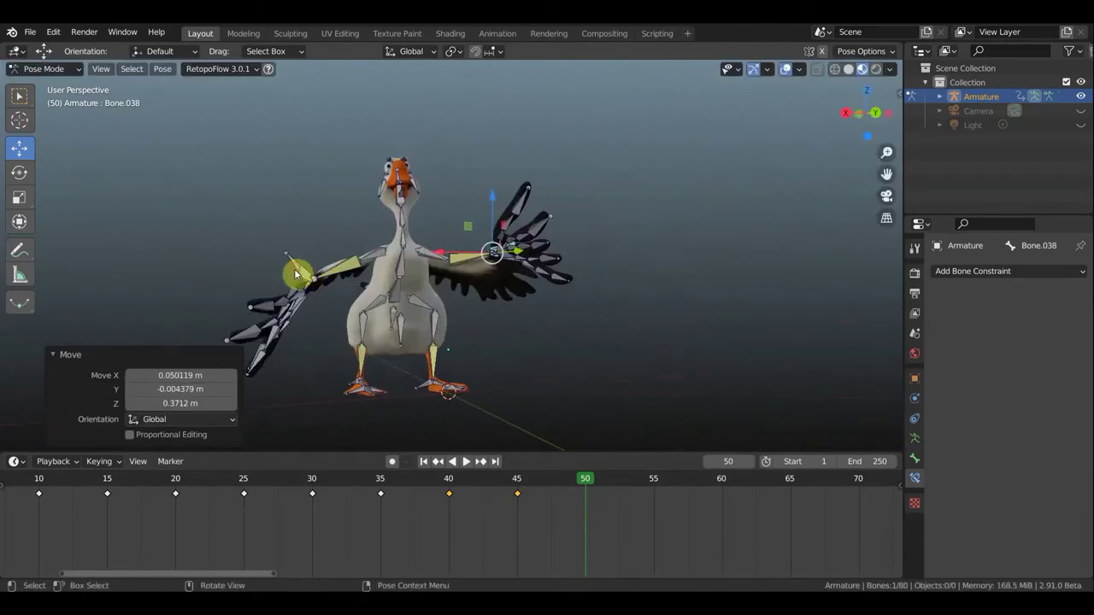
middle_drag(399, 306, 400, 305)
click(487, 295)
key(g)
click(545, 313)
middle_drag(545, 313, 650, 325)
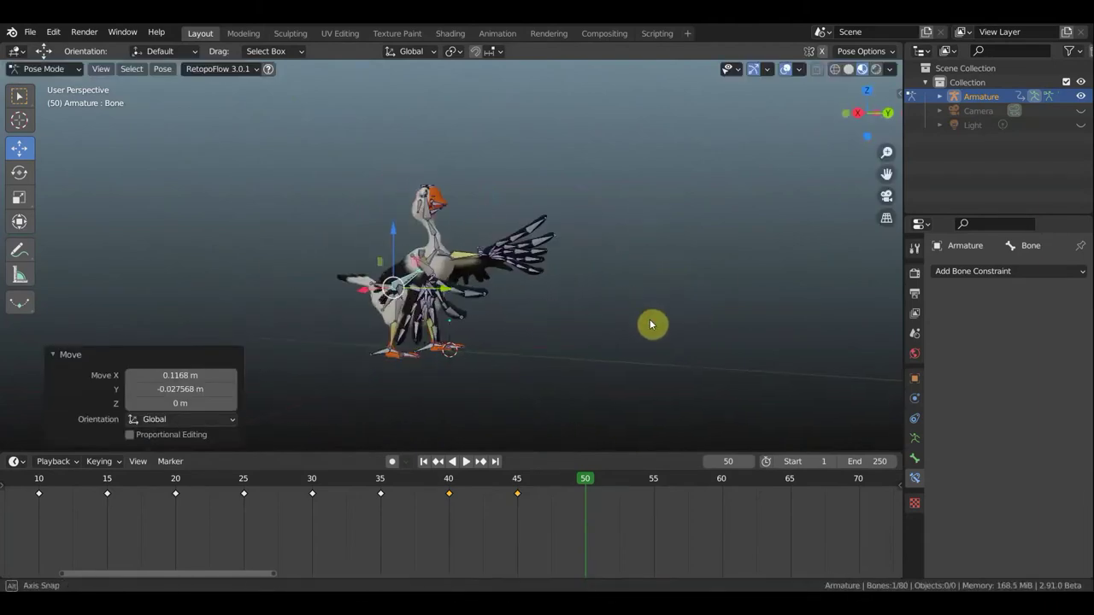
Rotate and move the left wing bone again.
click(504, 256)
mouse_move(588, 302)
middle_down()
mouse_move(504, 257)
mouse_move(513, 325)
middle_up()
key(r)
click(501, 257)
key(g)
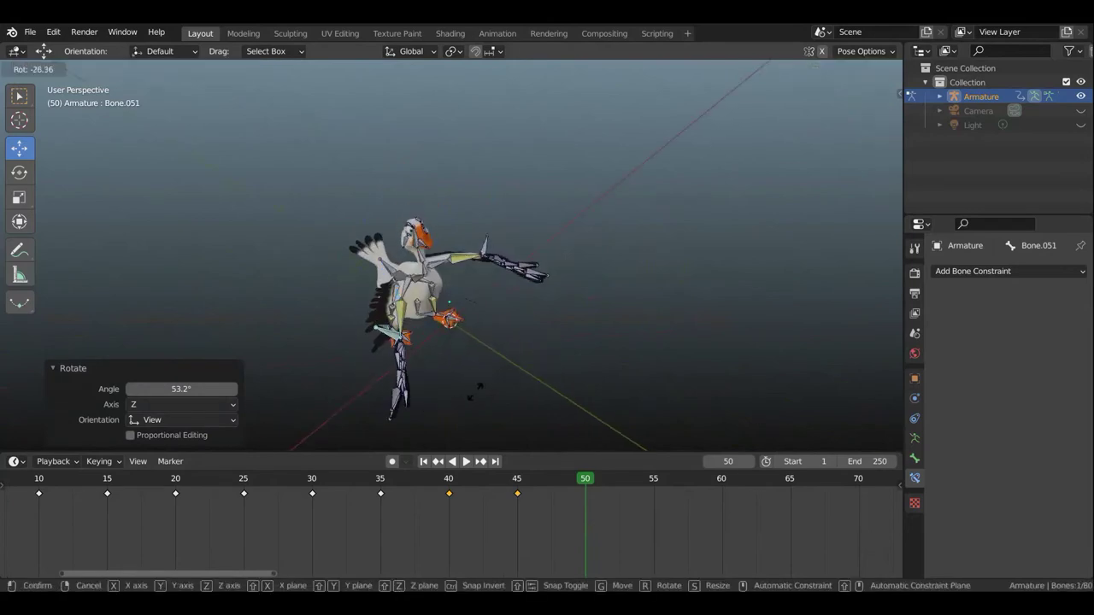
click(505, 372)
mouse_move(505, 372)
middle_down()
mouse_move(442, 310)
mouse_move(457, 266)
middle_up()
Rotate the right wing bone and key the pose at frame 50.
click(451, 342)
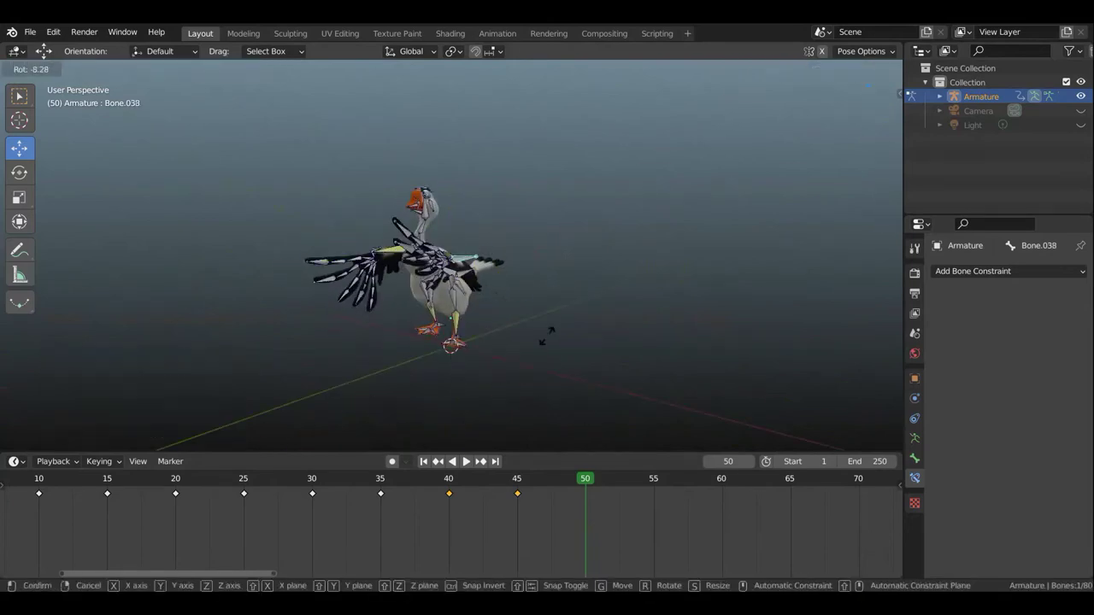
key(r)
click(657, 317)
key(i)
click(637, 318)
Advance the playhead a few frames past 50 and rotate the wing bones.
drag(348, 482, 634, 476)
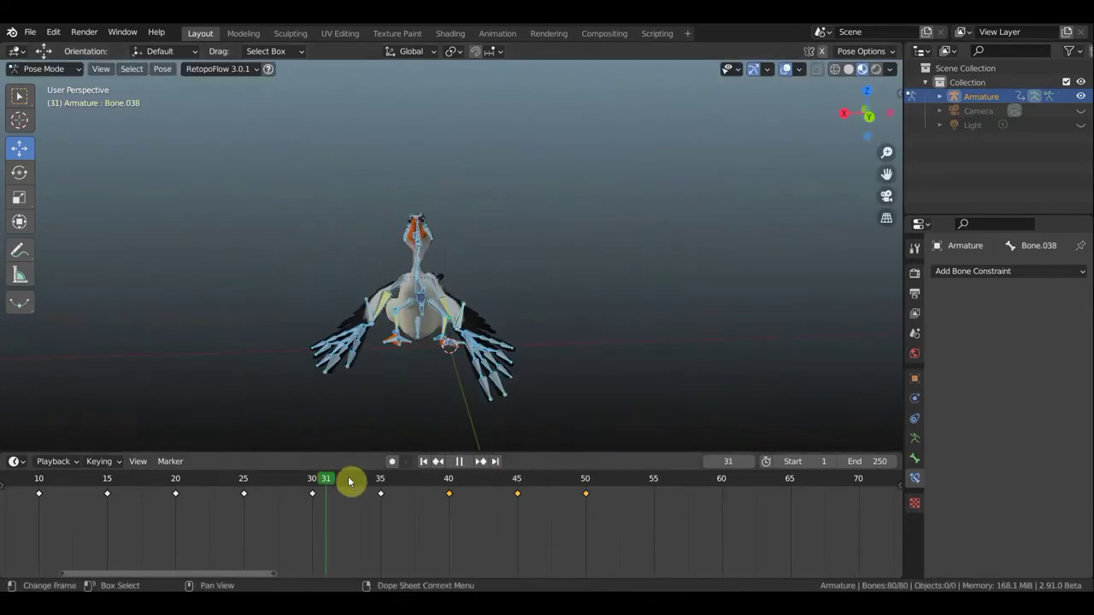
middle_drag(528, 297, 608, 309)
key(r)
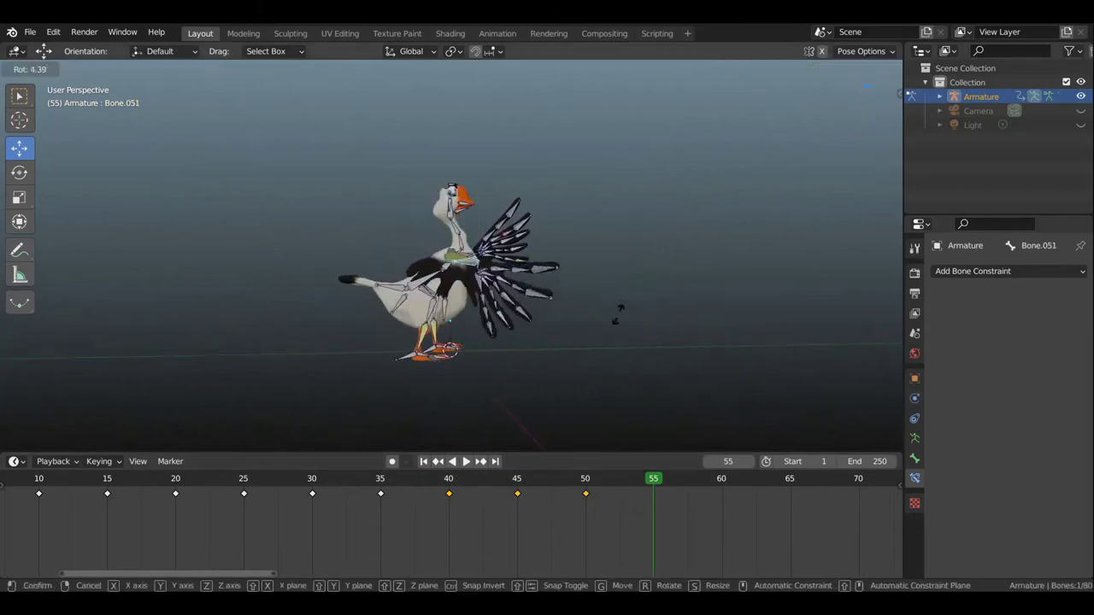
click(582, 258)
mouse_move(582, 258)
middle_down()
mouse_move(457, 318)
mouse_move(538, 245)
mouse_move(504, 267)
middle_up()
key(r)
click(457, 317)
Raise the right wing bone and select the goose's root bone.
scroll(538, 244, up, 2)
click(505, 267)
key(g)
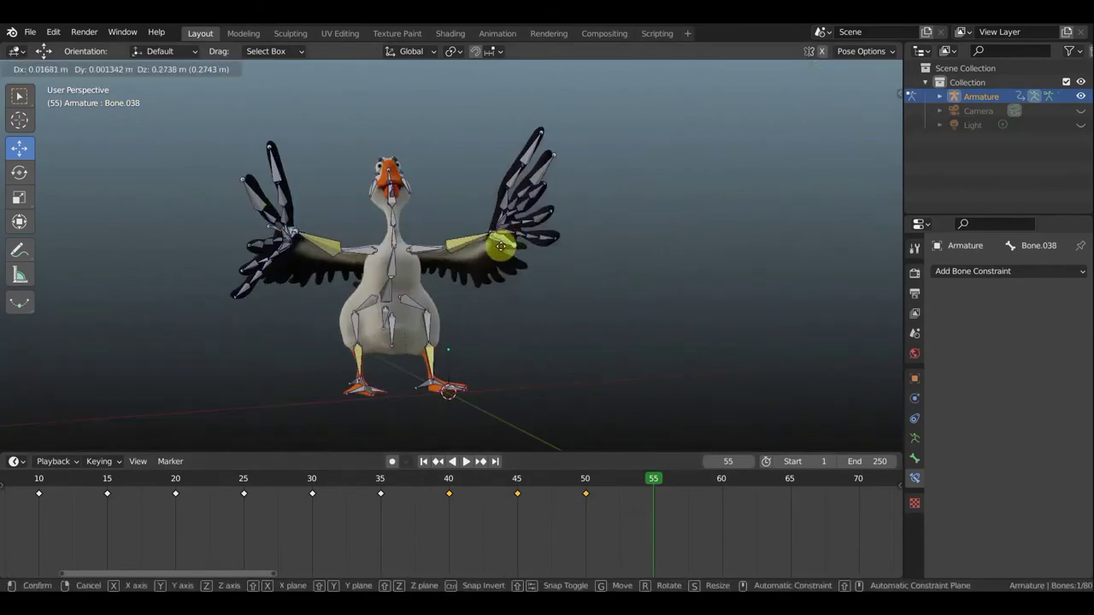
click(441, 253)
click(398, 306)
middle_drag(398, 305, 455, 318)
drag(597, 357, 573, 355)
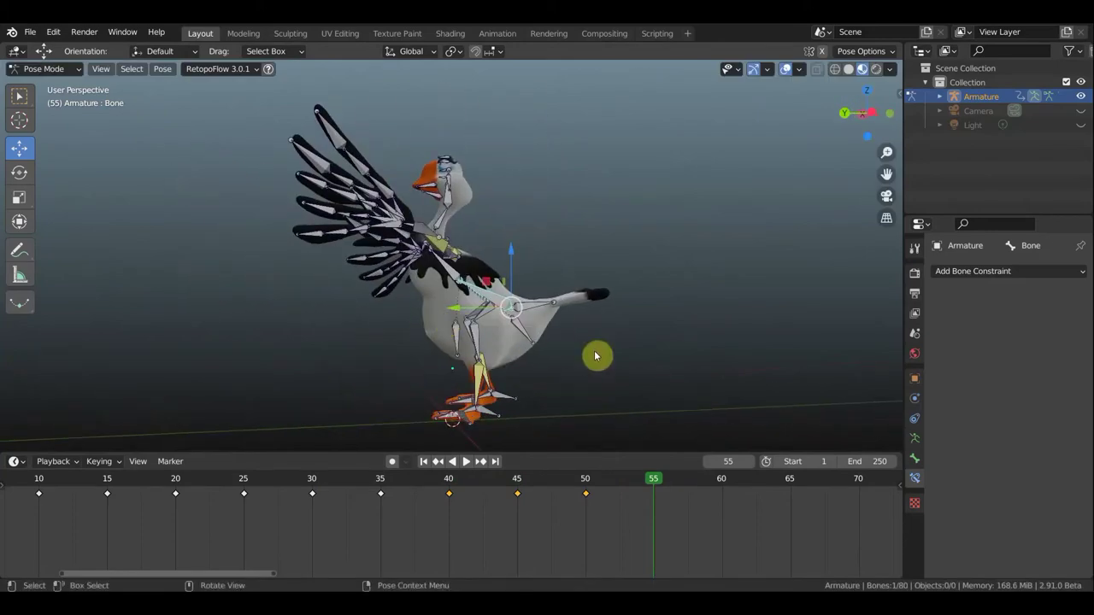
Rotate the root bone and key all bones at frame 55.
key(r)
click(596, 355)
key(a)
key(i)
click(596, 355)
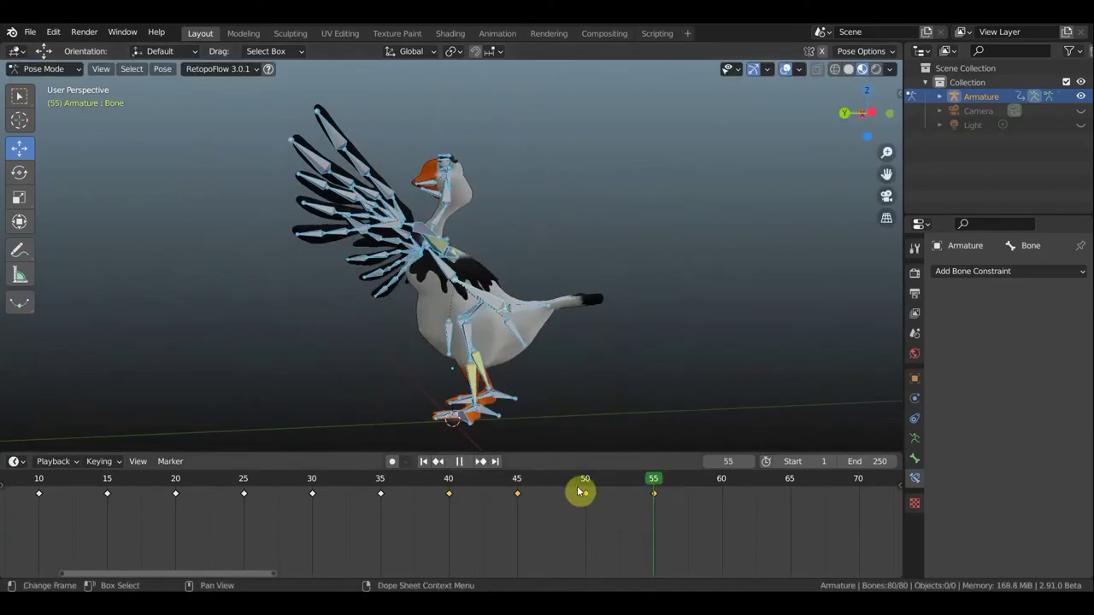
Play the animation with the bones and viewport overlays hidden.
key(space)
key(shift+alt+z)
key(w)
middle_drag(619, 272, 738, 359)
drag(37, 488, 752, 489)
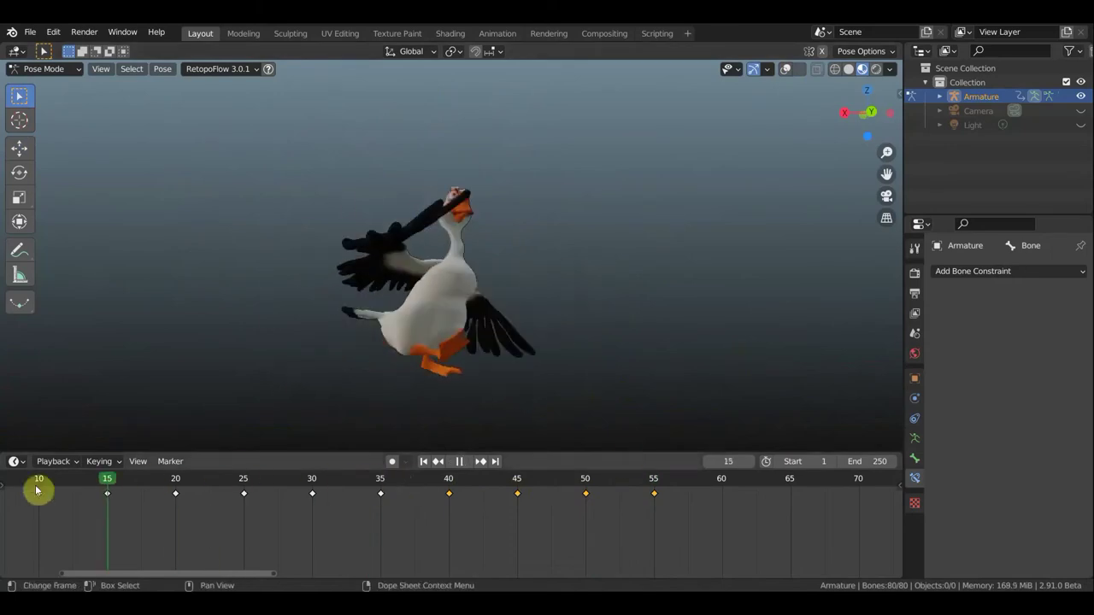
Show the bones again, rotate the selected bones, and key their location and rotation.
key(shift+alt+z)
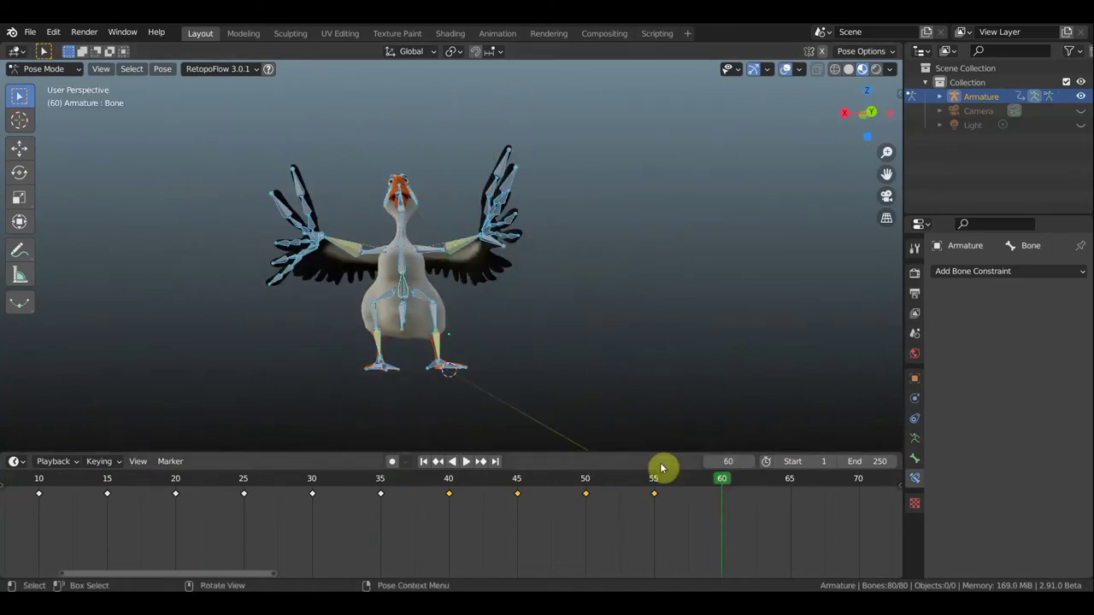
key(r)
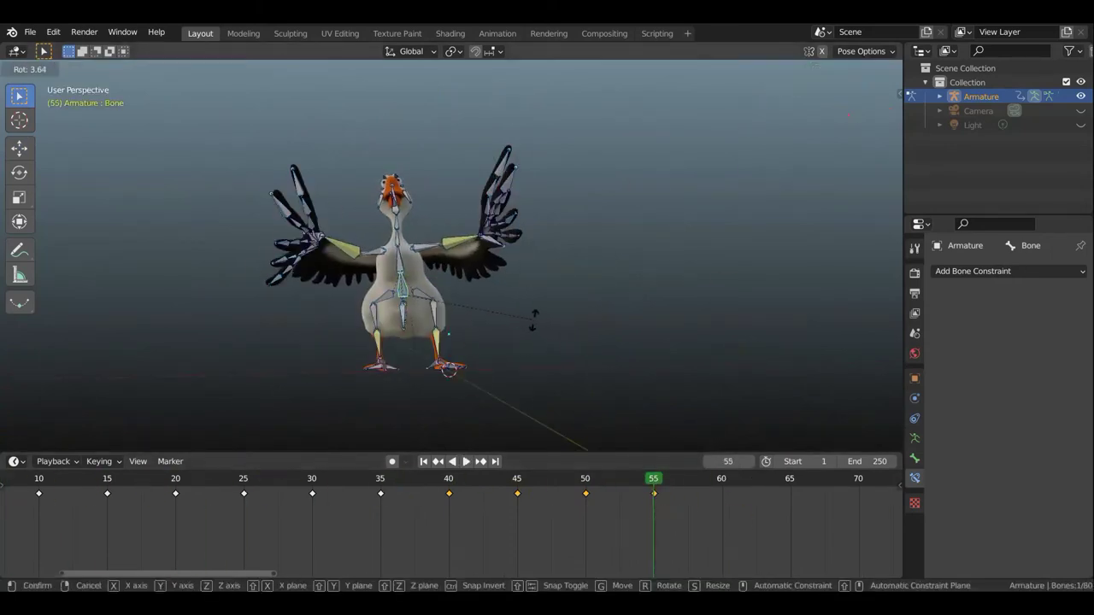
click(526, 309)
key(i)
click(545, 320)
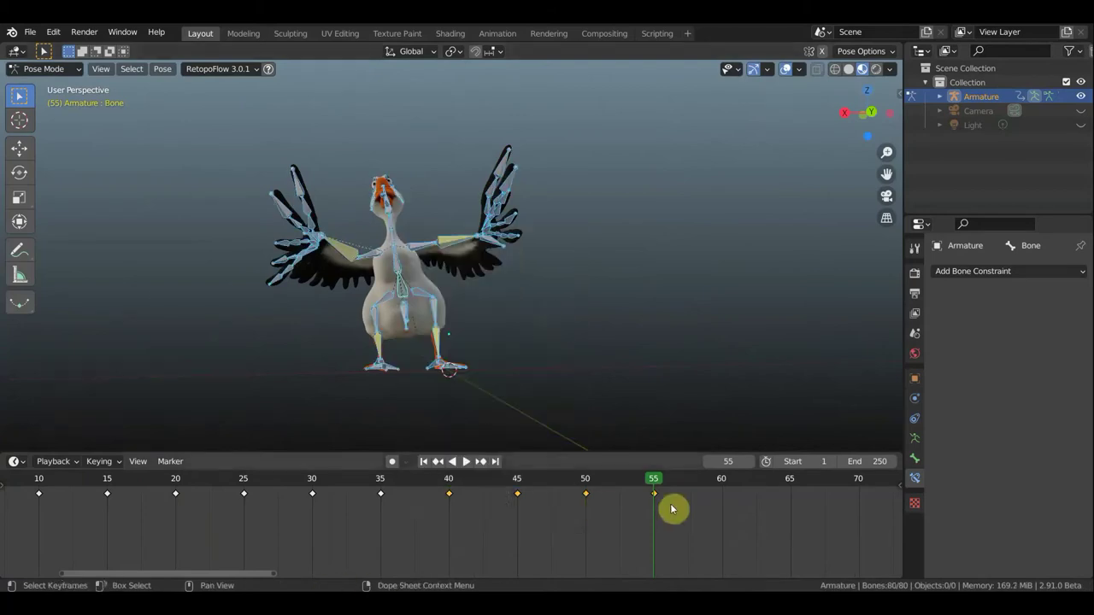
Viewing from above and behind, rotate and move the wing bones slightly.
alt+scroll(670, 504, down, 5)
alt+scroll(726, 489, down, 5)
middle_drag(607, 377, 603, 379)
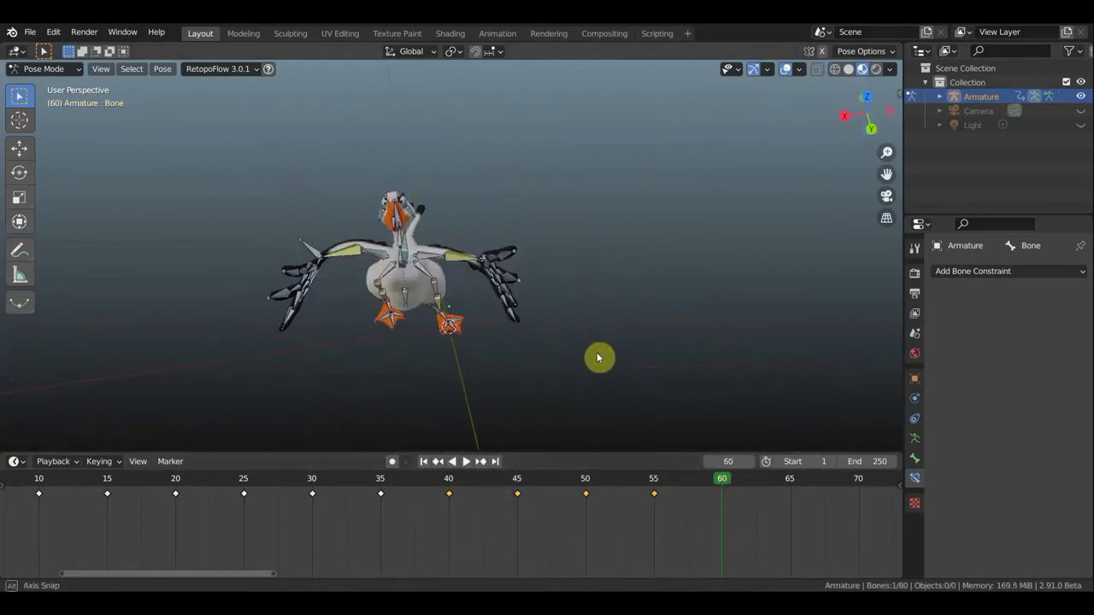
key(r)
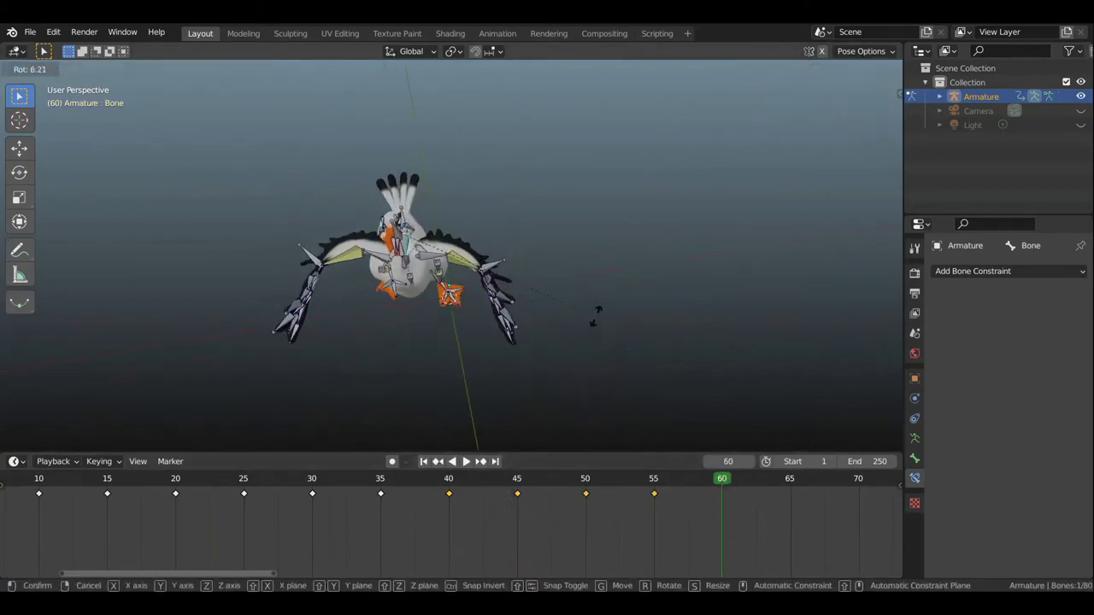
click(599, 318)
key(g)
click(597, 340)
middle_drag(597, 340, 618, 266)
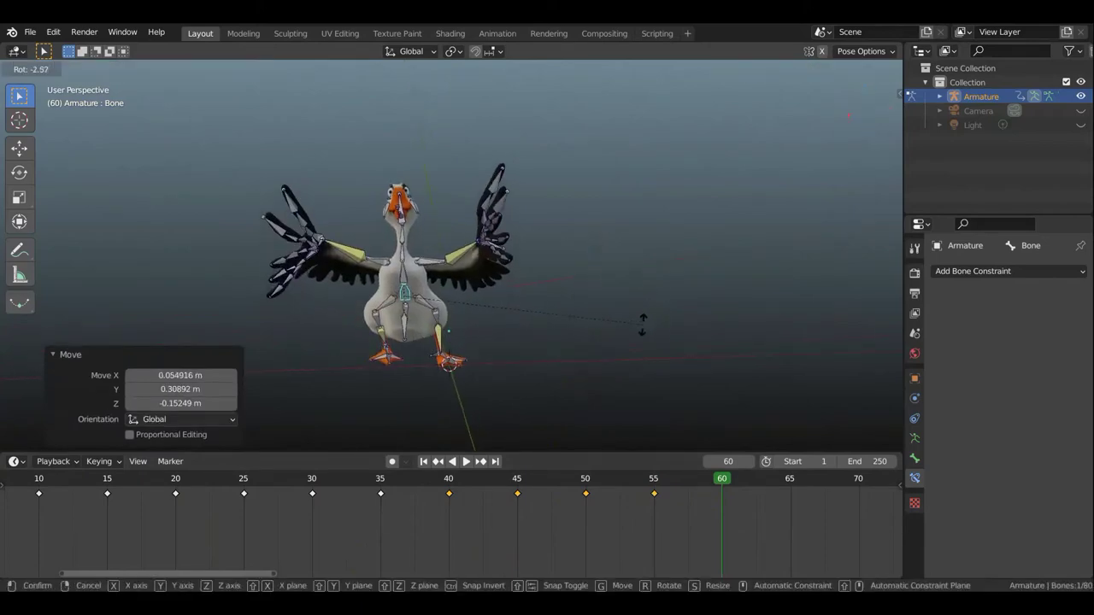
key(g)
click(635, 340)
From the side, move the left wing bone and a body bone into the new pose.
mouse_move(635, 340)
middle_down()
mouse_move(604, 250)
mouse_move(430, 249)
middle_up()
key(g)
click(616, 249)
key(g)
click(432, 250)
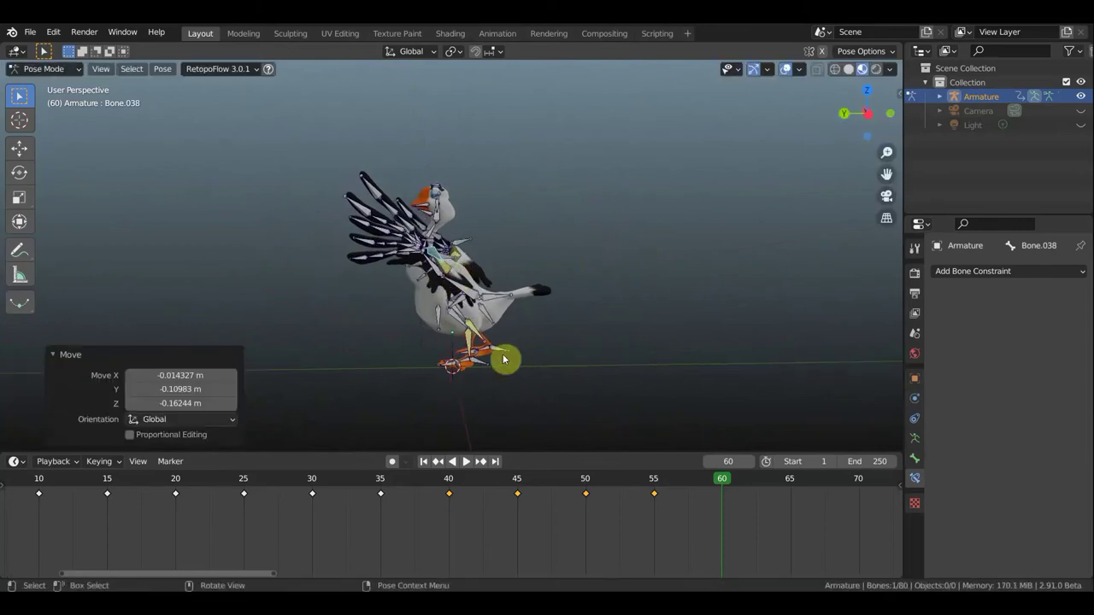
click(499, 350)
key(g)
click(477, 354)
middle_drag(477, 354, 671, 347)
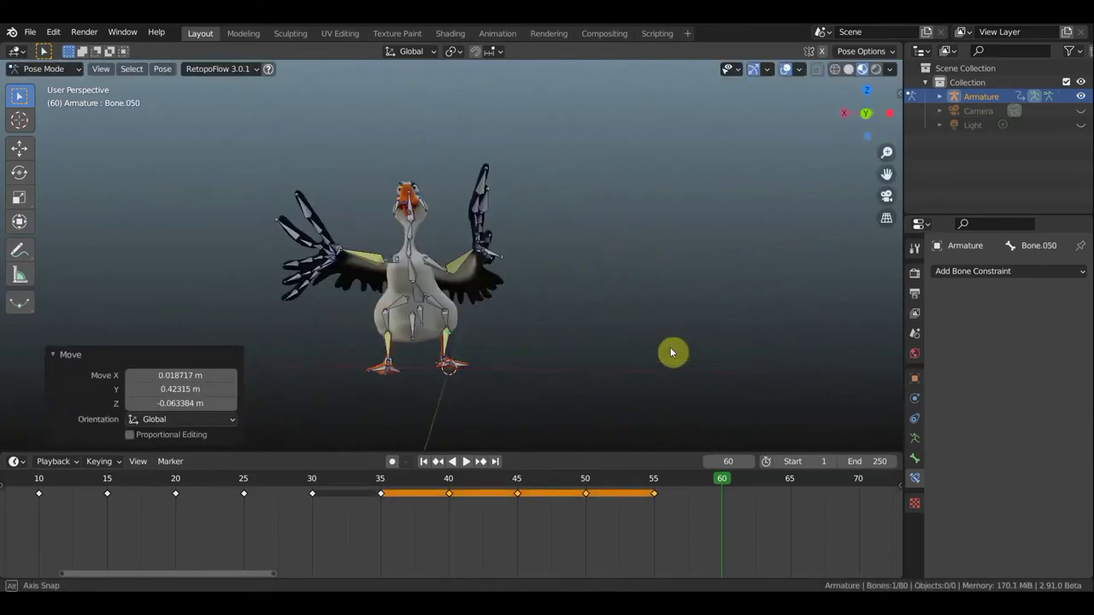
Rotate the goose's root bone in the top view.
click(430, 293)
key(KP_7)
key(r)
click(634, 296)
Select all bones, key them at frame 60, and preview the animation.
key(a)
key(i)
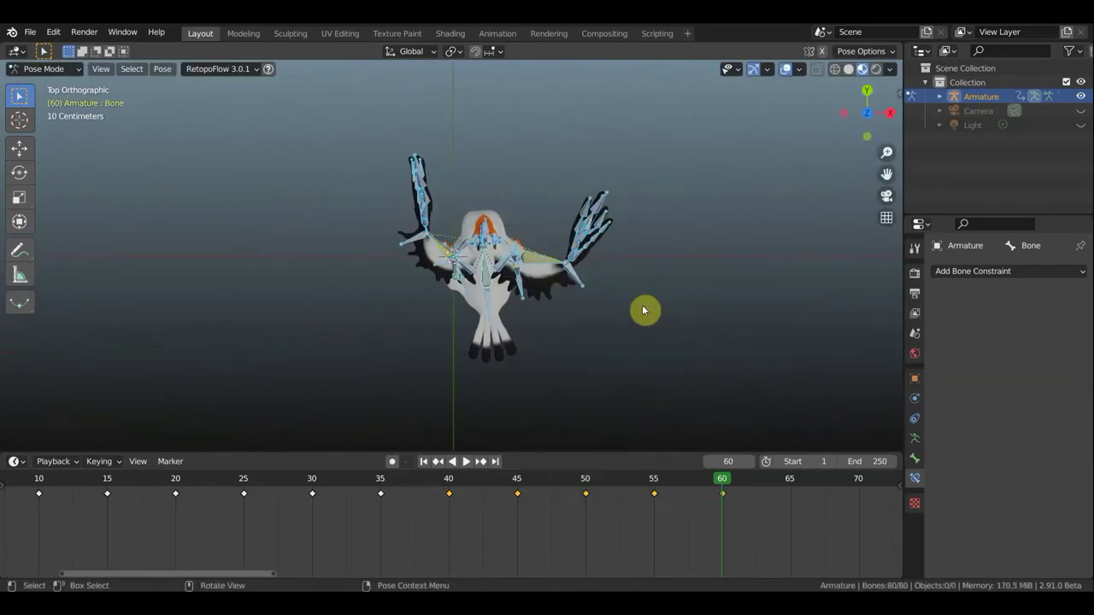
key(space)
key(Escape)
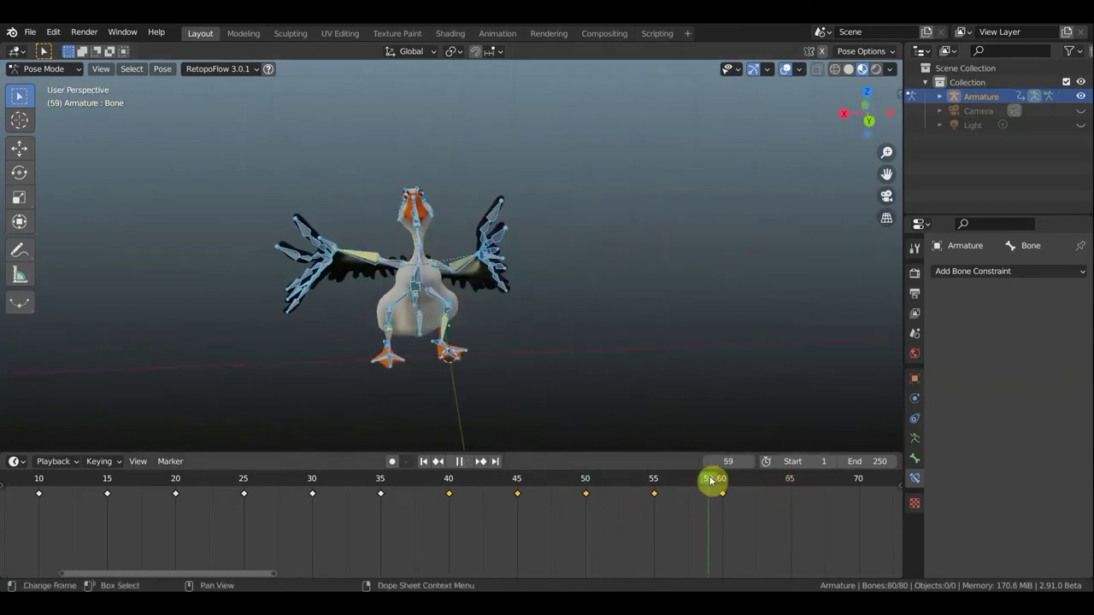
Refine the pose by moving the right wing bone and rotating the left wing bone.
mouse_move(530, 171)
middle_down()
mouse_move(469, 267)
mouse_move(586, 264)
middle_up()
click(467, 266)
key(g)
click(617, 277)
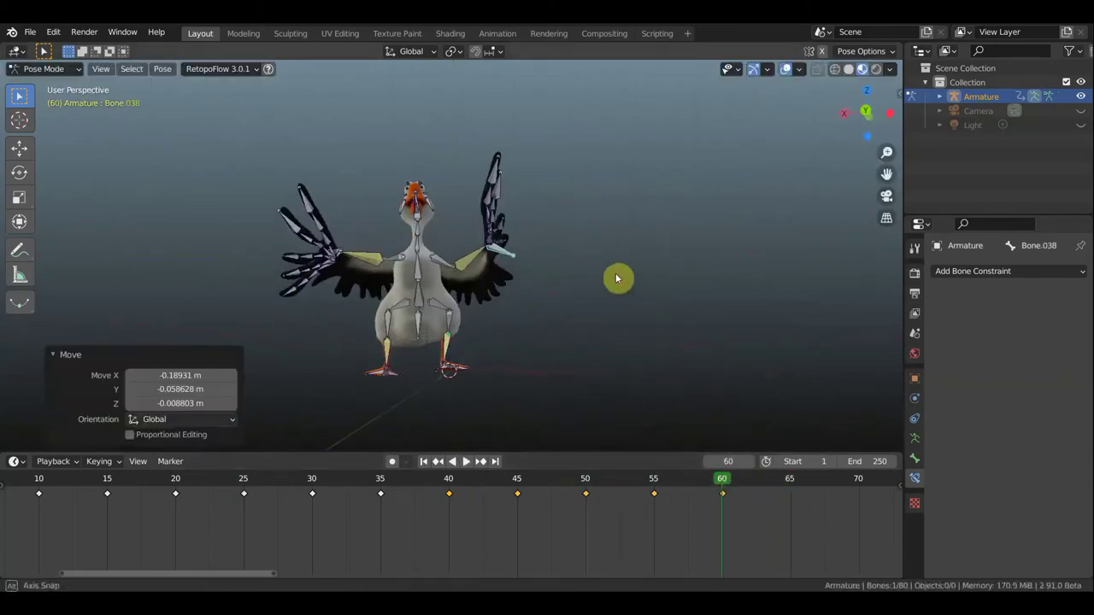
middle_drag(658, 322, 463, 292)
click(463, 292)
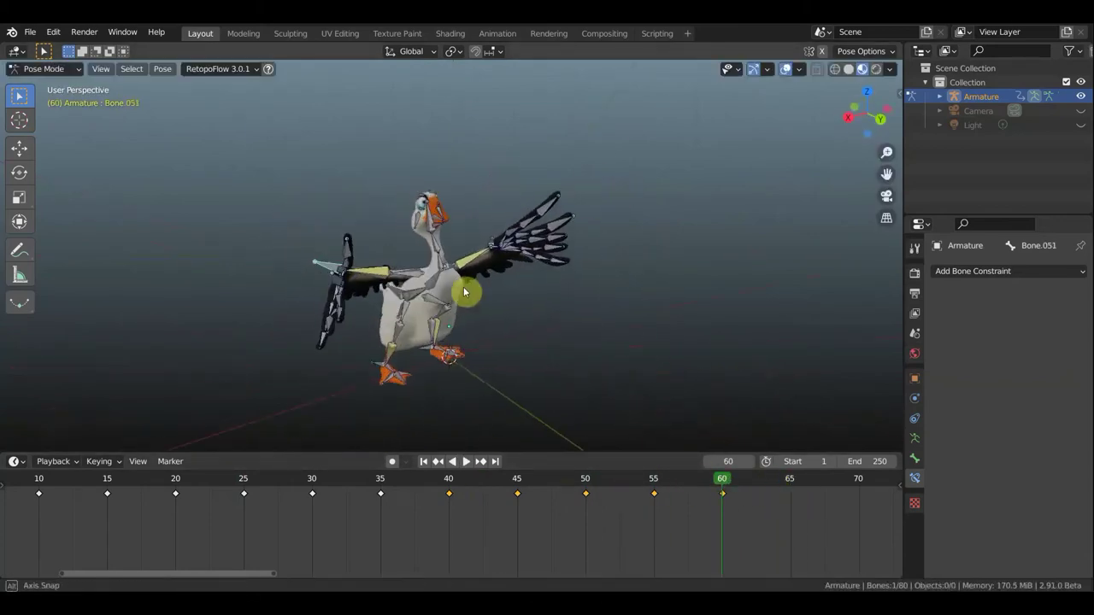
click(494, 419)
mouse_move(494, 418)
middle_down()
mouse_move(443, 257)
mouse_move(656, 268)
middle_up()
click(449, 259)
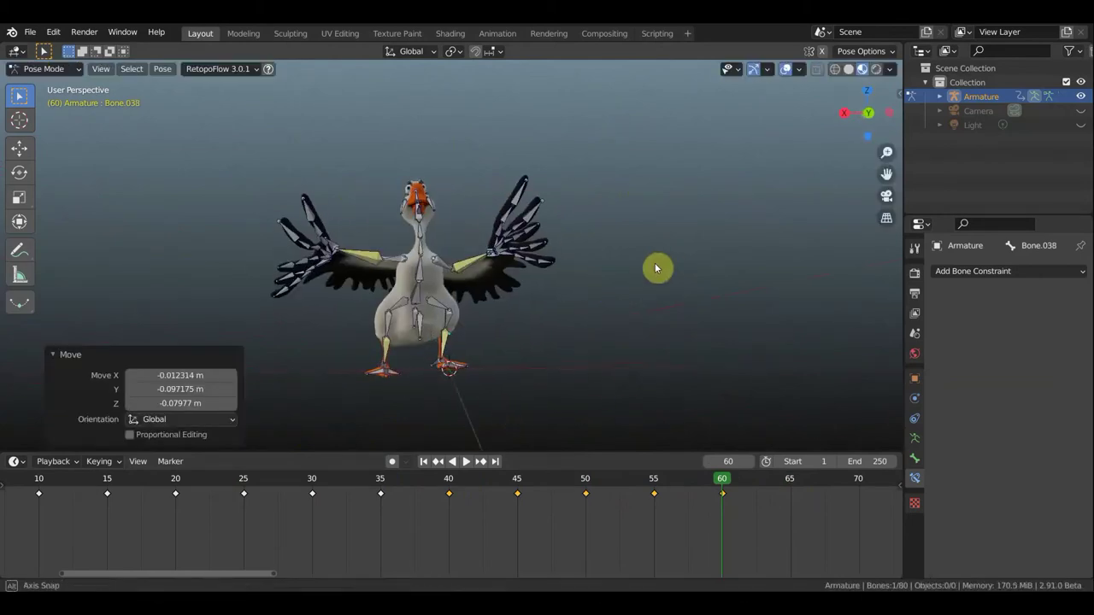
key(g)
click(673, 342)
Key location and rotation for all bones at frame 60 and play the animation.
key(a)
key(i)
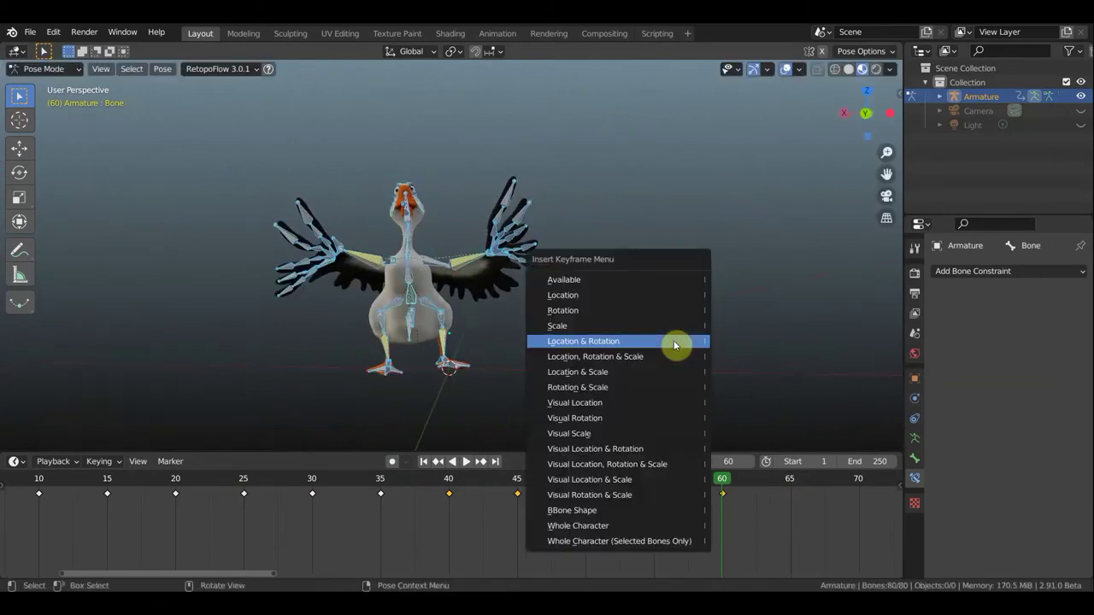
click(674, 340)
key(shift+ctrl+space)
key(Escape)
middle_drag(718, 428, 713, 387)
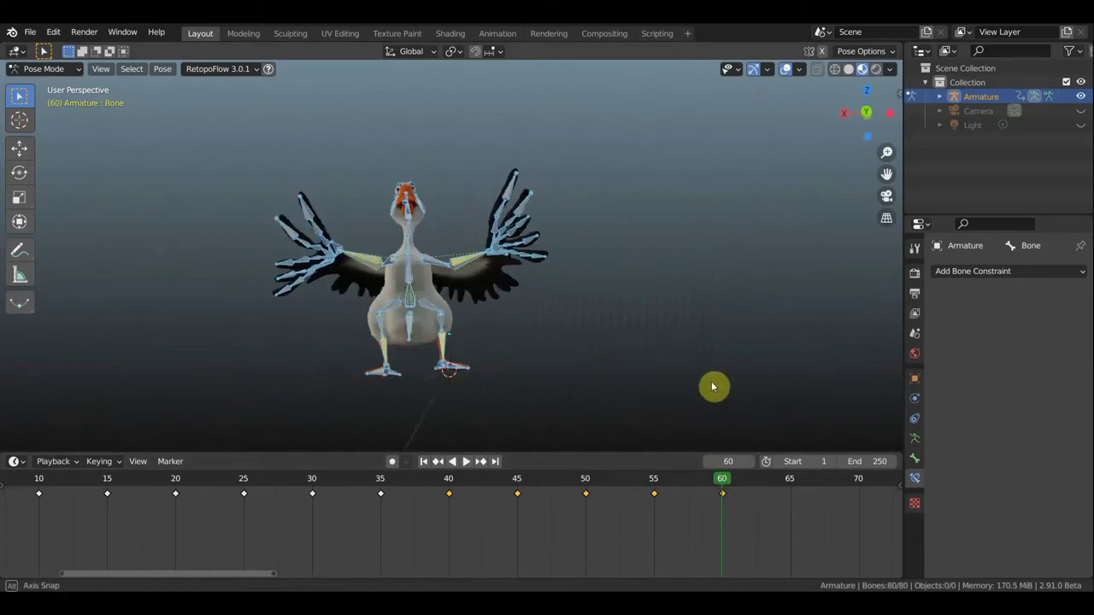
Hide the overlays and adjust a wing bone's rotation and position from the side.
click(785, 68)
scroll(252, 521, down, 2)
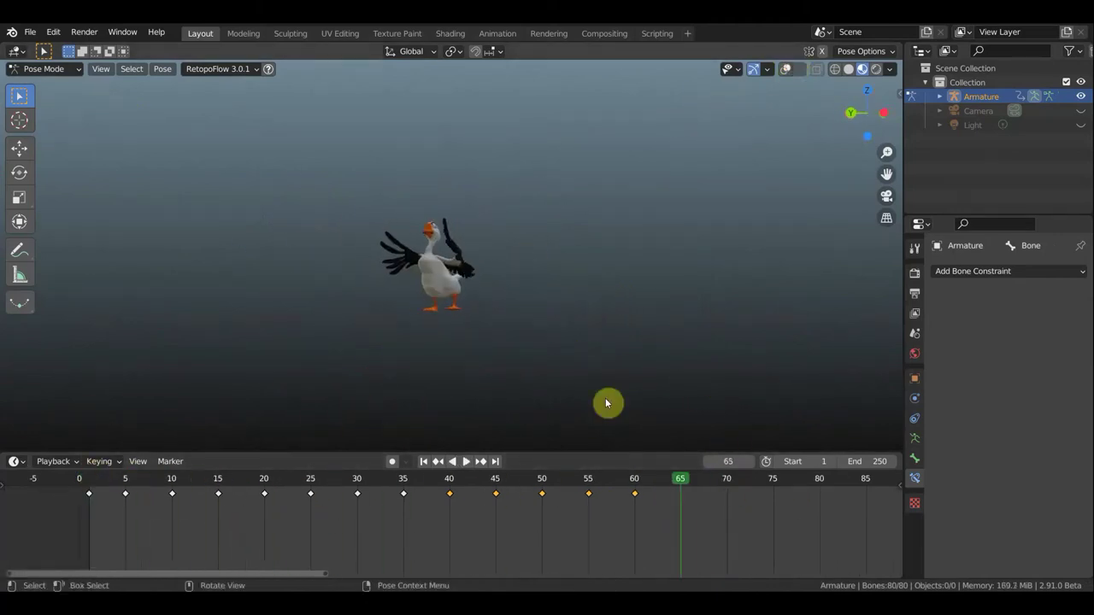
middle_drag(540, 252, 673, 158)
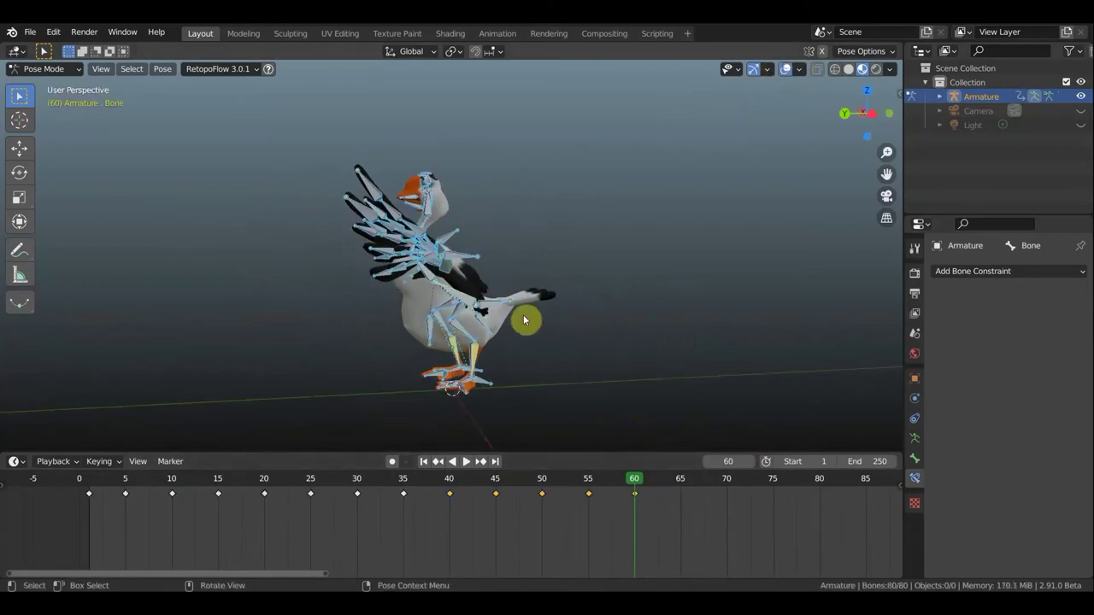
key(r)
click(604, 307)
key(g)
click(625, 313)
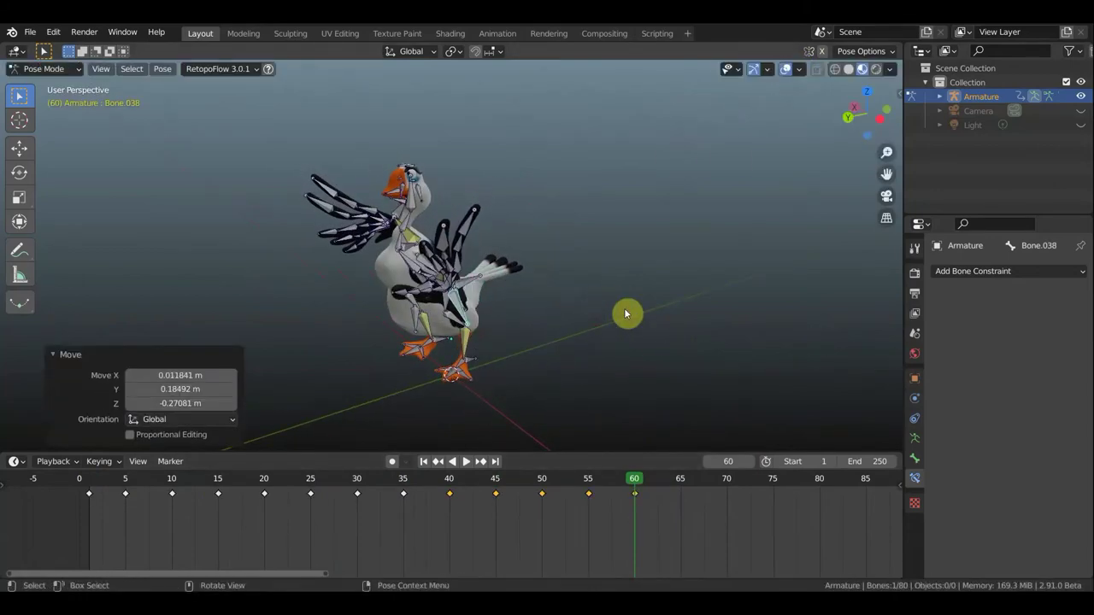
From the opposite side, rotate the left wing bone and move bones further.
mouse_move(624, 313)
middle_down()
mouse_move(513, 272)
mouse_move(608, 339)
mouse_move(567, 213)
mouse_move(598, 240)
middle_up()
click(513, 272)
key(r)
click(667, 334)
key(g)
click(587, 311)
mouse_move(586, 310)
middle_down()
mouse_move(666, 293)
mouse_move(652, 176)
middle_up()
key(g)
click(664, 303)
Re-key location and rotation at frame 60 and play the animation.
key(i)
click(765, 271)
click(586, 488)
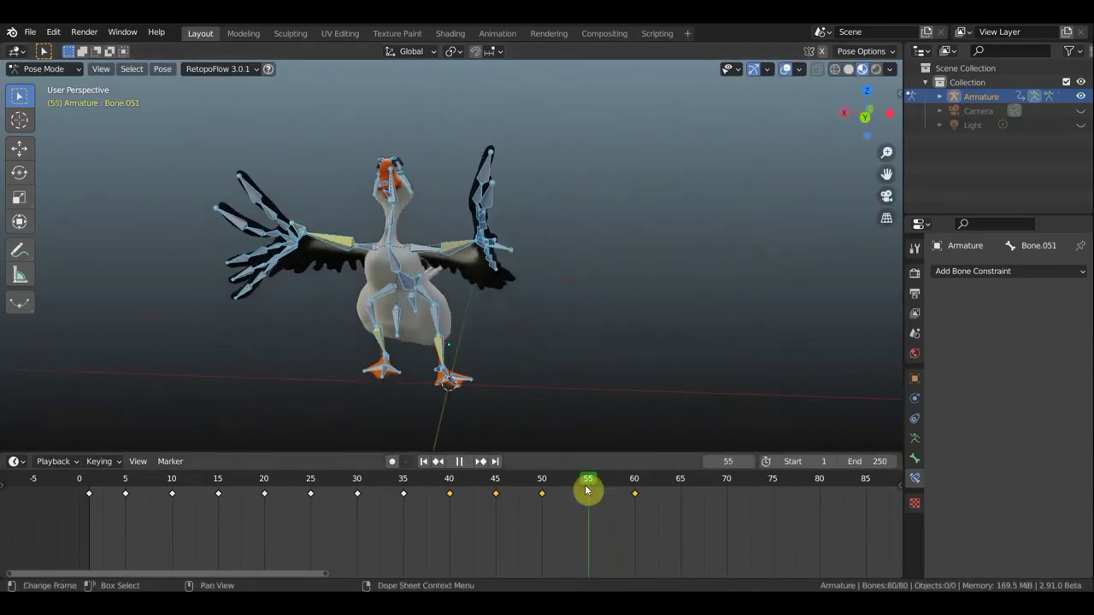
key(space)
key(space)
Move the wing bones into a new pose for frame 65.
mouse_move(547, 410)
middle_down()
mouse_move(399, 349)
mouse_move(476, 301)
middle_up()
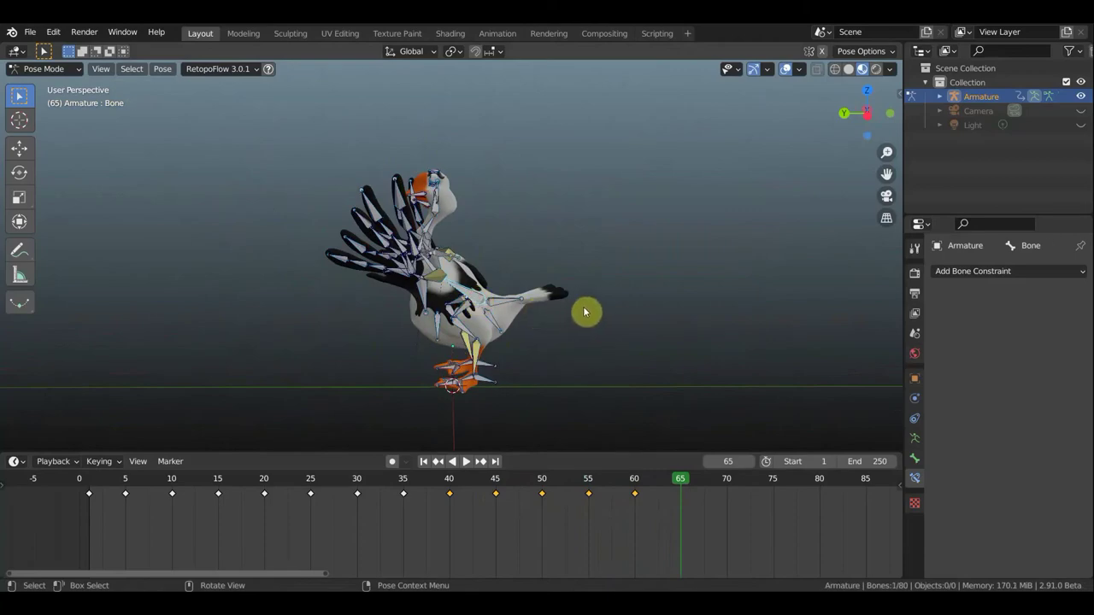
click(616, 330)
key(g)
click(606, 332)
middle_drag(606, 332, 515, 292)
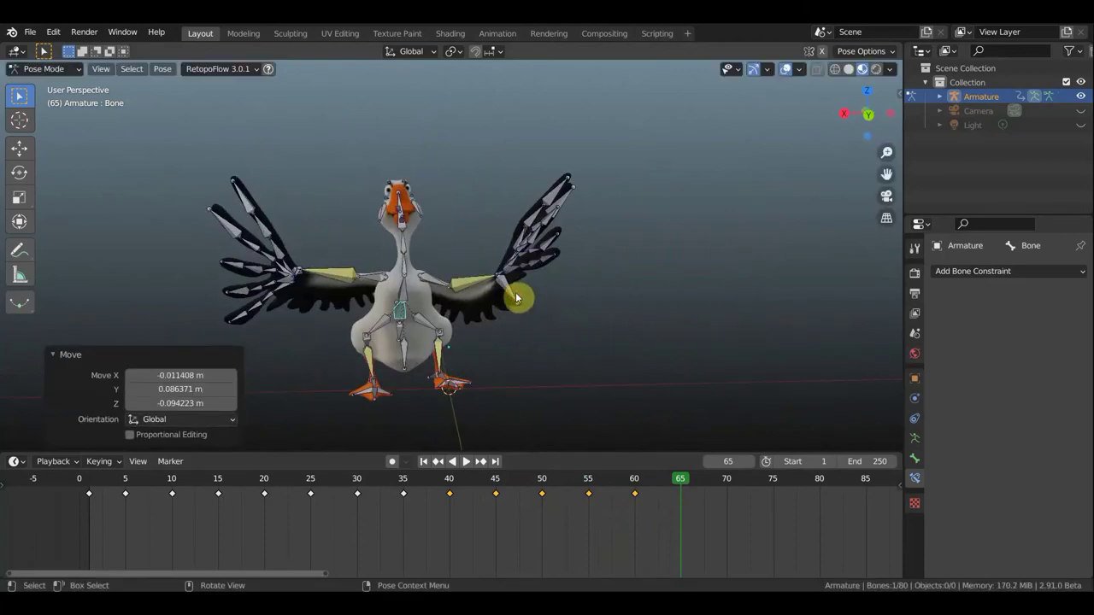
key(g)
click(439, 298)
mouse_move(439, 299)
middle_down()
mouse_move(608, 315)
mouse_move(614, 297)
middle_up()
key(g)
click(628, 345)
Reposition Bone.051 and rotate the right-wing bone Bone.038.
click(440, 417)
key(g)
click(451, 428)
middle_drag(450, 427, 405, 230)
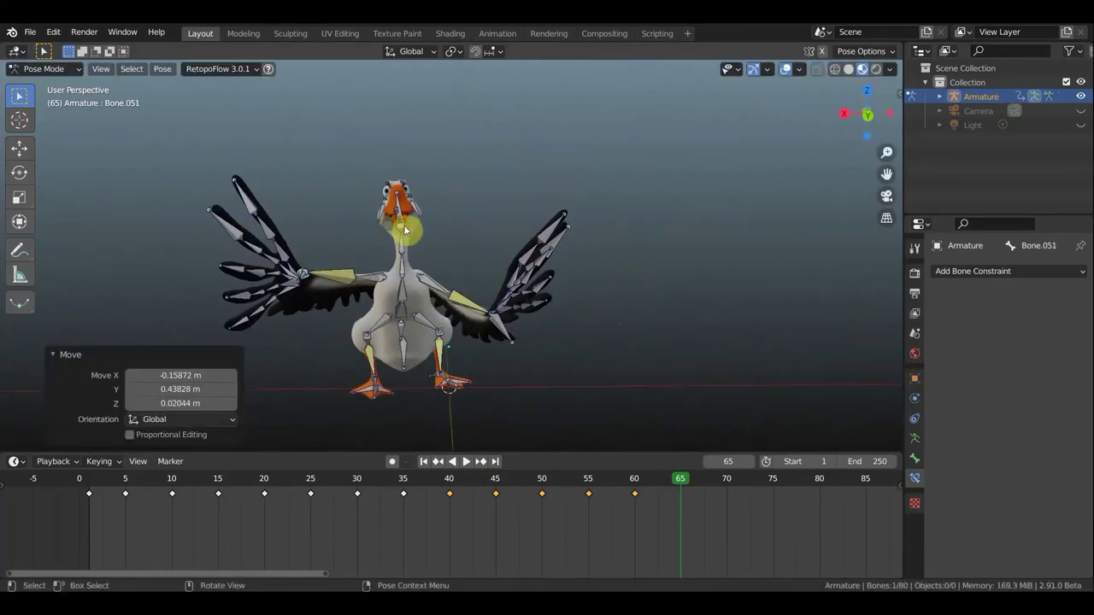
click(478, 299)
key(r)
click(501, 305)
mouse_move(501, 305)
middle_down()
mouse_move(574, 298)
mouse_move(489, 319)
mouse_move(518, 256)
middle_up()
key(r)
click(525, 317)
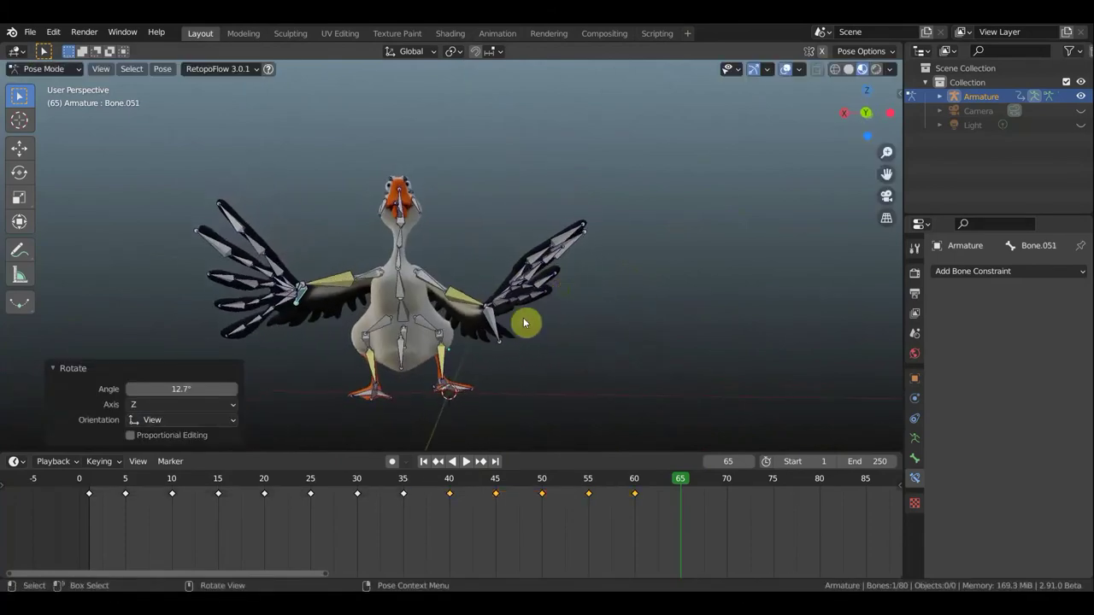
Move the wing bone, key location and rotation at frame 65, and play the animation.
key(g)
click(604, 341)
key(i)
click(606, 339)
click(625, 483)
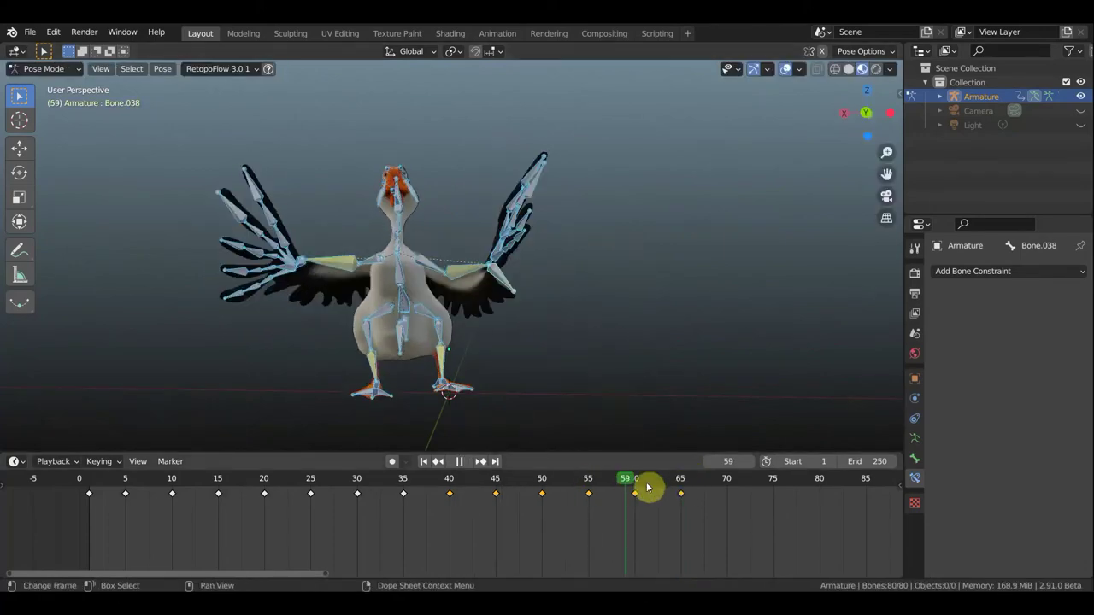
key(space)
At frame 70, move a chest bone and move and rotate wing bone Bone.051.
mouse_move(602, 483)
mouse_down()
mouse_move(486, 482)
mouse_move(689, 505)
mouse_move(727, 486)
mouse_up()
middle_drag(576, 290, 402, 299)
key(g)
click(502, 301)
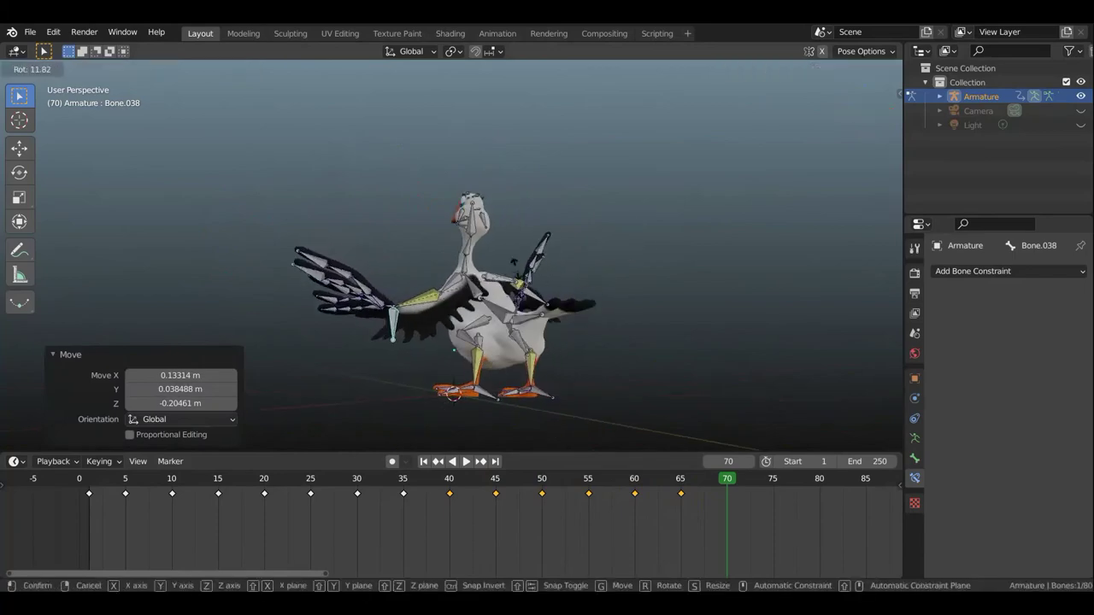
click(598, 299)
key(r)
key(g)
click(603, 312)
key(r)
click(590, 309)
mouse_move(589, 310)
middle_down()
mouse_move(433, 306)
mouse_move(322, 373)
mouse_move(484, 341)
mouse_move(462, 315)
middle_up()
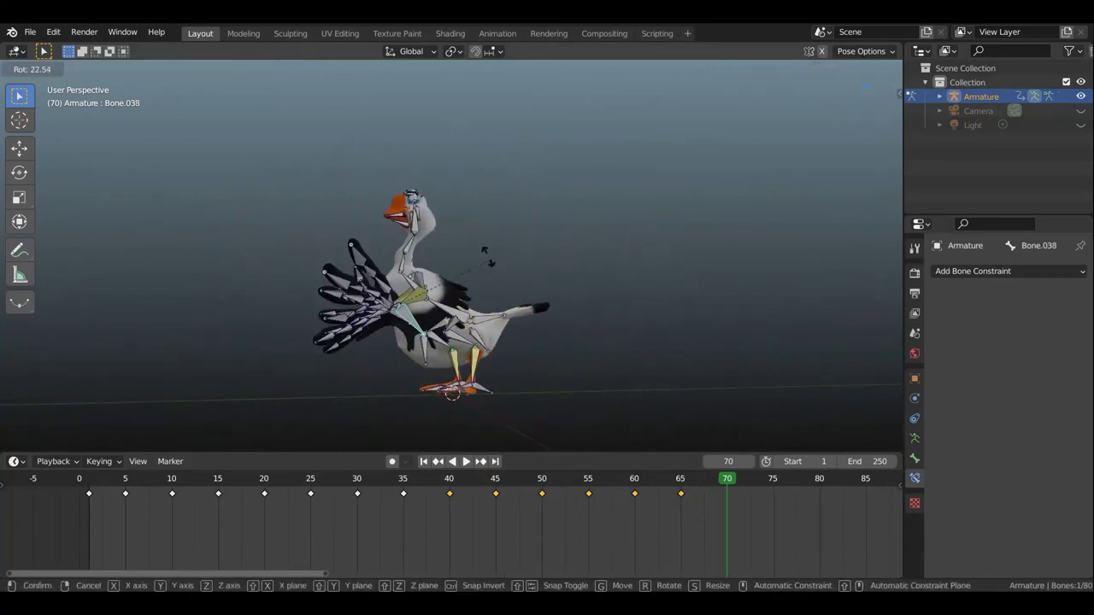
Select all bones and key location and rotation at frame 70.
middle_drag(481, 245, 648, 278)
key(a)
key(i)
click(702, 278)
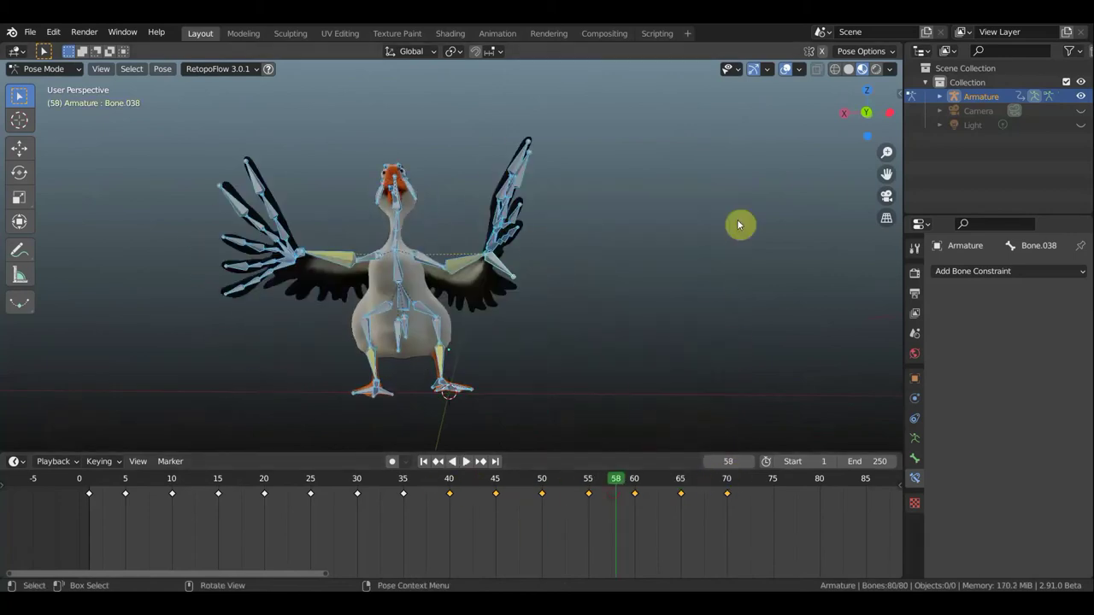
Hide the bone overlays, scrub through the animation, and go to frame 95.
key(shift+alt+z)
mouse_move(623, 481)
mouse_down()
mouse_move(734, 491)
mouse_move(120, 498)
mouse_move(757, 498)
mouse_move(539, 493)
mouse_up()
middle_drag(599, 376, 520, 367)
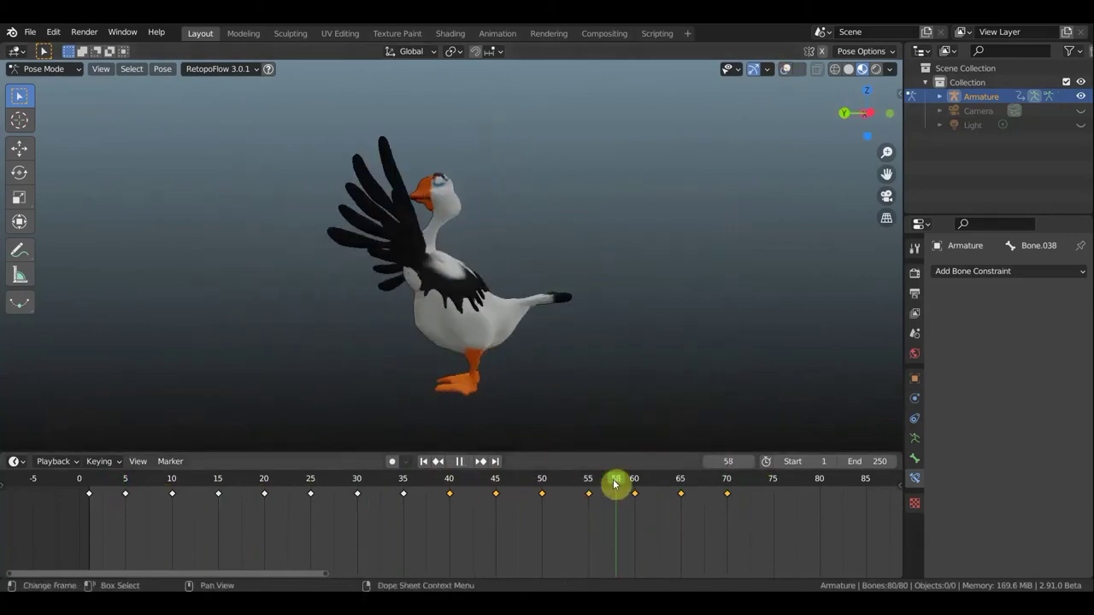
click(459, 461)
Rotate and reposition the wing bones, including Bone.051, into a lowered pose at frame 95.
key(r)
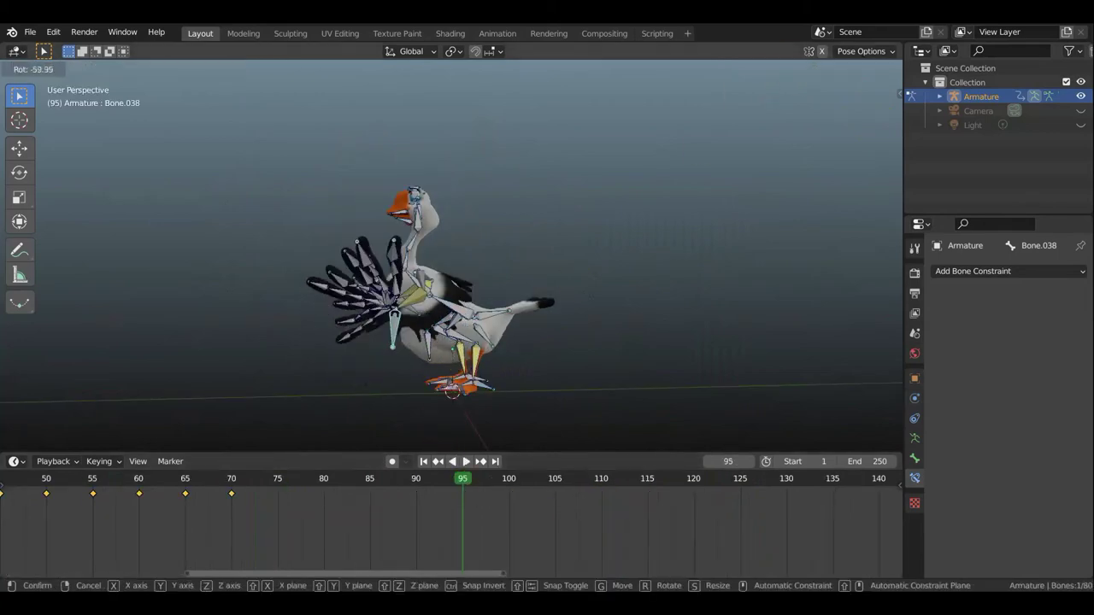
click(475, 353)
middle_drag(474, 353, 611, 367)
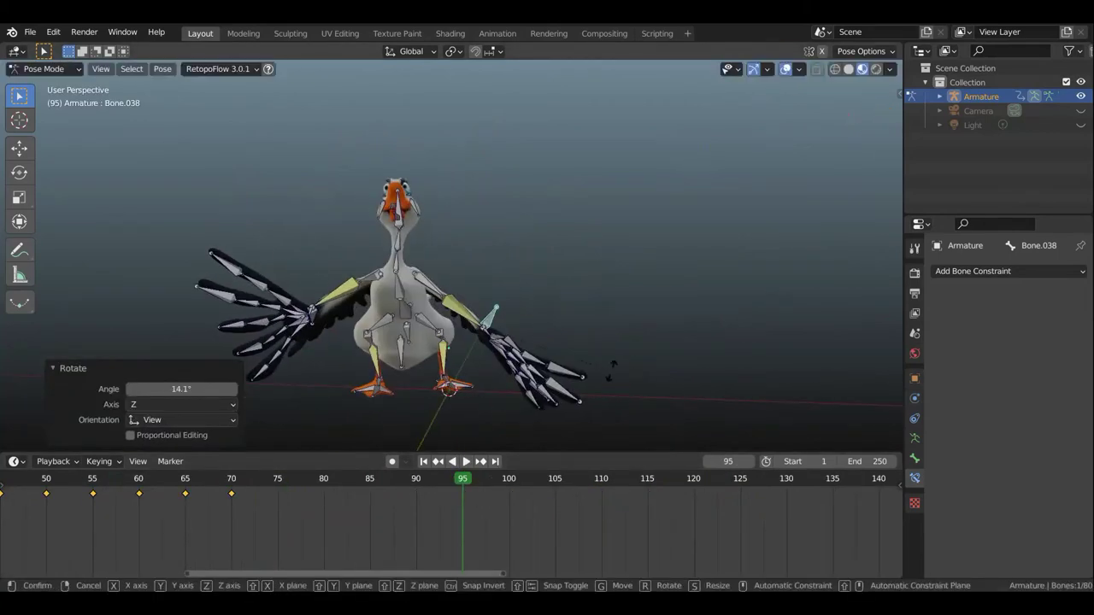
click(556, 360)
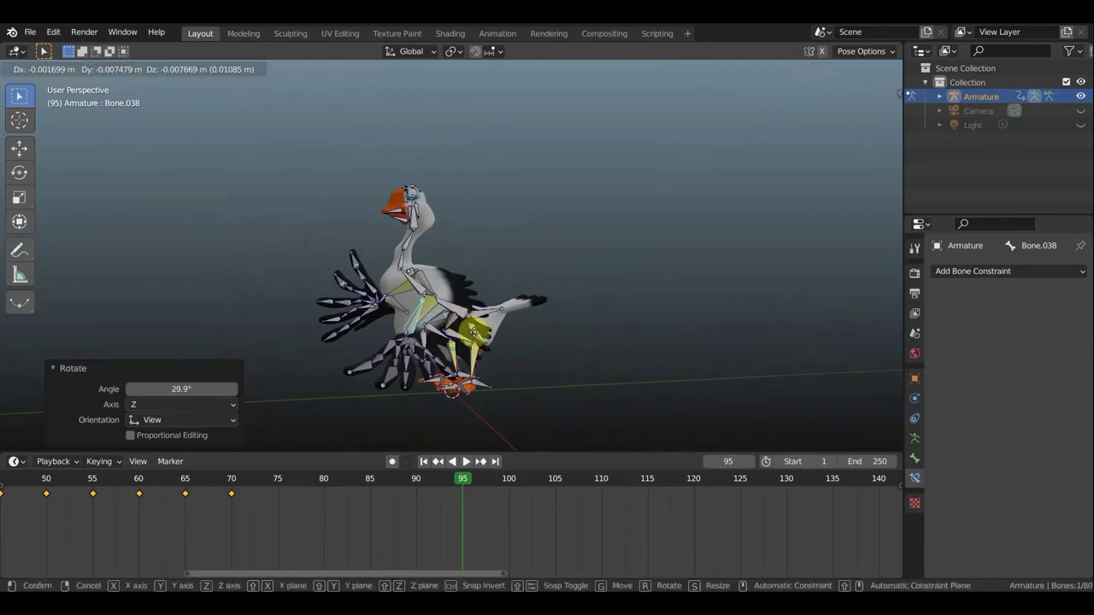
middle_drag(586, 345, 533, 330)
key(r)
click(555, 401)
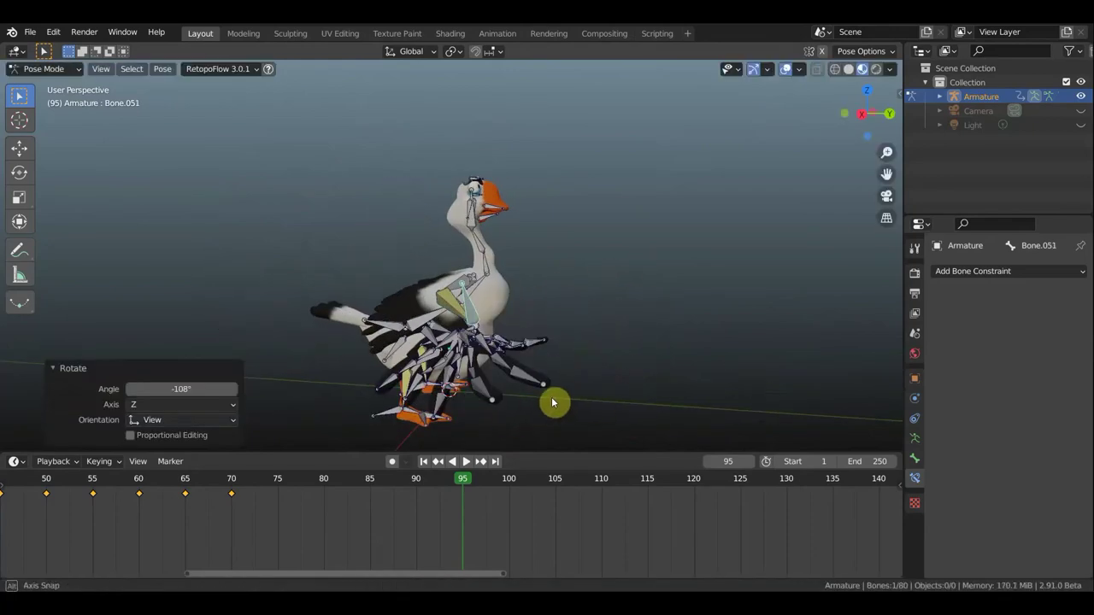
middle_drag(555, 401, 462, 388)
key(g)
click(475, 430)
Rotate left-wing Bone.038 down, adjust the central body bone, and rotate wing bone Bone.015.
click(249, 376)
key(r)
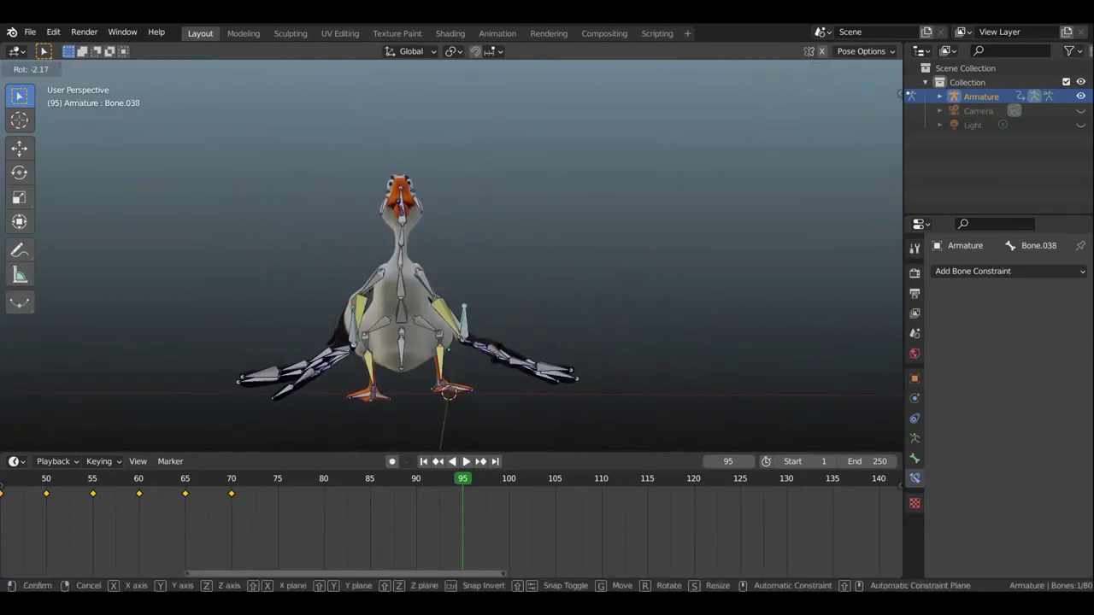
click(496, 356)
click(405, 308)
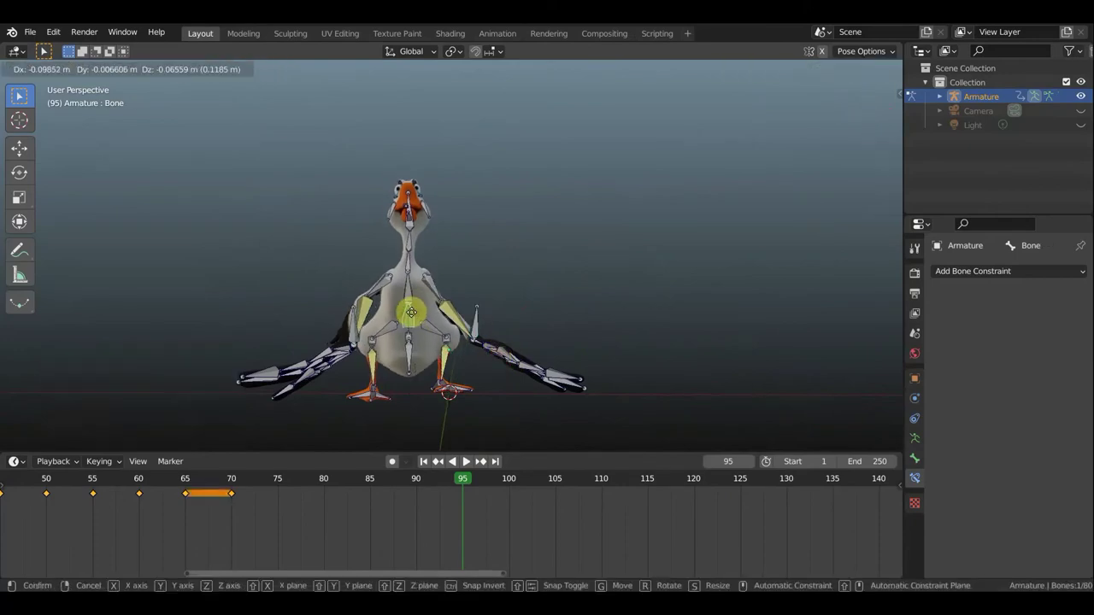
click(411, 312)
mouse_move(411, 312)
middle_down()
mouse_move(459, 359)
mouse_move(454, 286)
middle_up()
click(604, 334)
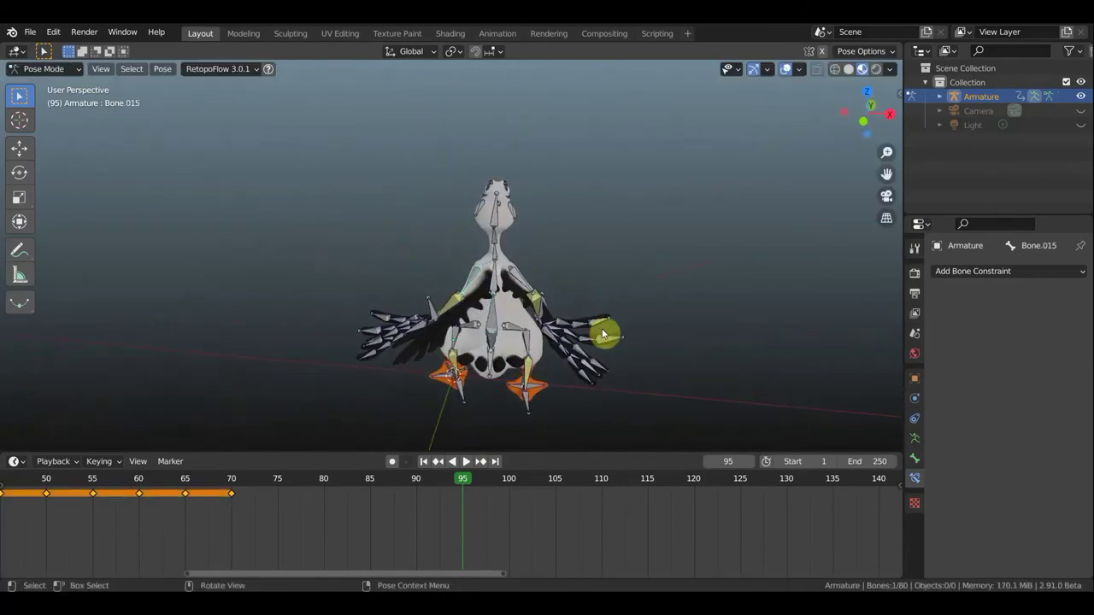
click(550, 361)
middle_drag(550, 361, 887, 351)
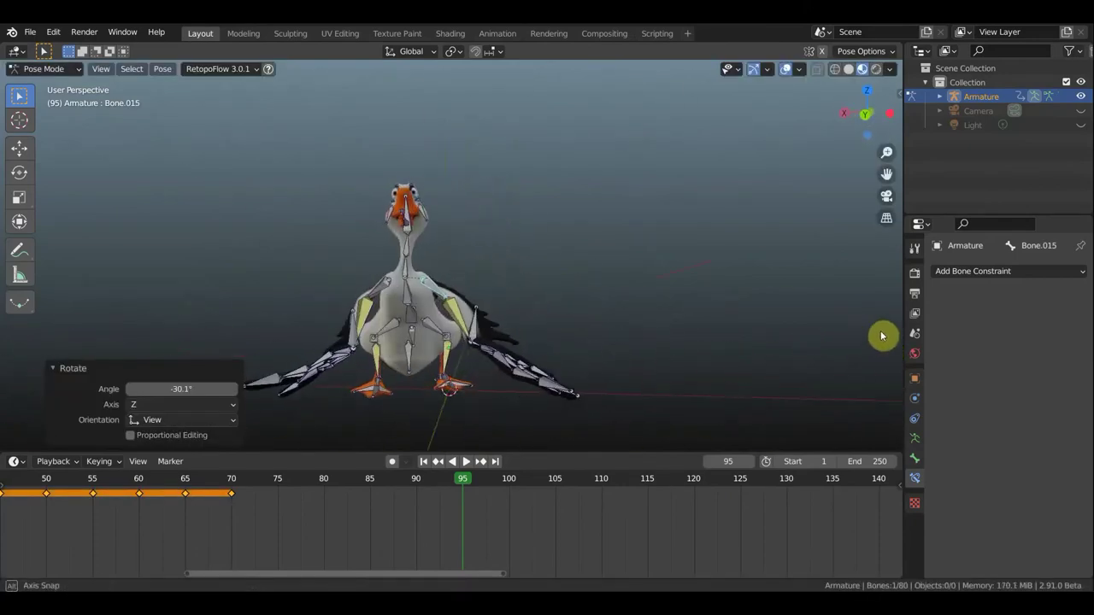
Key Location & Rotation on all bones at frame 95, then play back from frame 73.
key(a)
key(i)
click(723, 354)
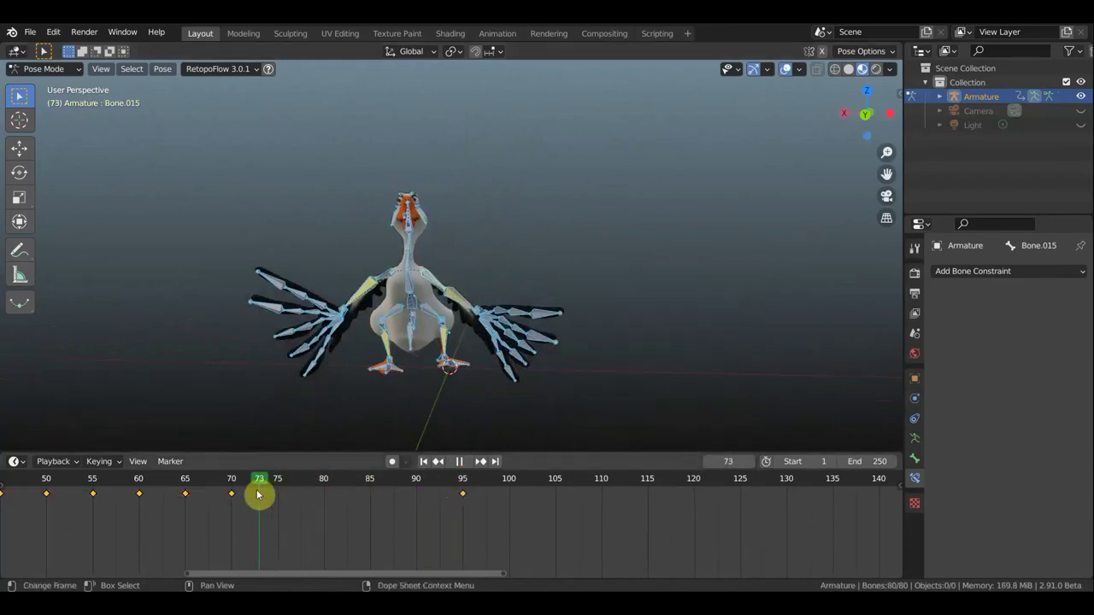
key(i)
click(614, 382)
key(space)
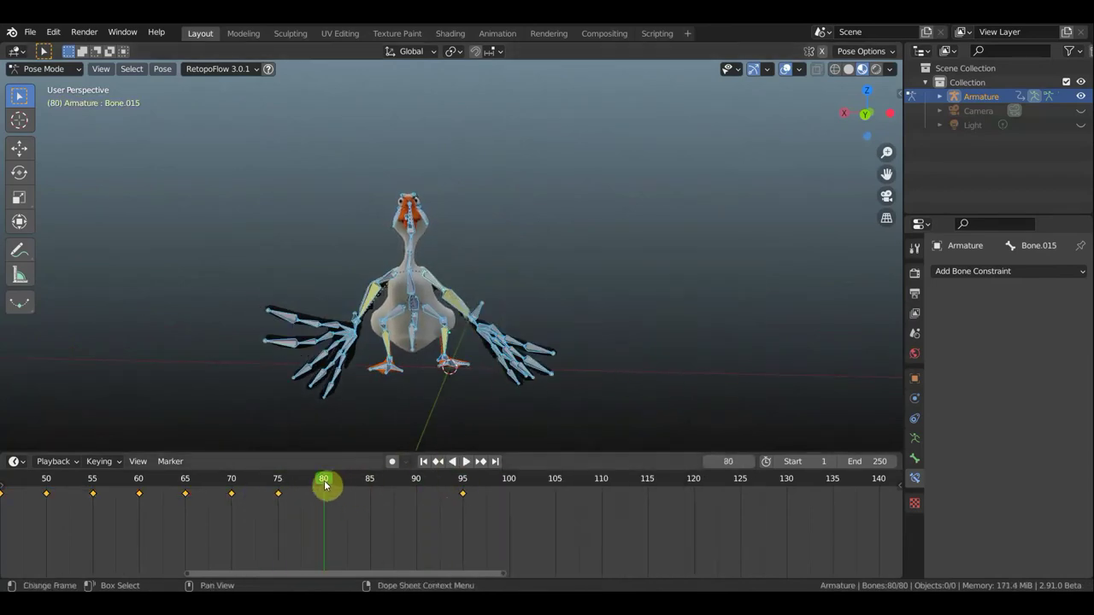
key(space)
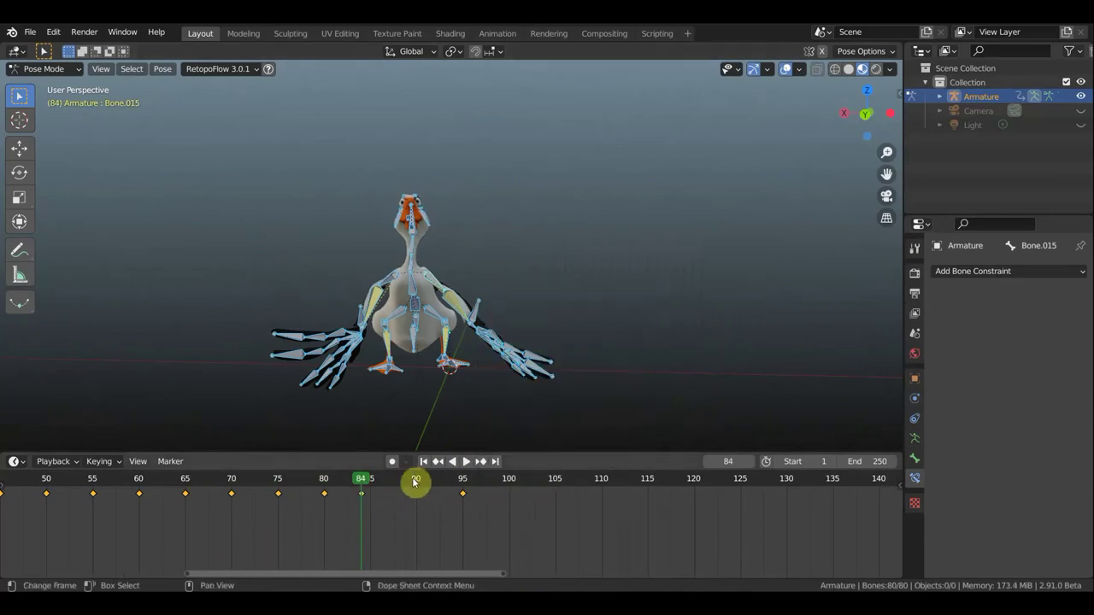
Return to frame 95, show bone overlays, nudge a bone, and select the stray keys between 70 and 95.
click(416, 480)
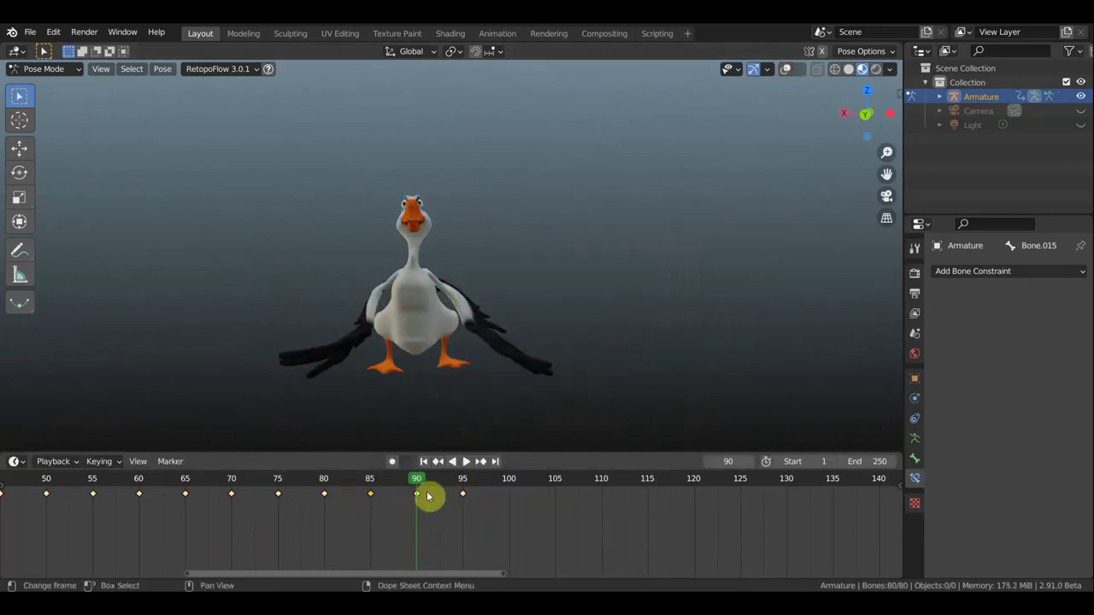
mouse_move(428, 497)
mouse_down()
mouse_move(464, 499)
mouse_move(276, 485)
mouse_up()
key(shift+alt+z)
click(450, 366)
key(g)
click(512, 372)
Delete the stray in-between keyframes and nudge a bone at frame 95.
click(327, 520)
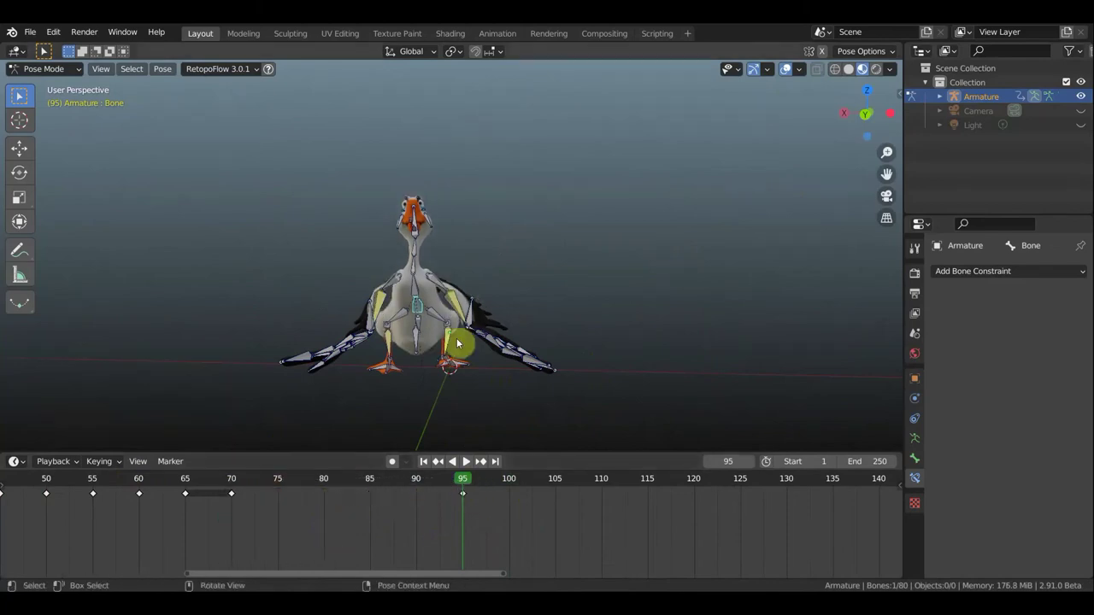
key(g)
click(546, 346)
key(g)
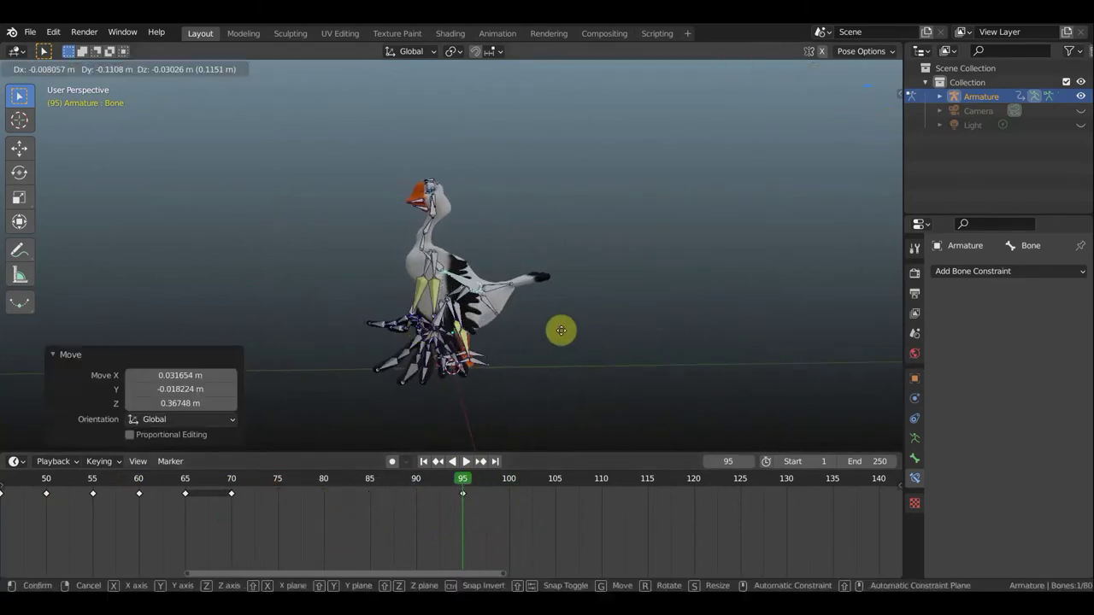
click(557, 331)
middle_drag(561, 335, 381, 424)
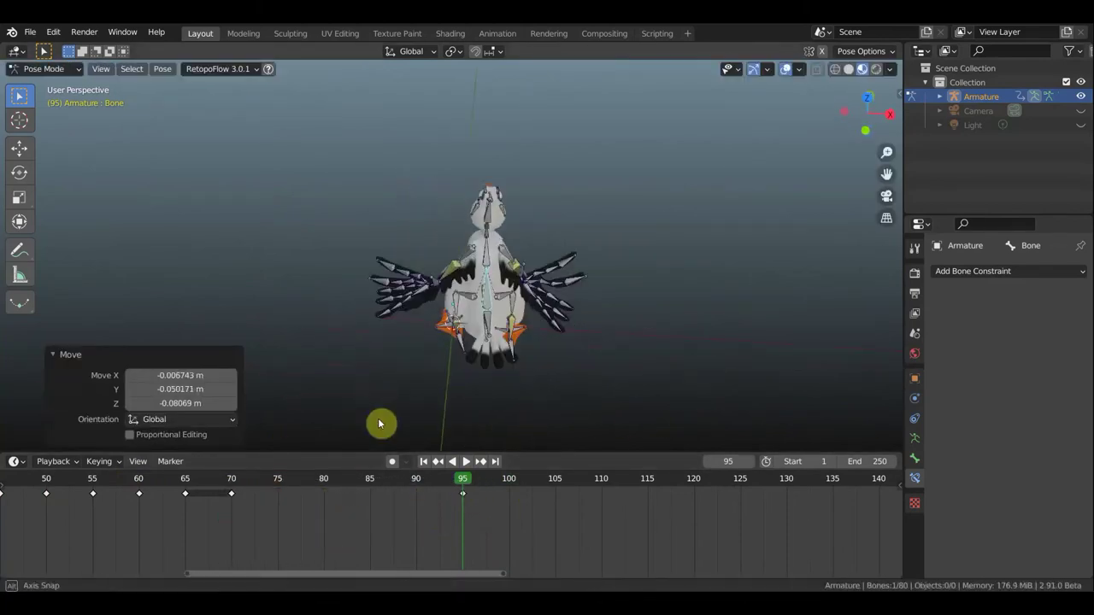
Rotate and move wing bones, including Bone.050, checking the pose from a top view.
key(r)
click(599, 365)
key(g)
click(596, 368)
middle_drag(596, 368, 603, 253)
key(r)
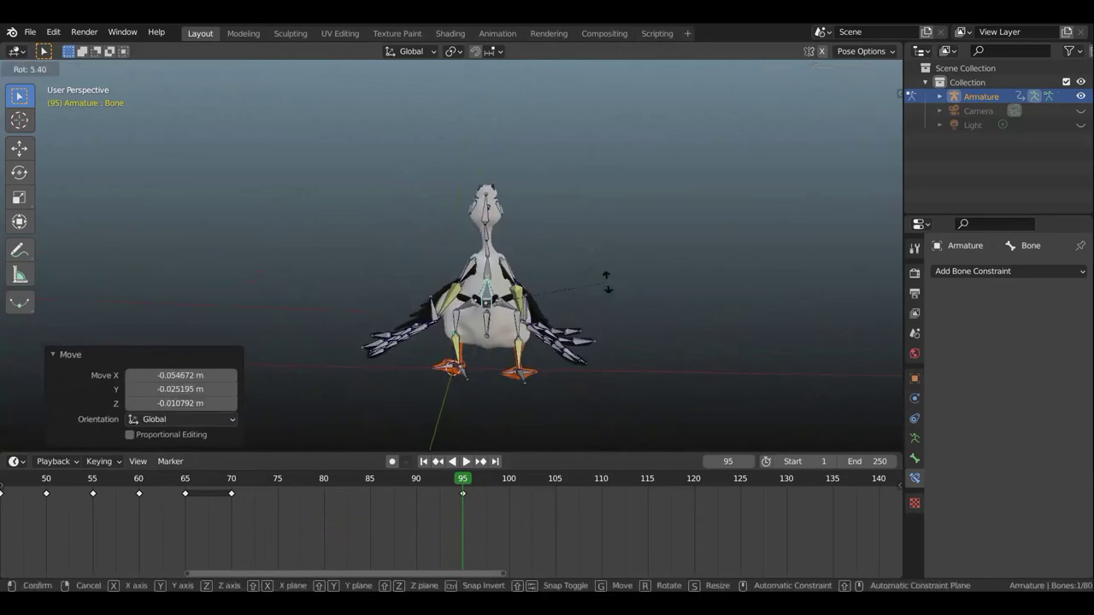
click(607, 288)
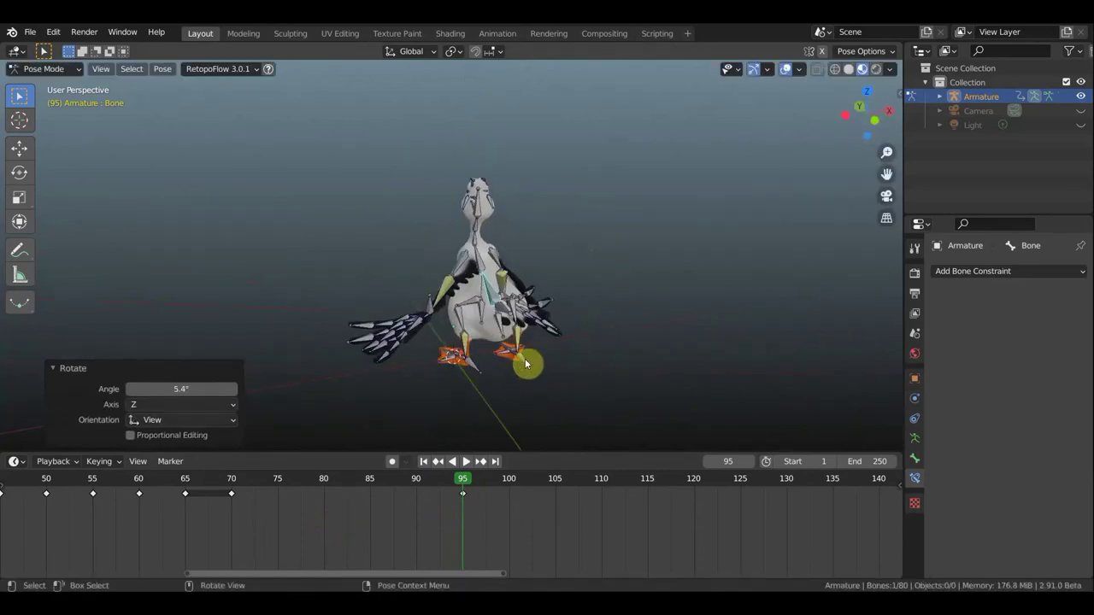
click(525, 363)
key(KP_7)
click(634, 354)
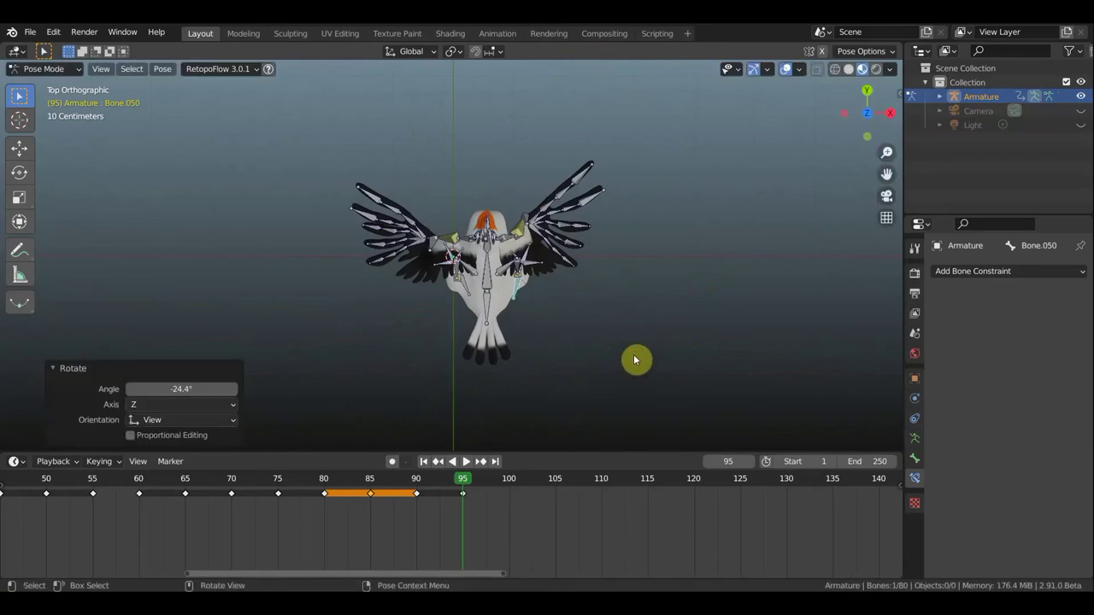
middle_drag(634, 354, 359, 246)
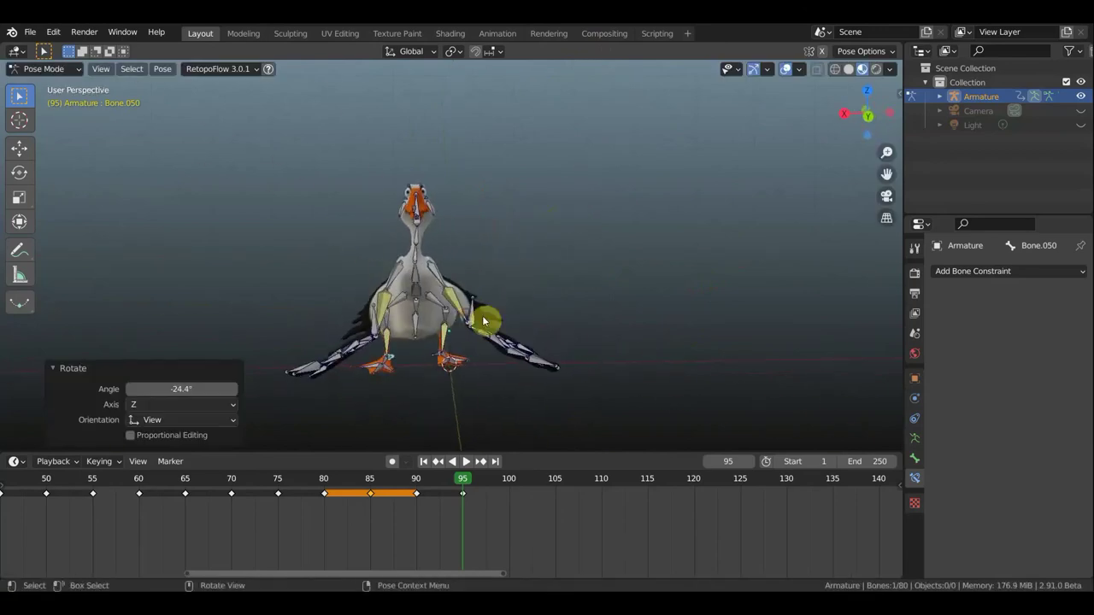
Rotate and move right-wing Bone.038 so the right wing droops lower.
click(483, 320)
middle_drag(547, 325, 513, 321)
key(r)
click(497, 318)
click(497, 318)
key(r)
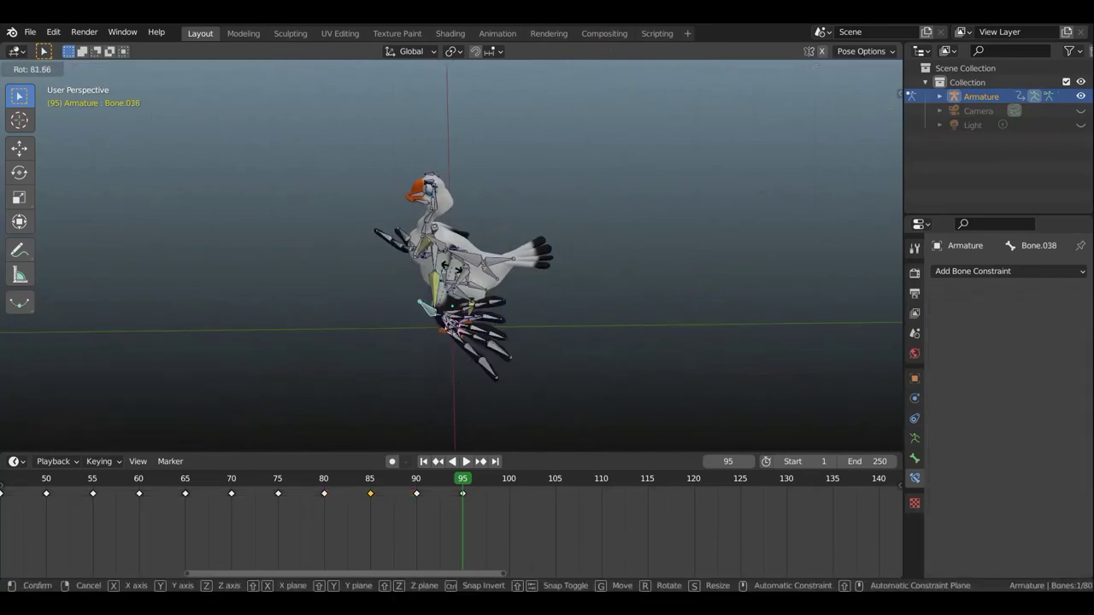
click(493, 305)
key(g)
click(527, 317)
Move and rotate wing bone Bone.051 into its spread position.
middle_drag(527, 317, 706, 274)
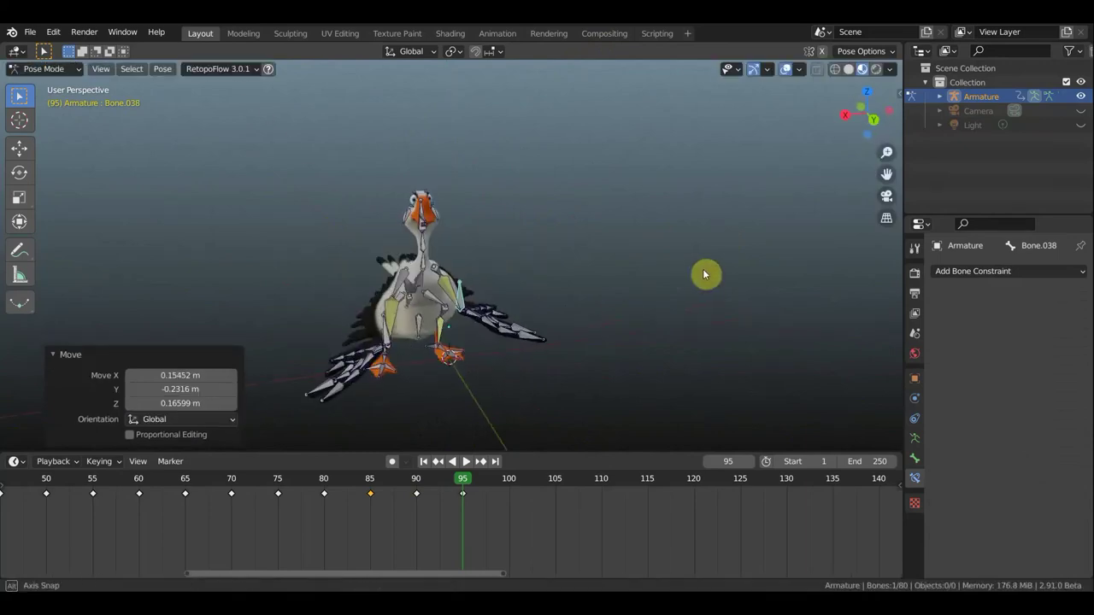
click(504, 329)
mouse_move(505, 329)
middle_down()
mouse_move(633, 339)
mouse_move(492, 346)
middle_up()
key(g)
click(576, 335)
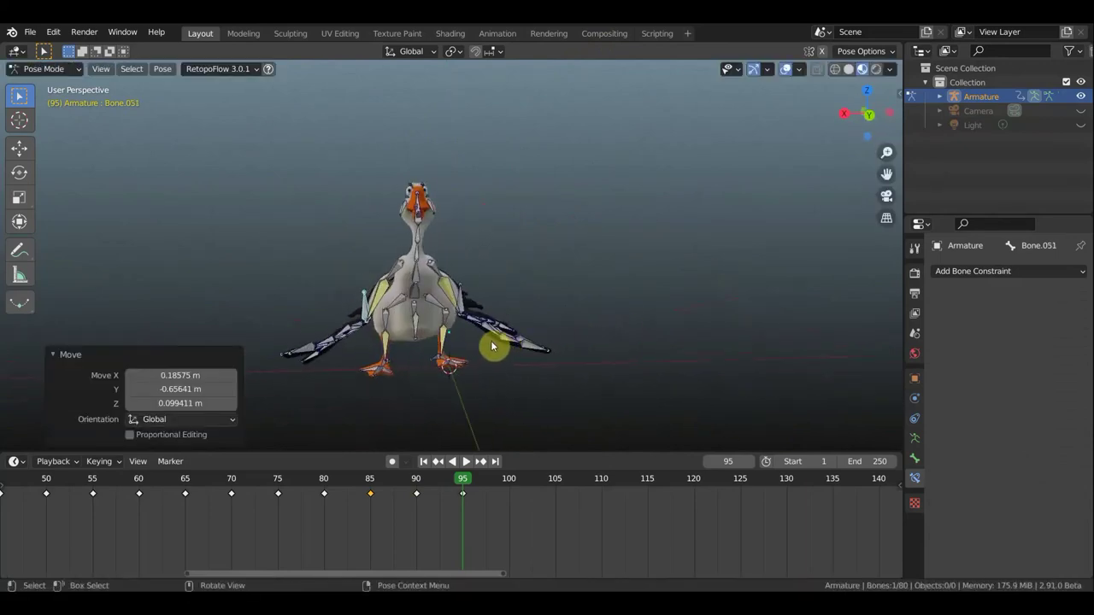
click(464, 310)
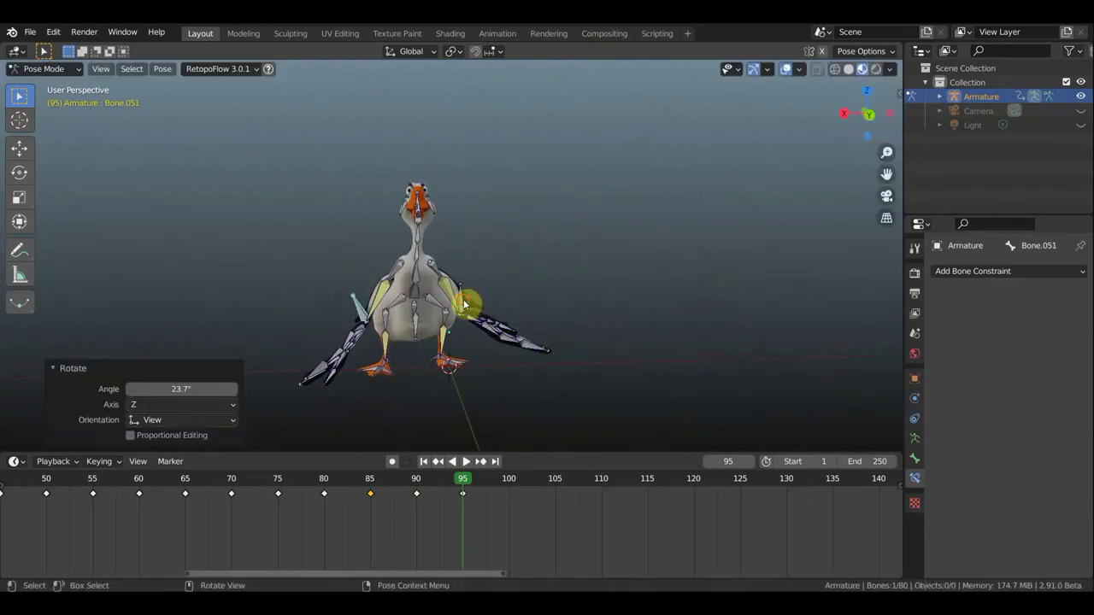
Rotate the right wing bone further to lower and spread the right wing.
click(513, 346)
key(g)
click(522, 330)
key(r)
click(329, 407)
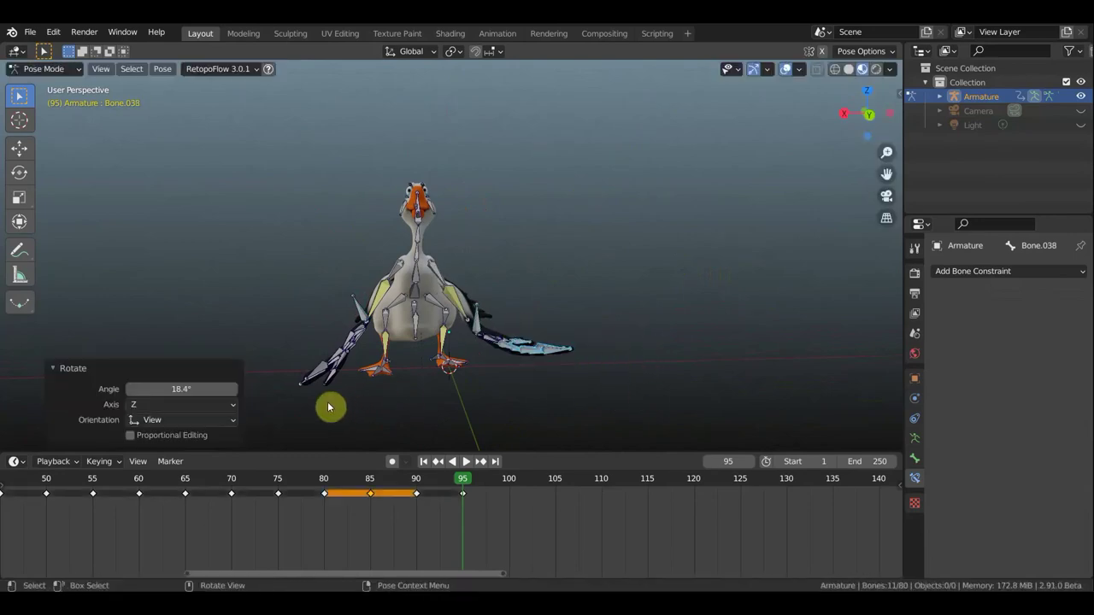
click(560, 433)
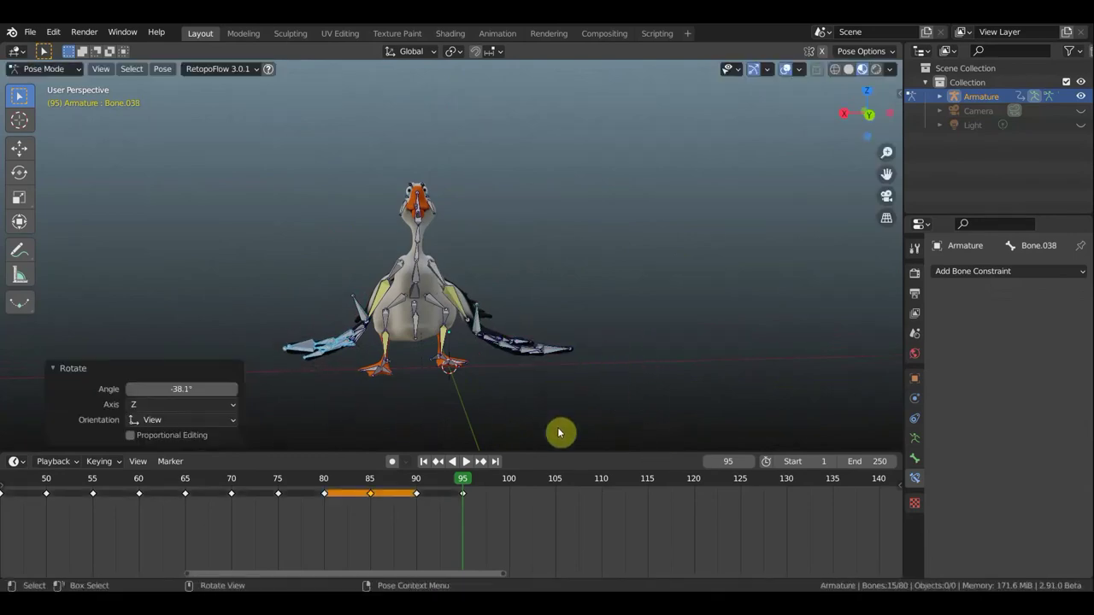
Shift the root bone slightly and spread the left wing bones, undoing one stray rotation.
click(449, 299)
key(g)
click(478, 317)
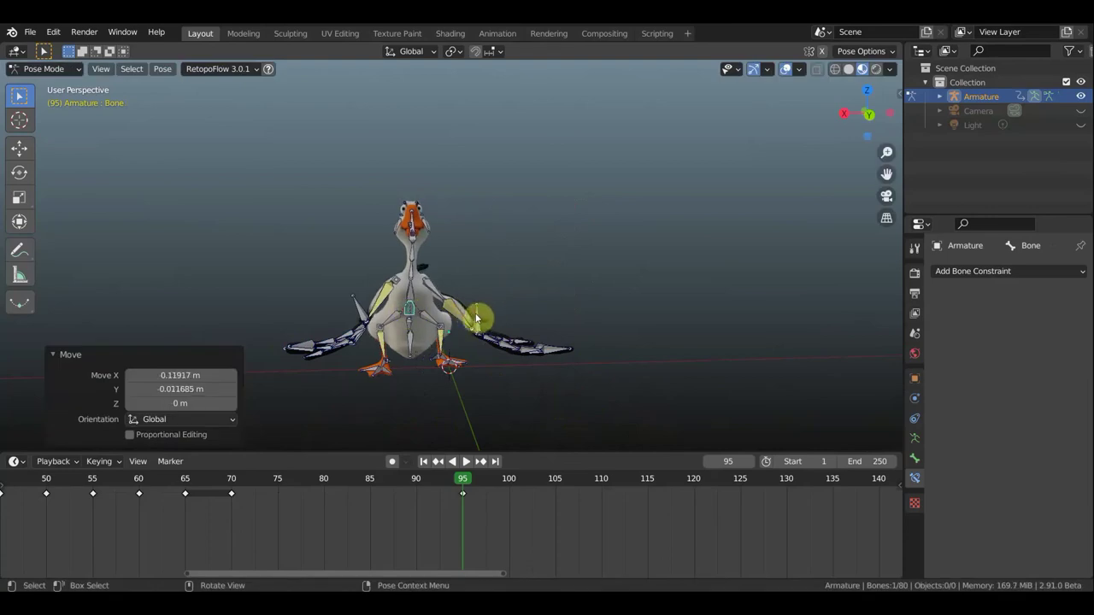
click(359, 304)
key(r)
click(353, 310)
click(504, 329)
key(g)
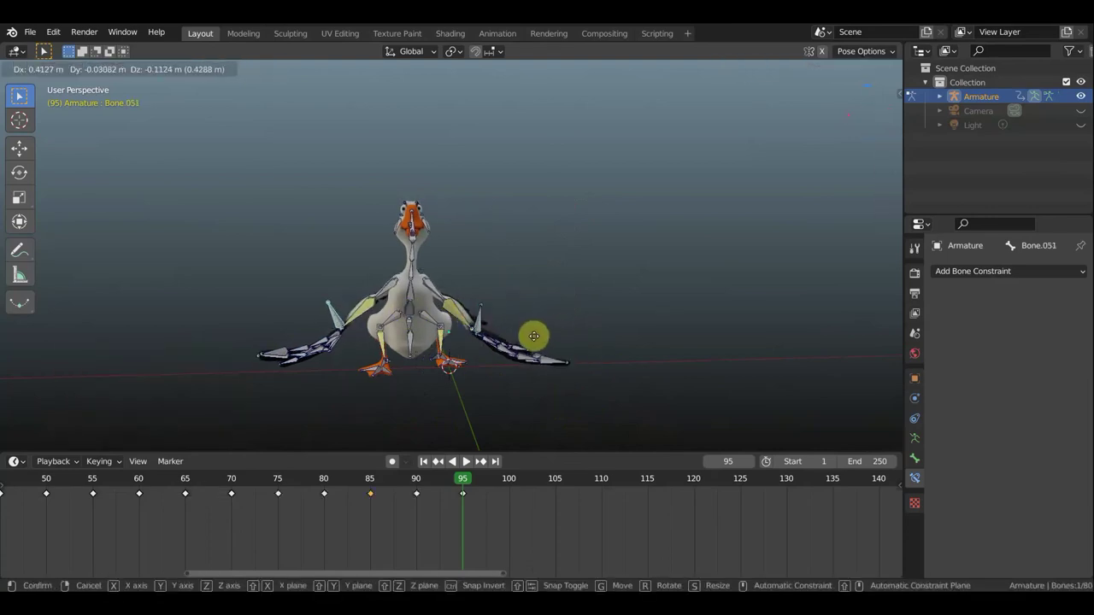
click(533, 336)
key(r)
click(581, 384)
key(ctrl+z)
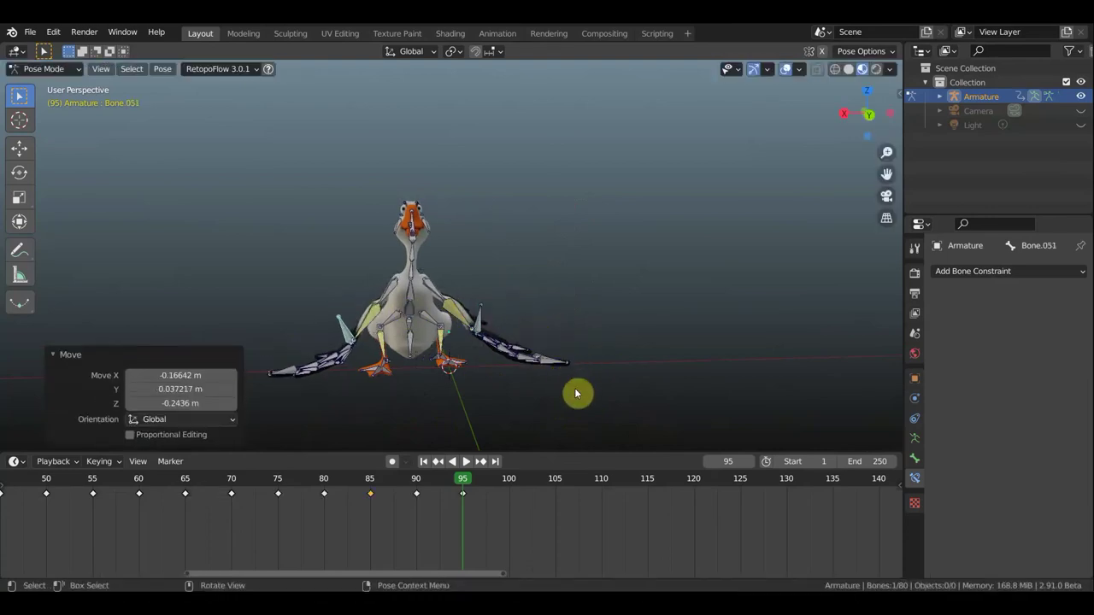
Select all bones and check the pose at frames 80, 85 and 90.
key(a)
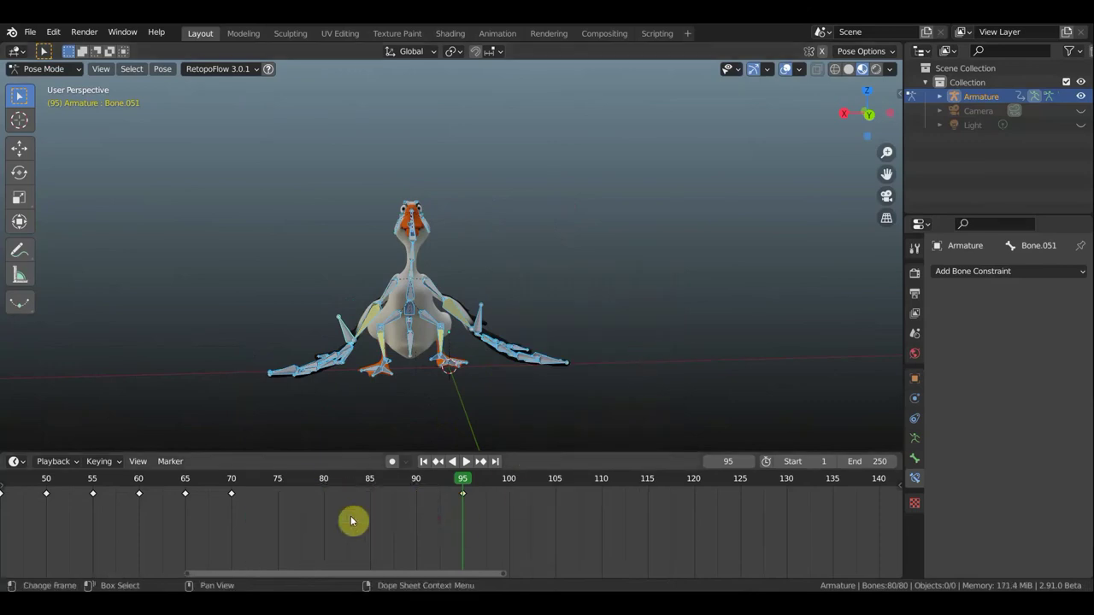
key(Down)
key(Down)
key(Down)
click(328, 486)
click(369, 486)
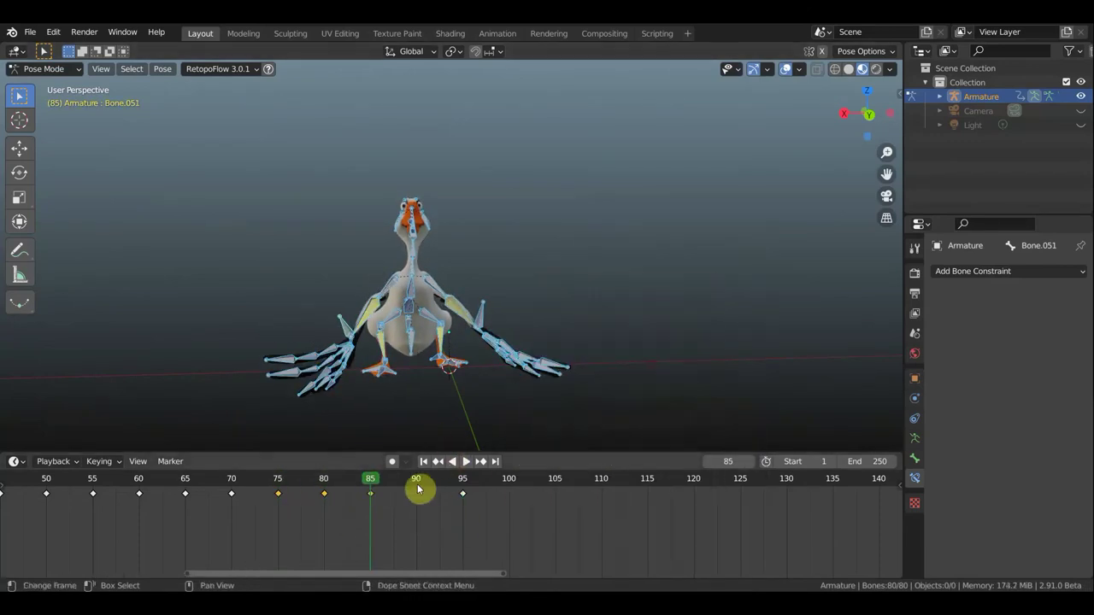
click(418, 489)
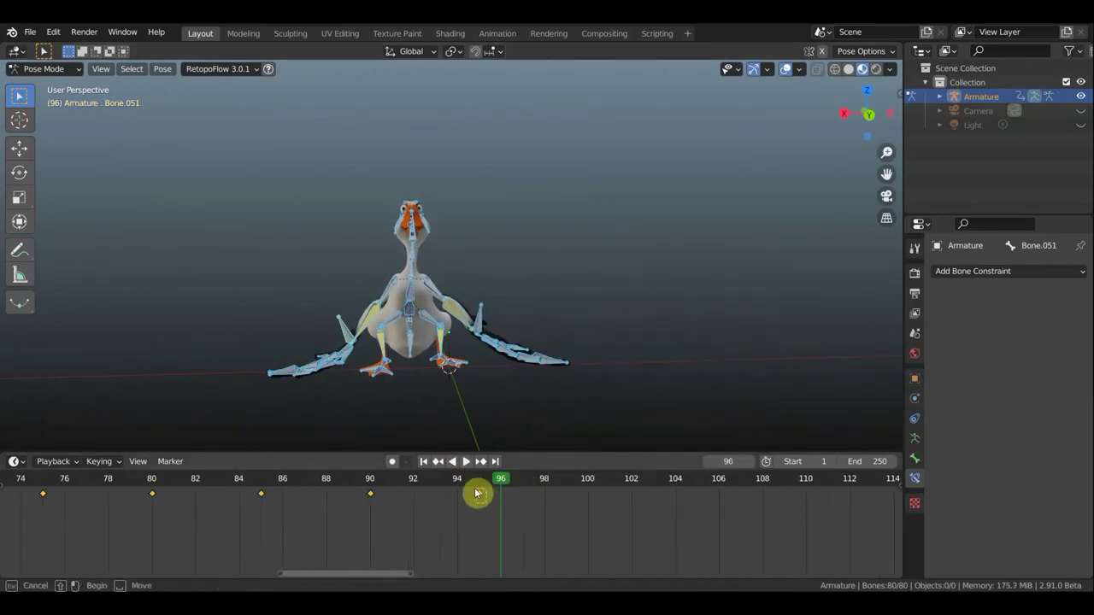
Set the end frame to 97 and play the animation from front and back views.
text(97)
key(Return)
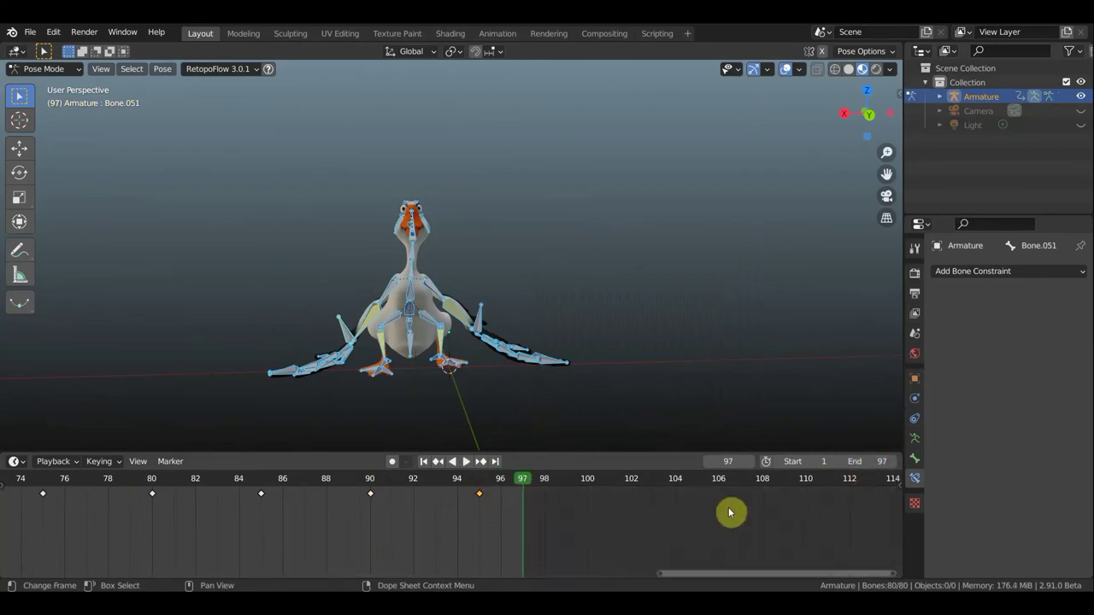
scroll(441, 511, down, 2)
key(KP_1)
key(space)
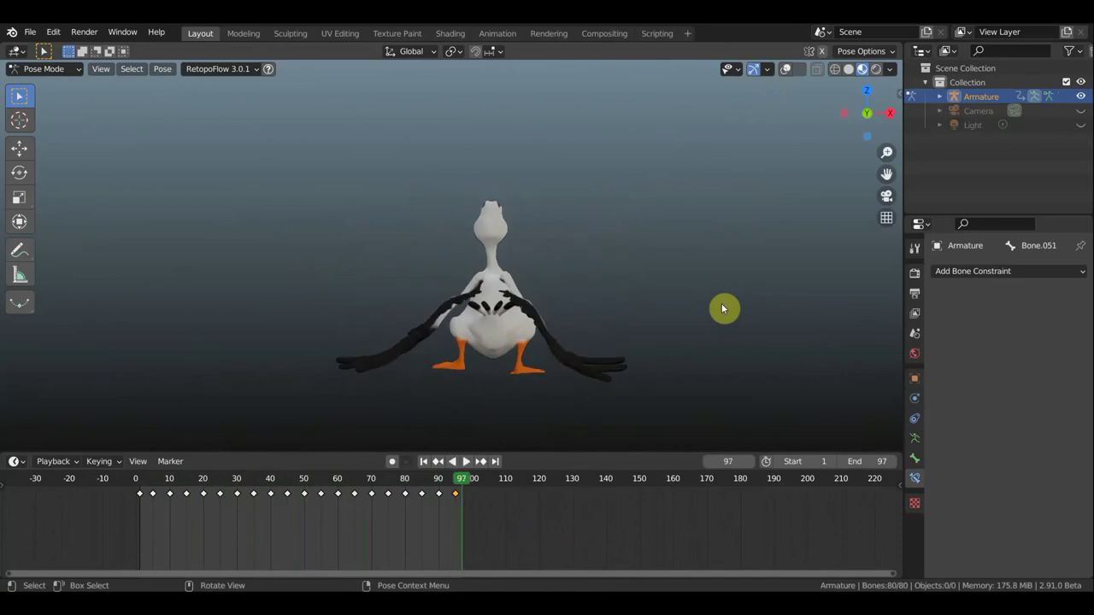
key(ctrl+KP_1)
key(space)
Turn on X-ray, rotate a bone, and keyframe Location & Rotation for all bones.
scroll(564, 300, up, 3)
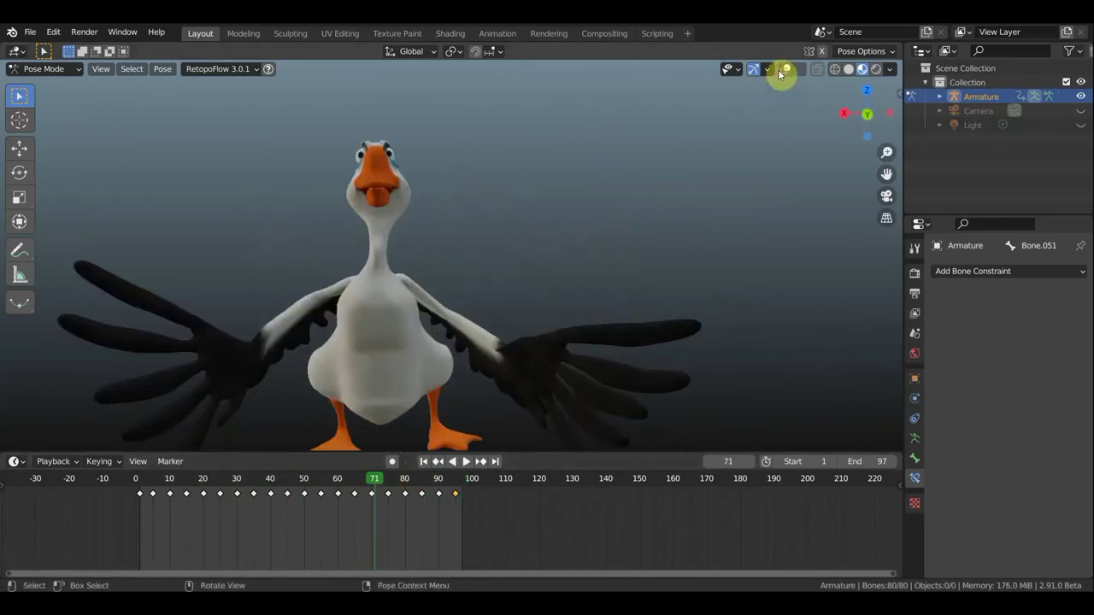
click(786, 69)
mouse_move(500, 201)
middle_down()
mouse_move(598, 208)
mouse_move(657, 267)
middle_up()
key(r)
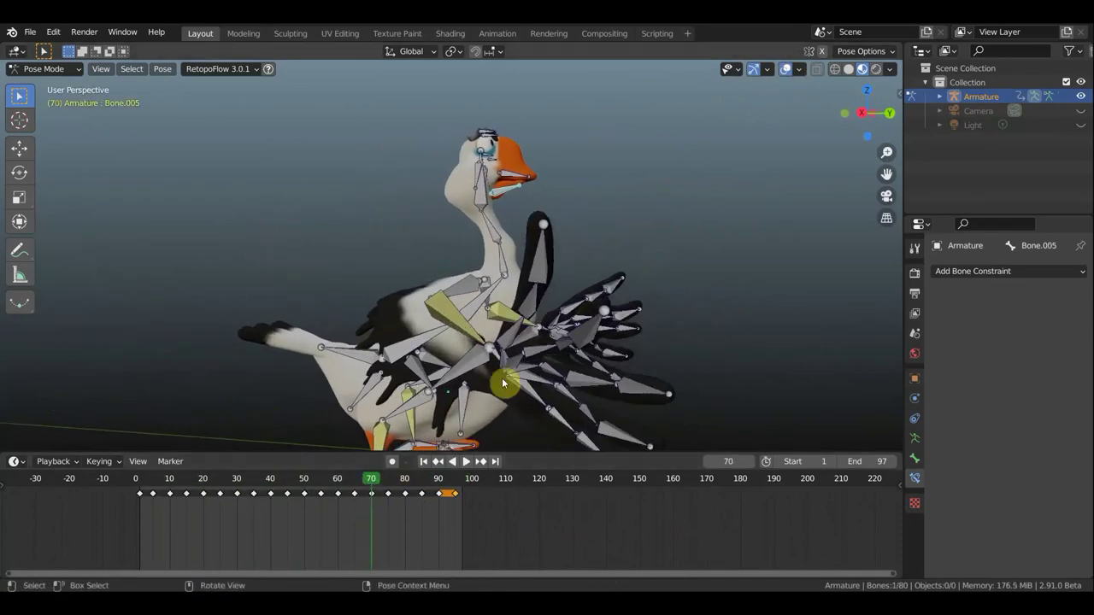
click(501, 379)
key(a)
key(i)
click(716, 222)
Select the bone near the beak and rotate the wing bone at frame 60.
key(Left)
click(454, 485)
click(490, 212)
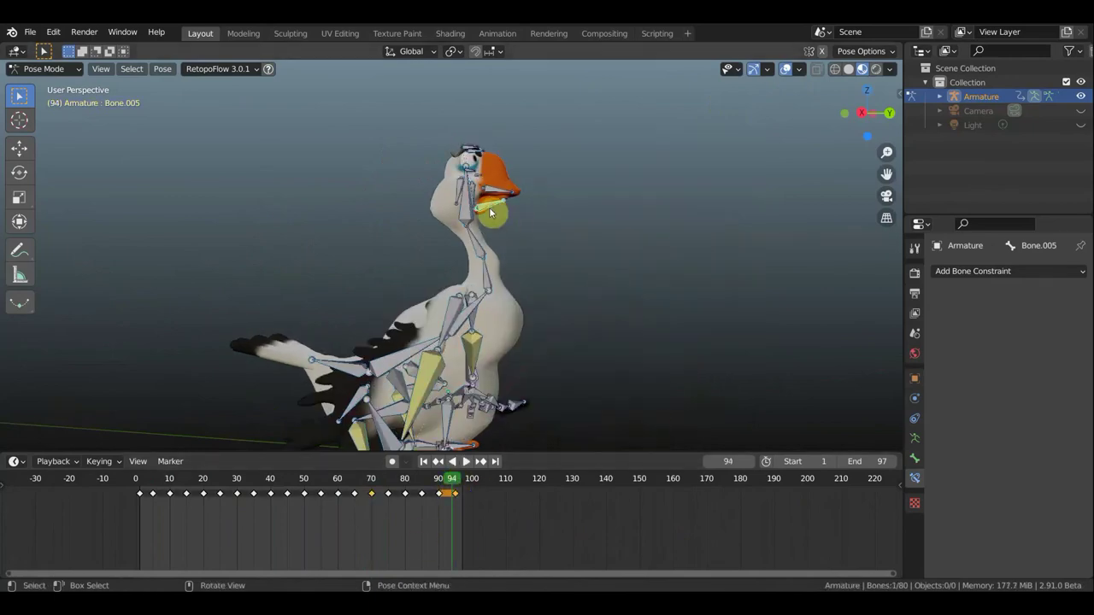
drag(407, 485, 337, 539)
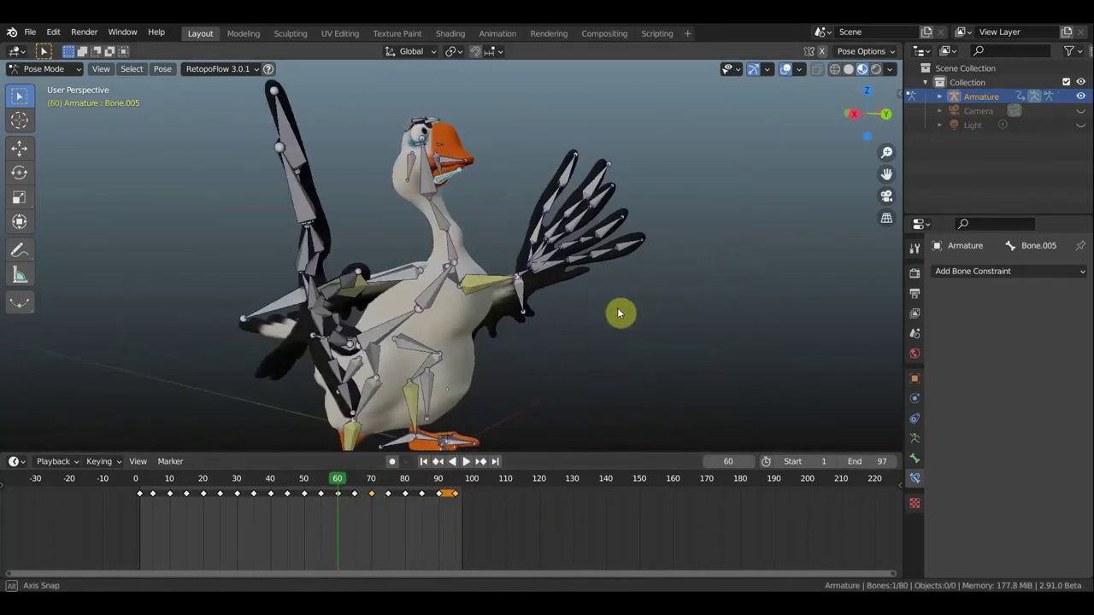
key(r)
click(557, 415)
Refine the wing angle at frame 60 and keyframe its Location & Rotation.
click(361, 485)
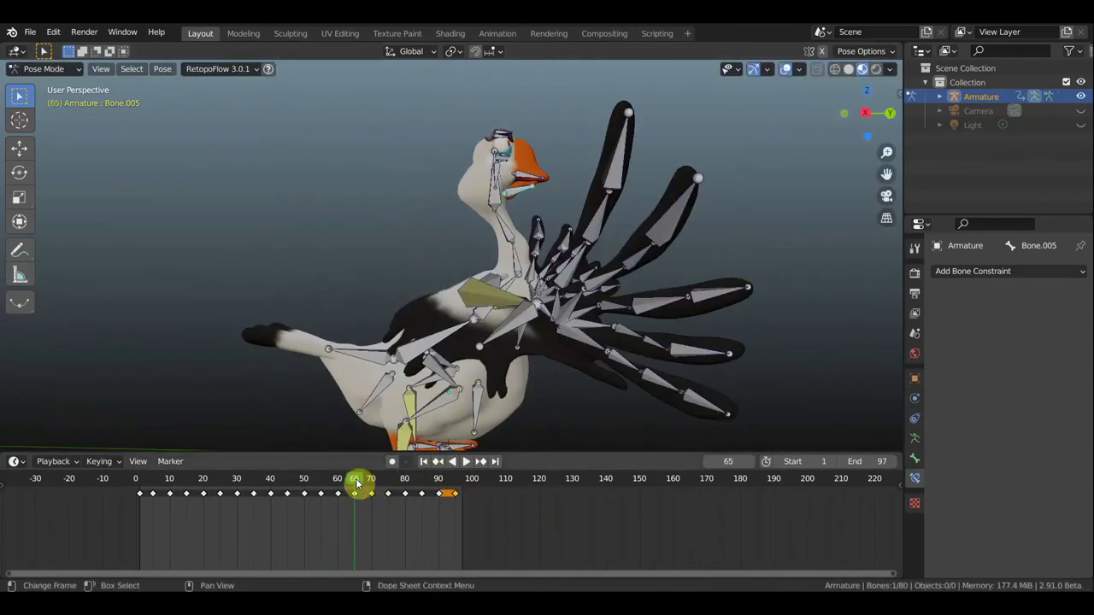
click(338, 484)
key(r)
click(530, 365)
key(i)
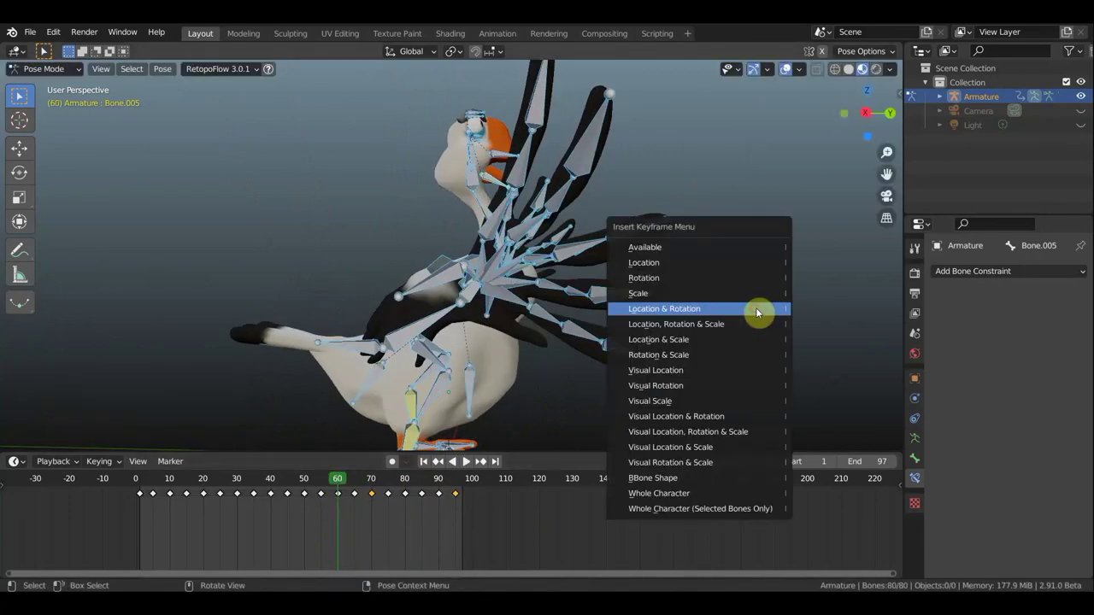
click(757, 310)
Preview the flap from frame 40, then stop playback and reselect all bones.
mouse_move(337, 479)
mouse_down()
mouse_move(272, 479)
mouse_move(281, 484)
mouse_up()
key(space)
key(space)
key(alt+a)
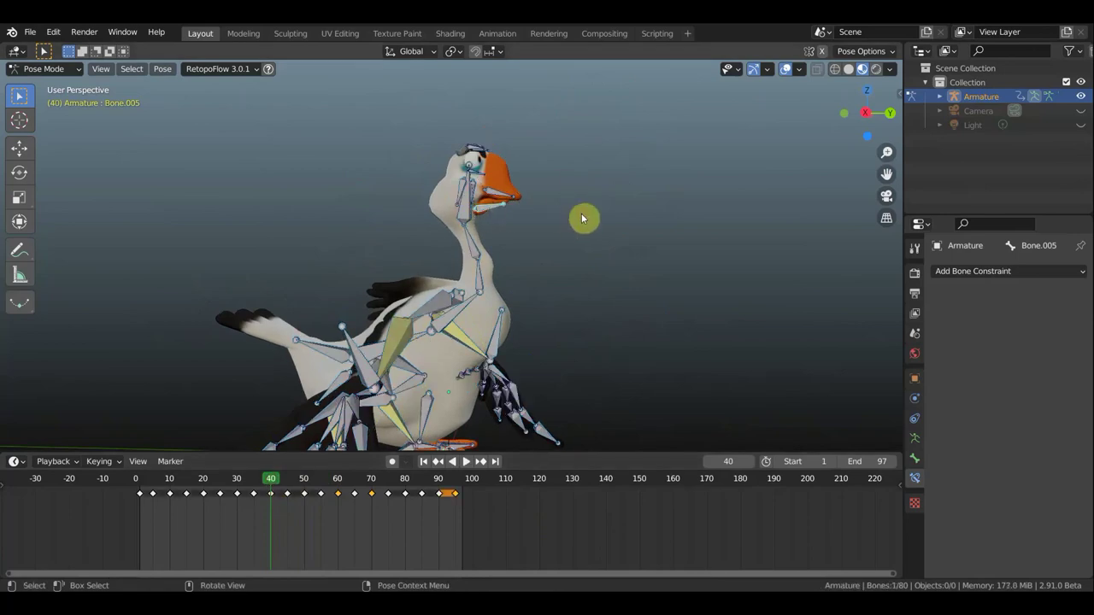
middle_drag(587, 217, 648, 214)
key(a)
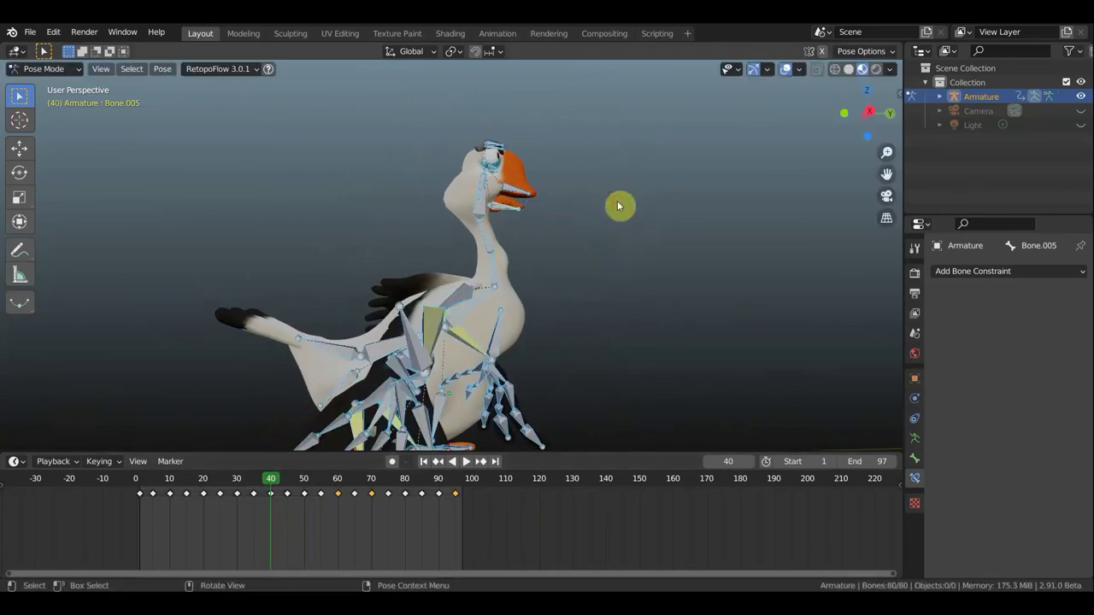
Spread the main wing bone at frame 45 and keyframe the pose.
click(305, 488)
click(287, 483)
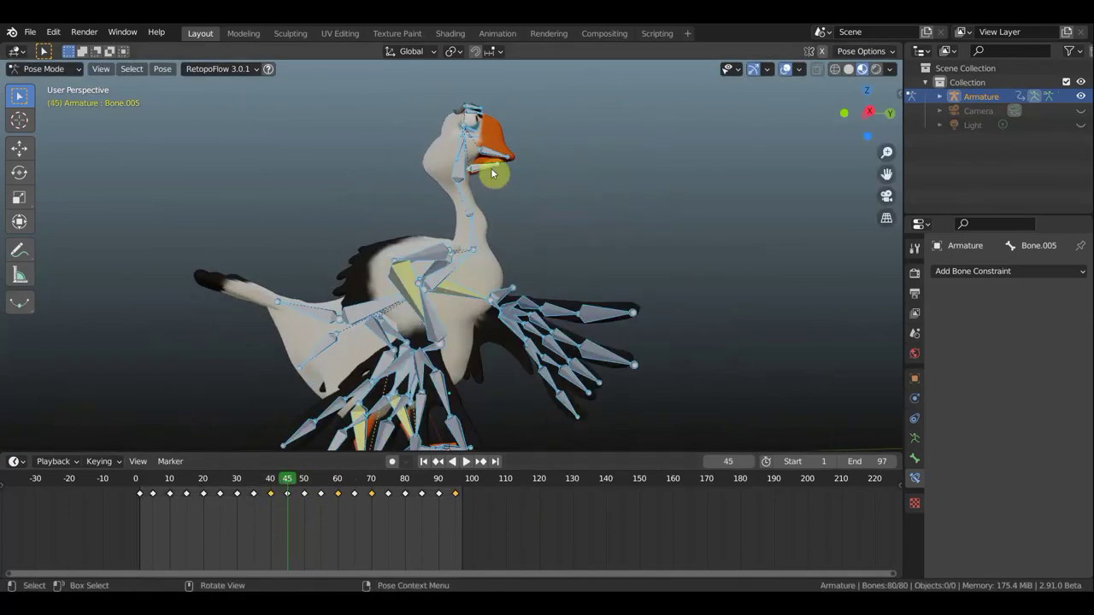
click(493, 173)
key(r)
click(603, 237)
key(i)
click(612, 218)
key(a)
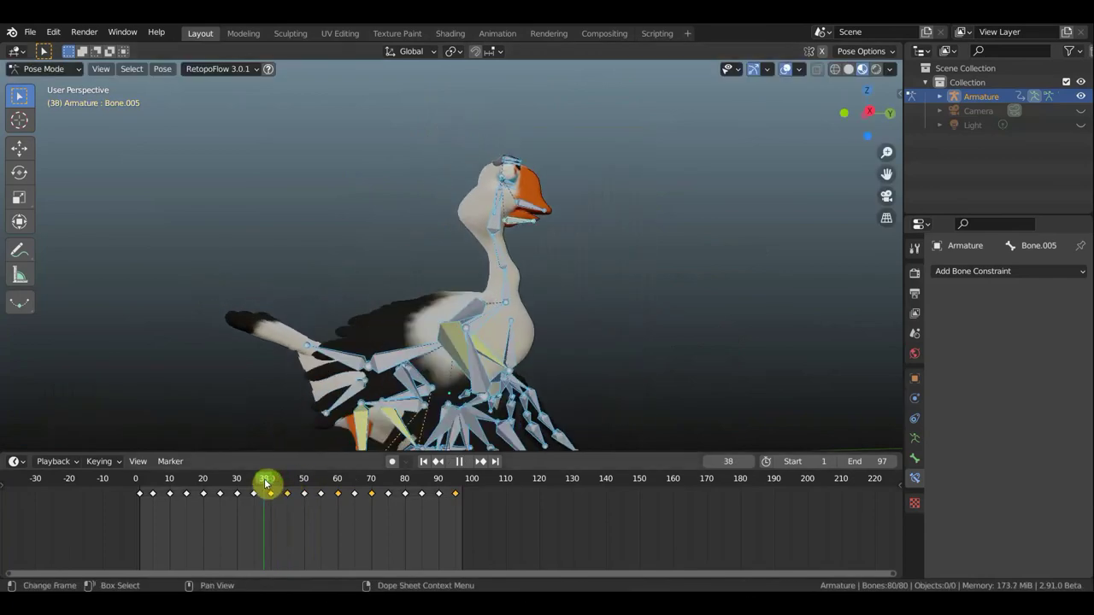
Keyframe rotated wing poses at frames 50 and 54, raising the wing to -56.3°.
drag(269, 481, 303, 481)
key(r)
click(574, 269)
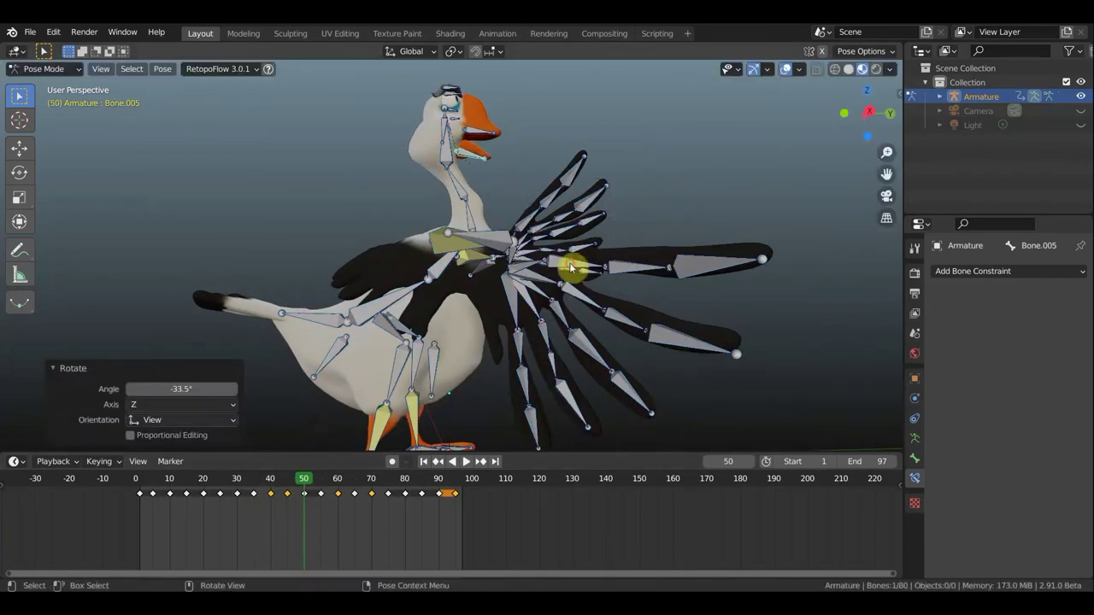
key(i)
click(694, 163)
key(a)
click(318, 484)
key(r)
click(569, 164)
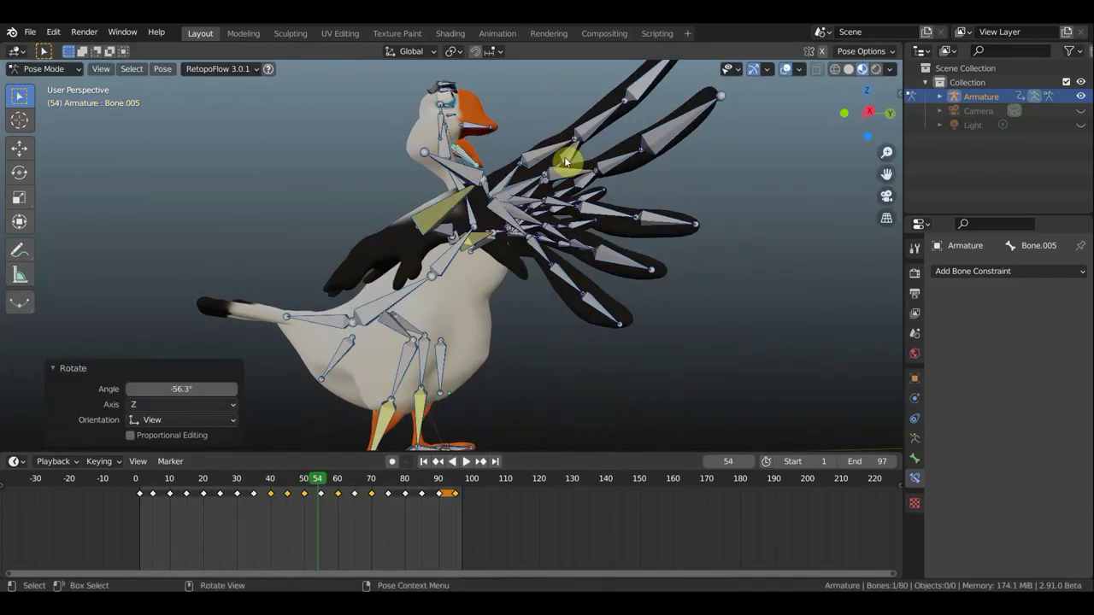
key(i)
click(545, 119)
Keyframe all bones at frame 56.
key(a)
click(325, 484)
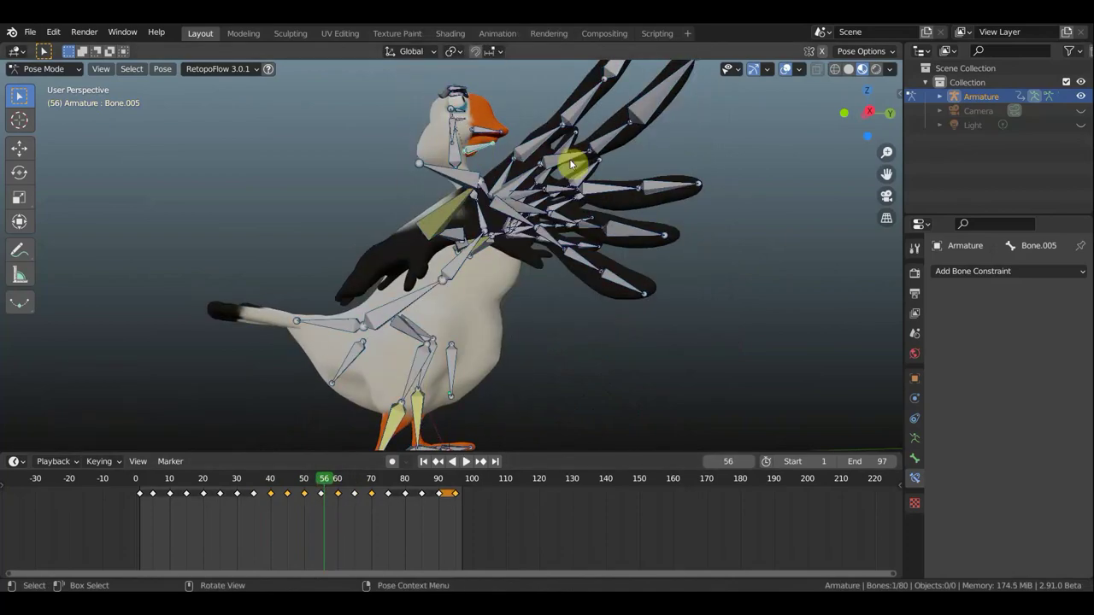
key(i)
click(557, 176)
Play the flap animation facing the goose with the bone overlays hidden.
key(a)
middle_drag(558, 176, 579, 245)
key(space)
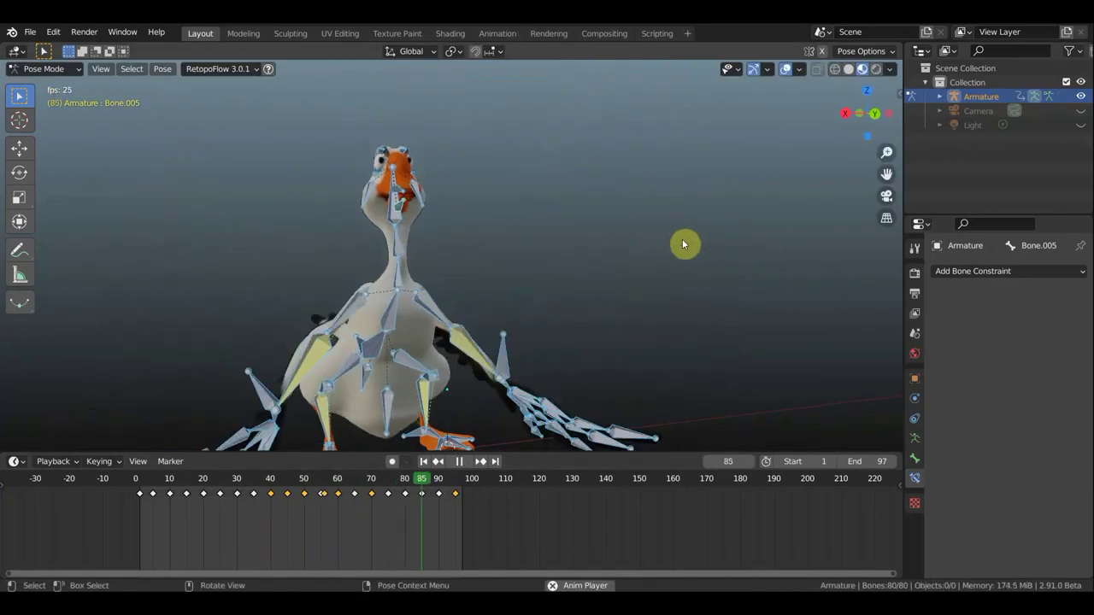
click(786, 69)
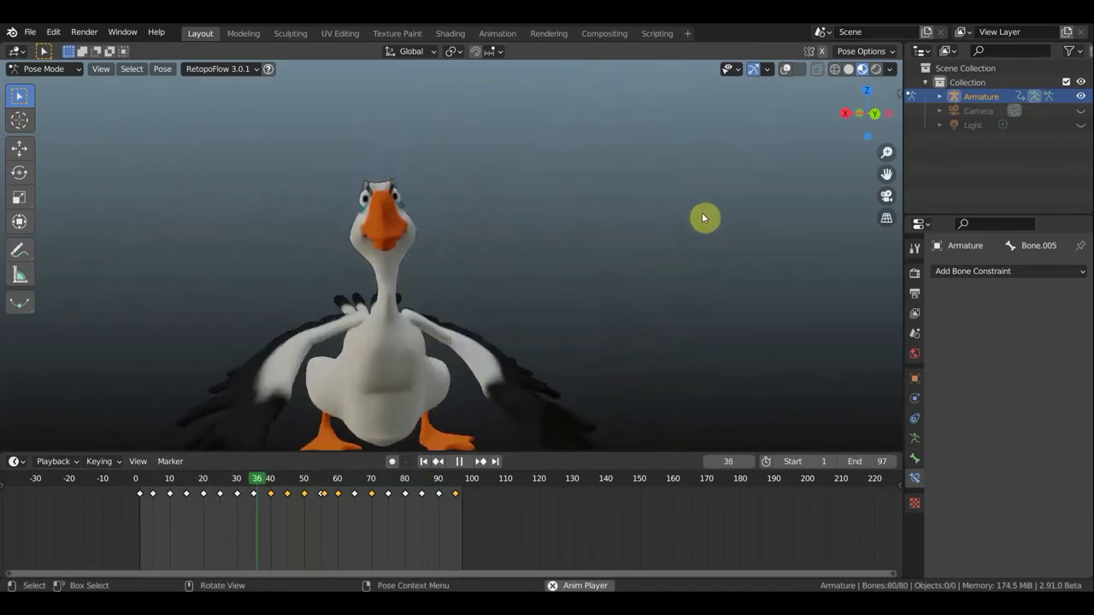